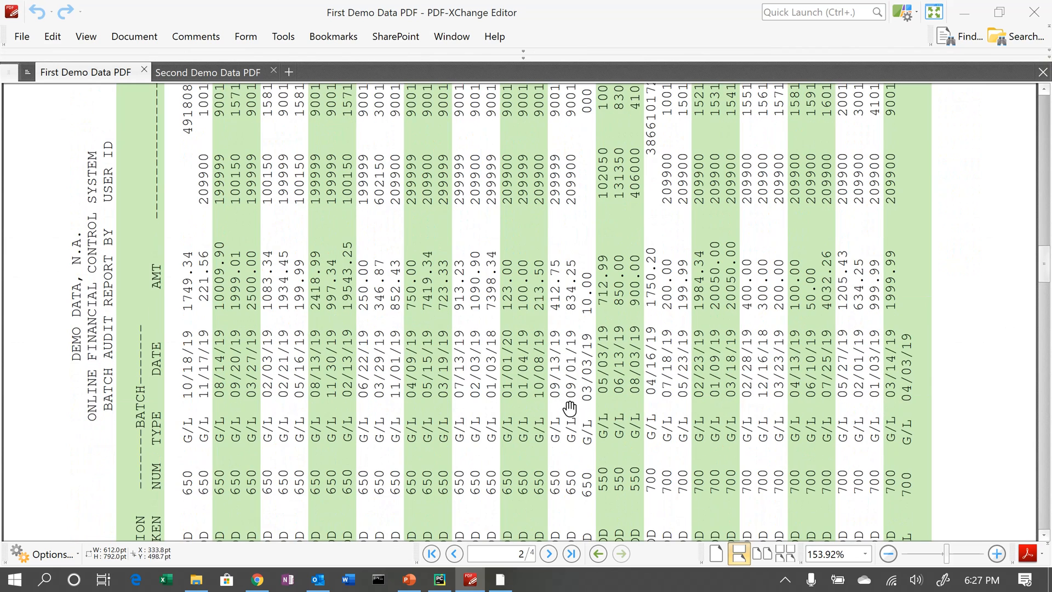
- Switch to ADA Project Viewer and start the Import Wizard with the Report Import (PDF and Text Files) type
click(502, 578)
click(59, 26)
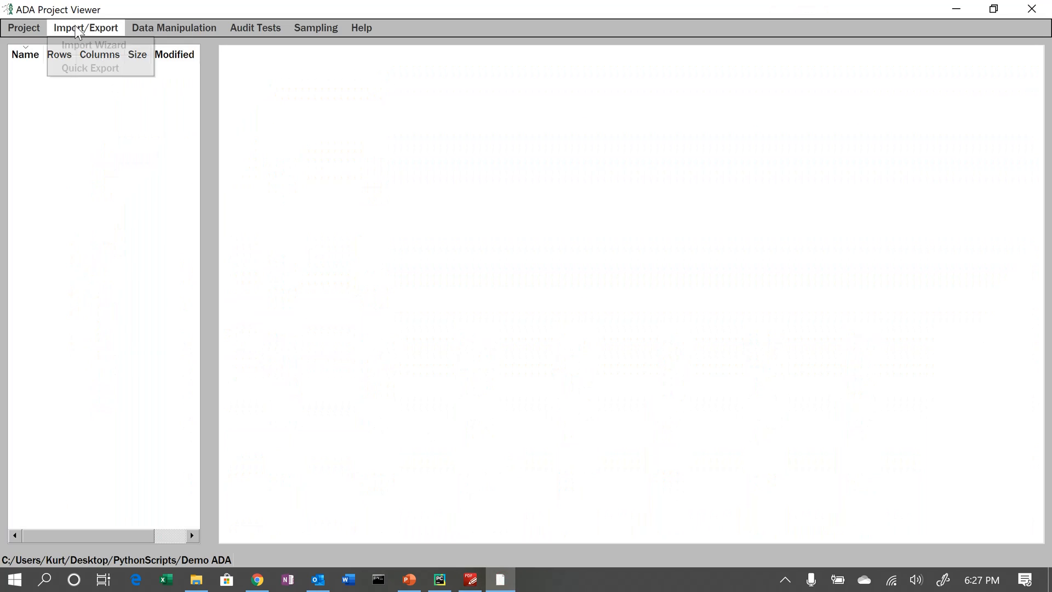
click(86, 45)
click(491, 205)
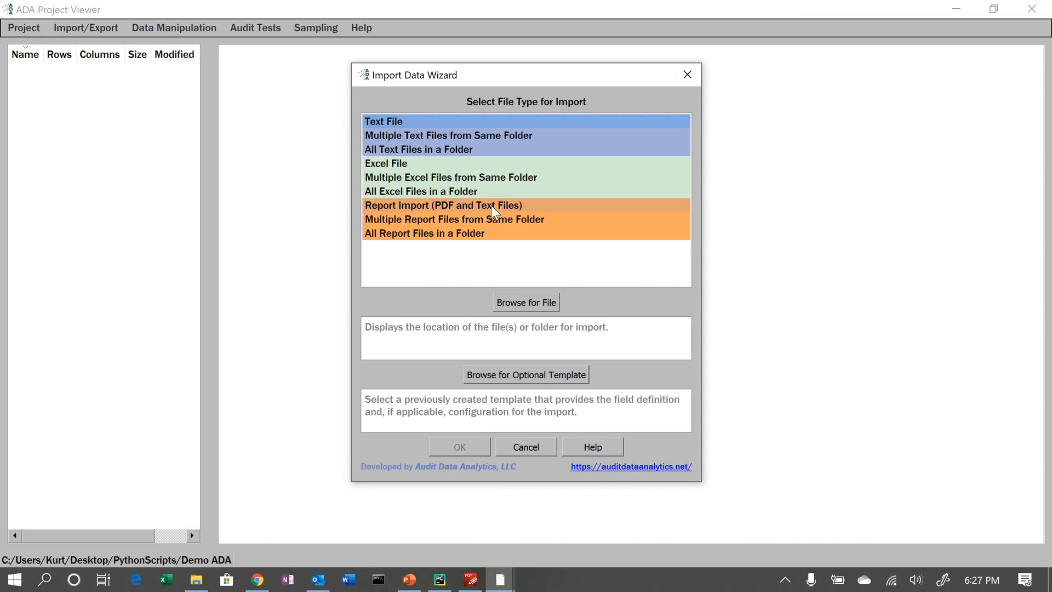
- Browse to First Demo Data PDF.pdf in the Demo ADA folder, open it and confirm the import
click(540, 302)
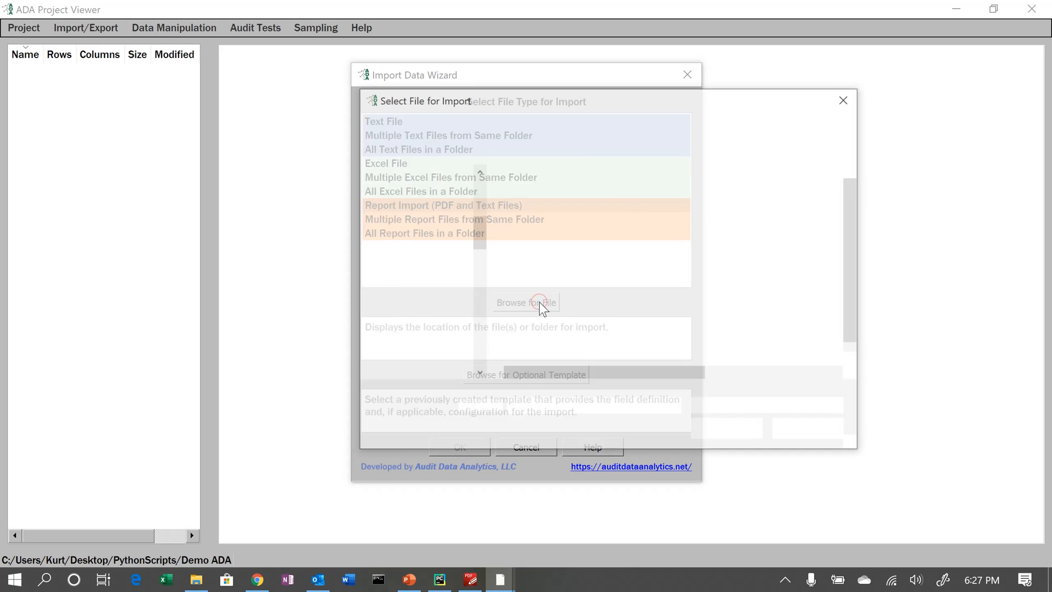
click(542, 251)
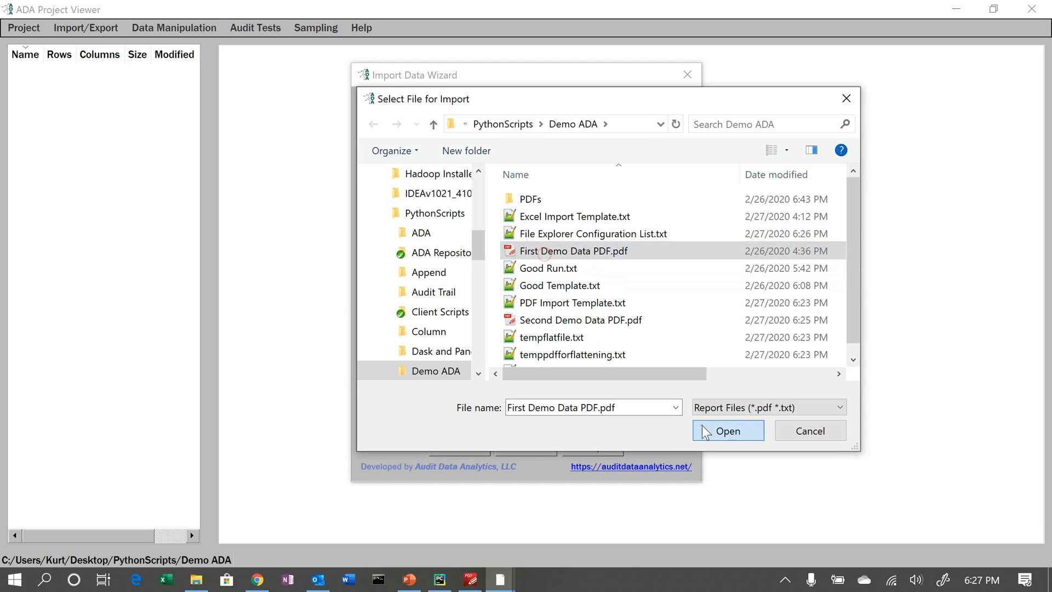
click(702, 425)
click(450, 452)
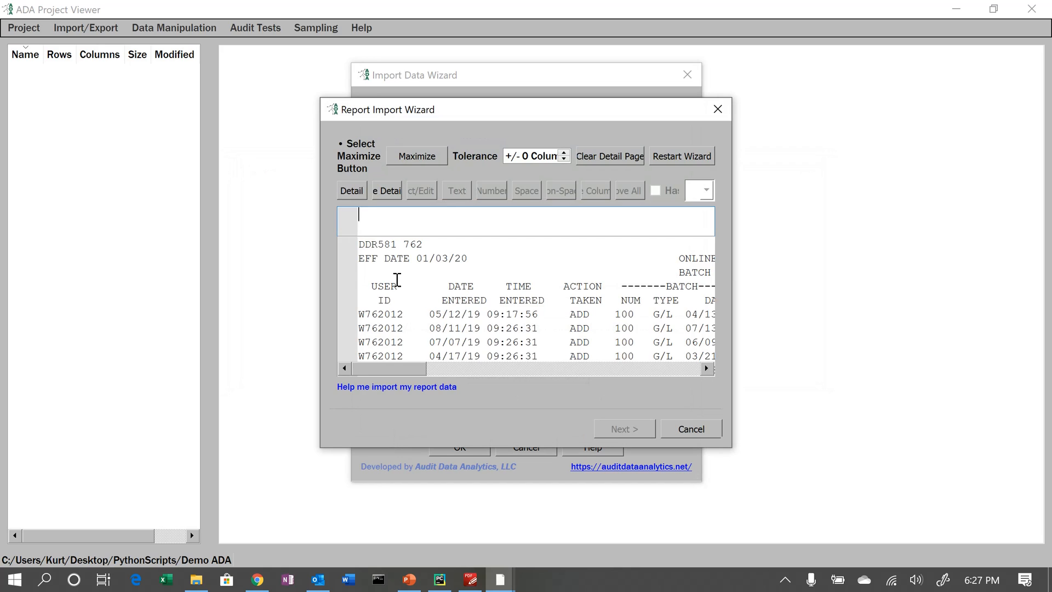
- Maximize the Report Import Wizard and add the first W762012 transaction row as the detail line
click(417, 157)
click(34, 238)
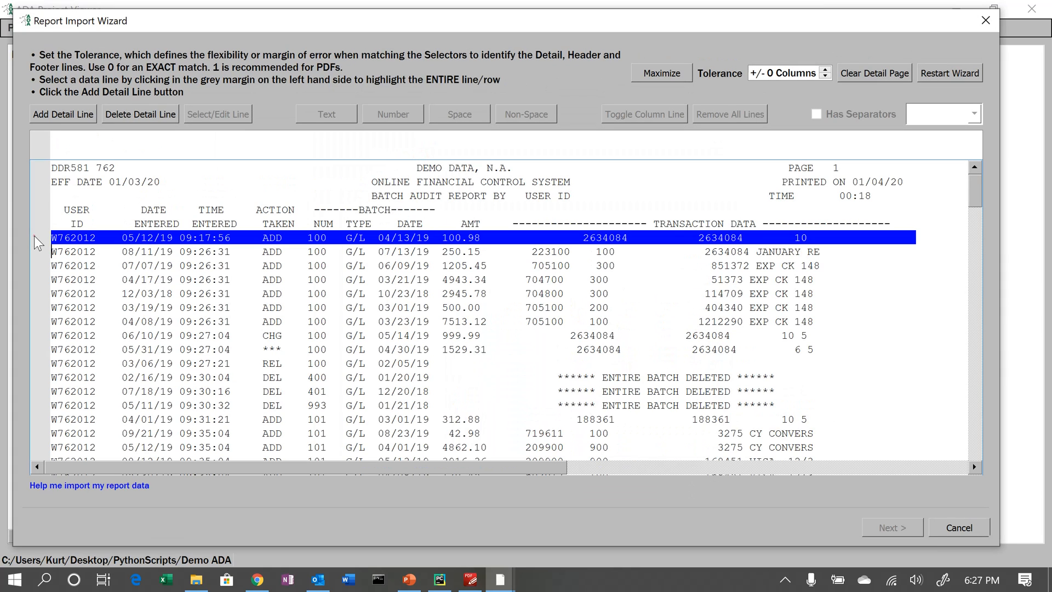
click(49, 118)
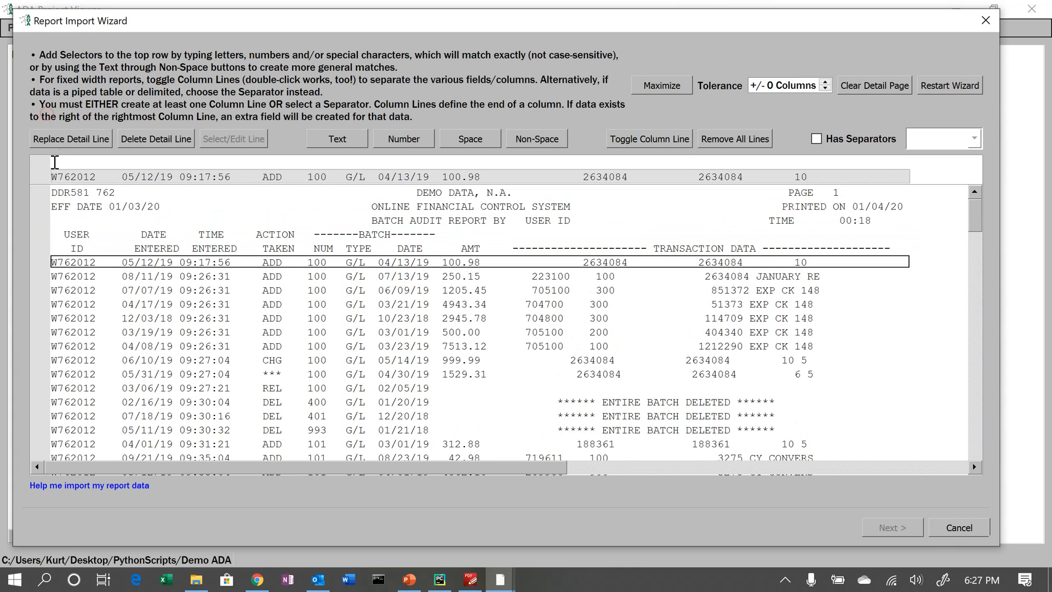
- Set the detail line's selectors to Text followed by Number (TN)
click(56, 159)
click(340, 138)
click(409, 140)
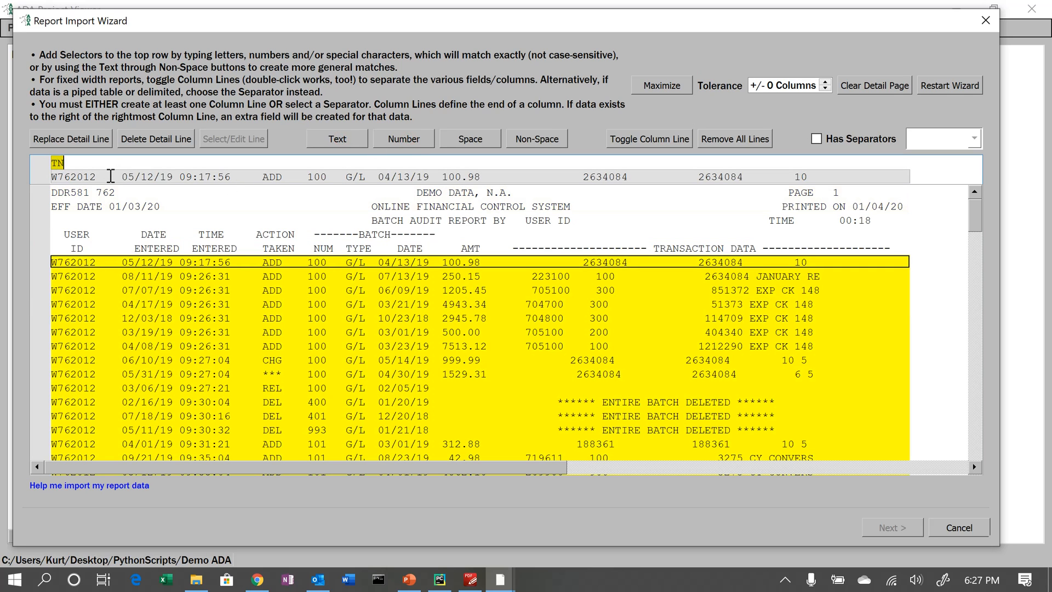
- Add column lines separating user ID, date/time, action, number, type, date and amount fields, and continue
double_click(109, 176)
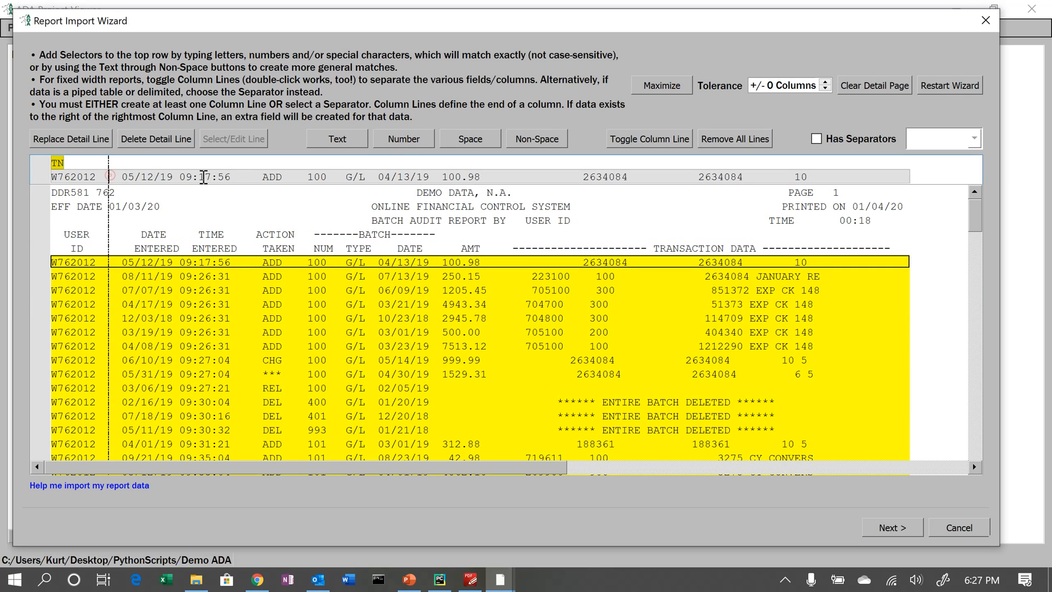
double_click(250, 176)
double_click(295, 176)
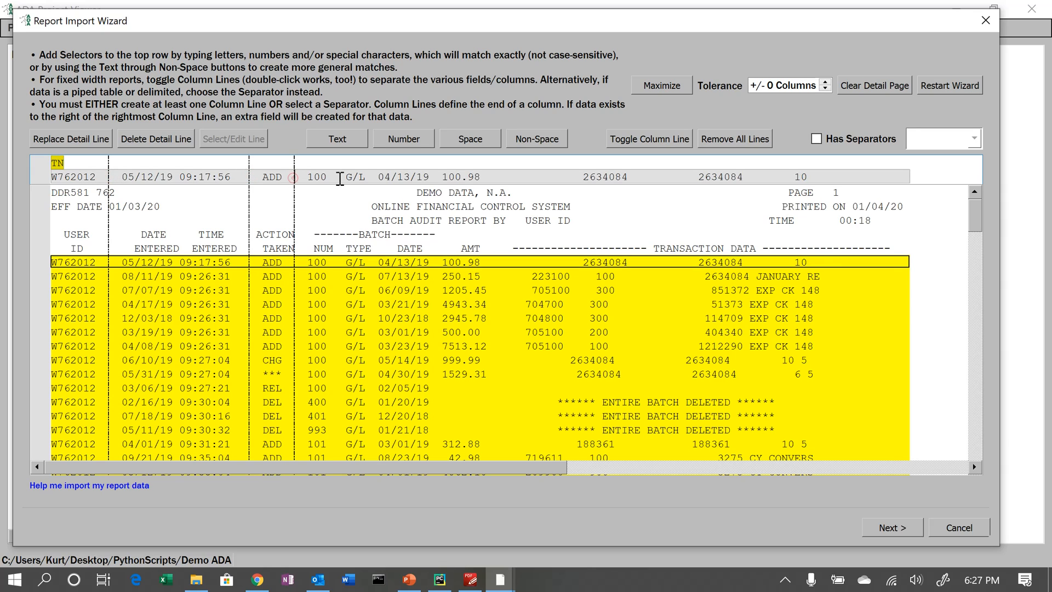
double_click(338, 176)
double_click(371, 176)
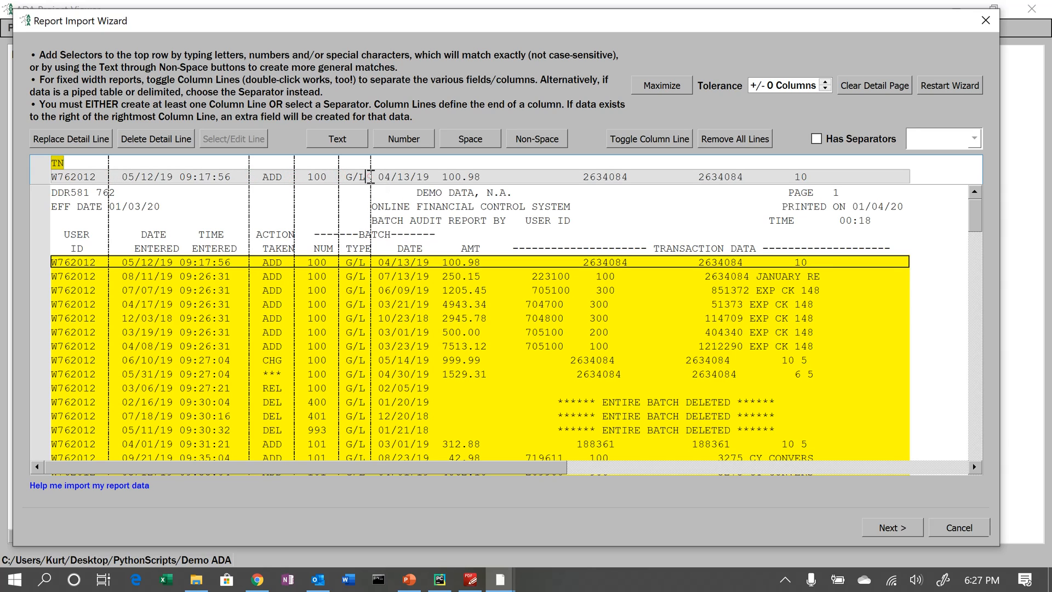
double_click(435, 176)
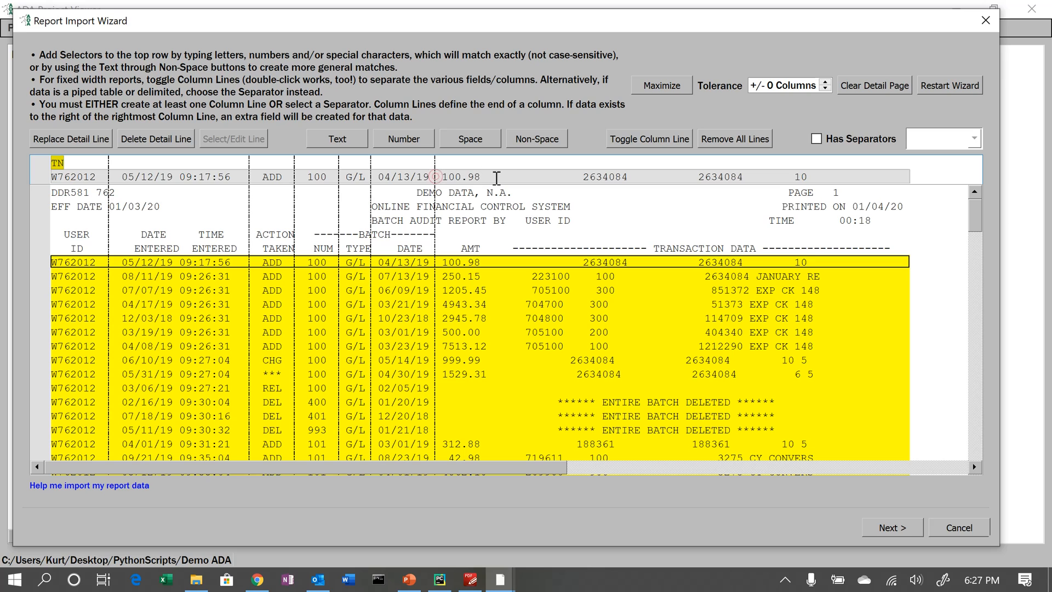
double_click(506, 174)
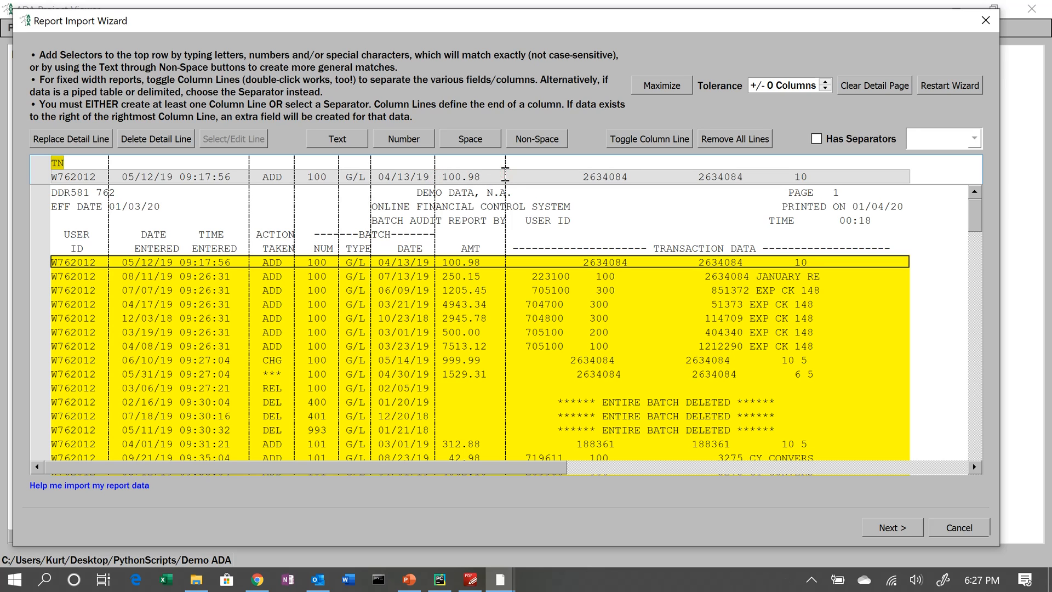
click(899, 529)
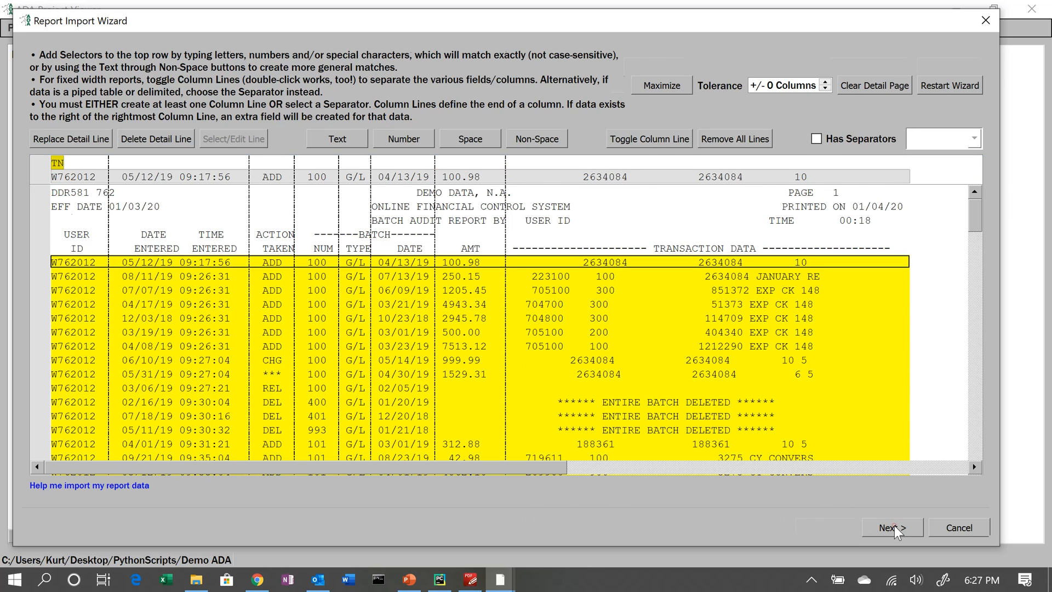
- Add the ID/ENTERED/TAKEN row as the column header line, split it with matching column lines, and continue
click(41, 212)
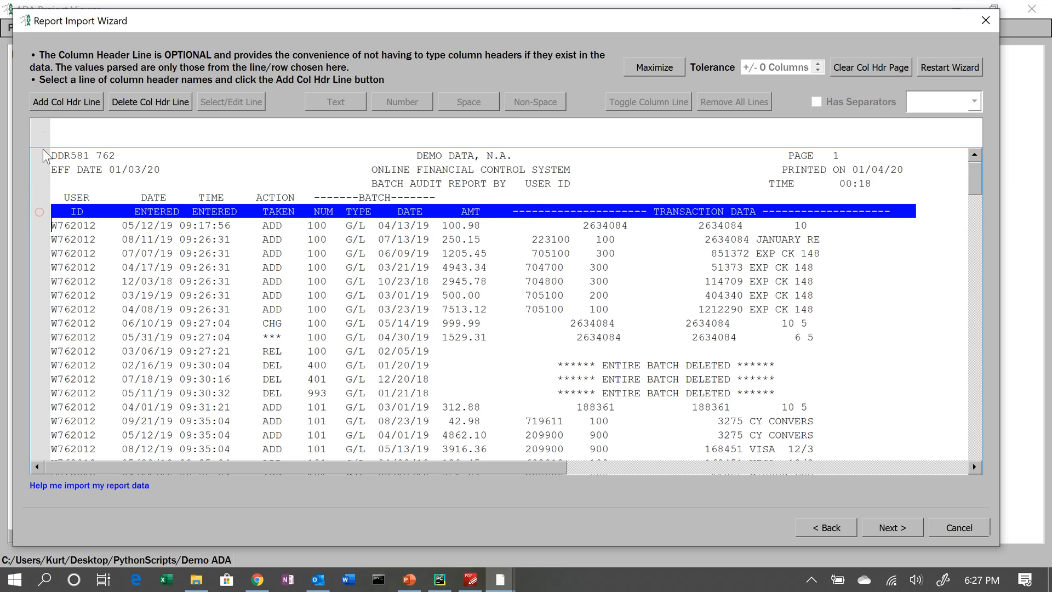
click(52, 102)
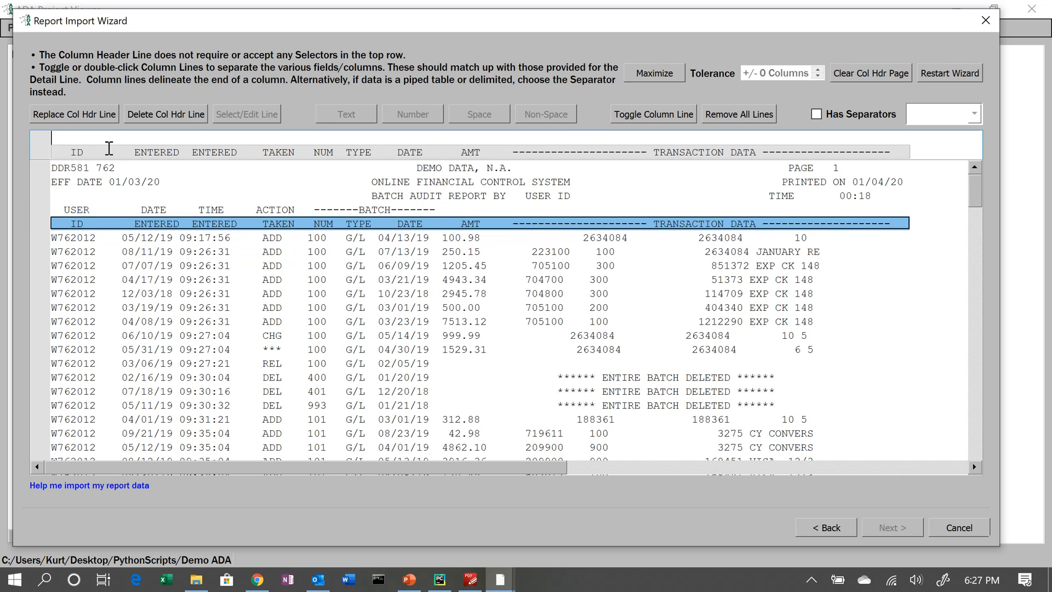
double_click(108, 148)
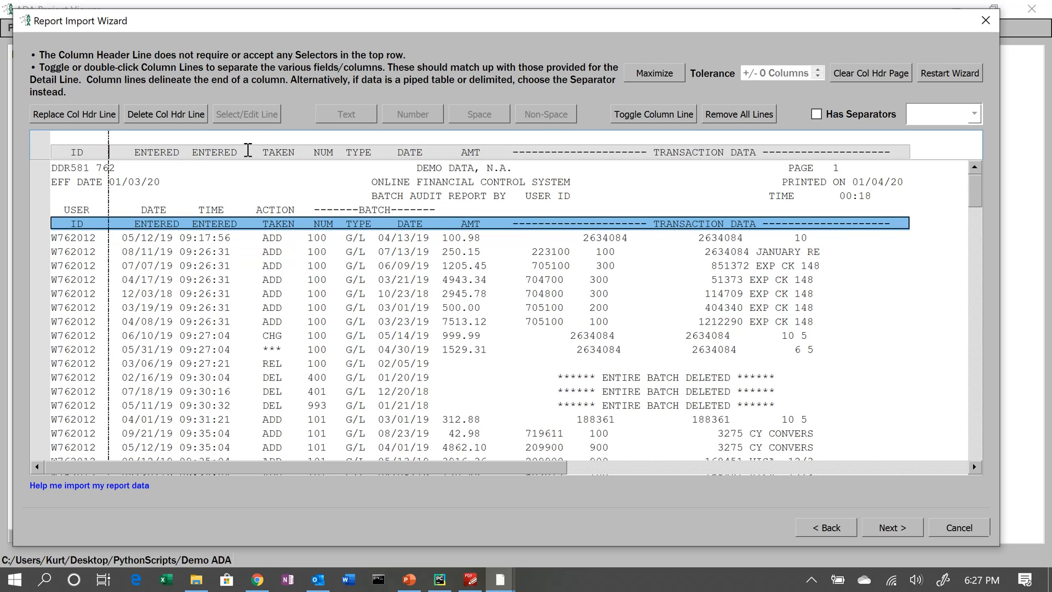
double_click(248, 149)
double_click(301, 152)
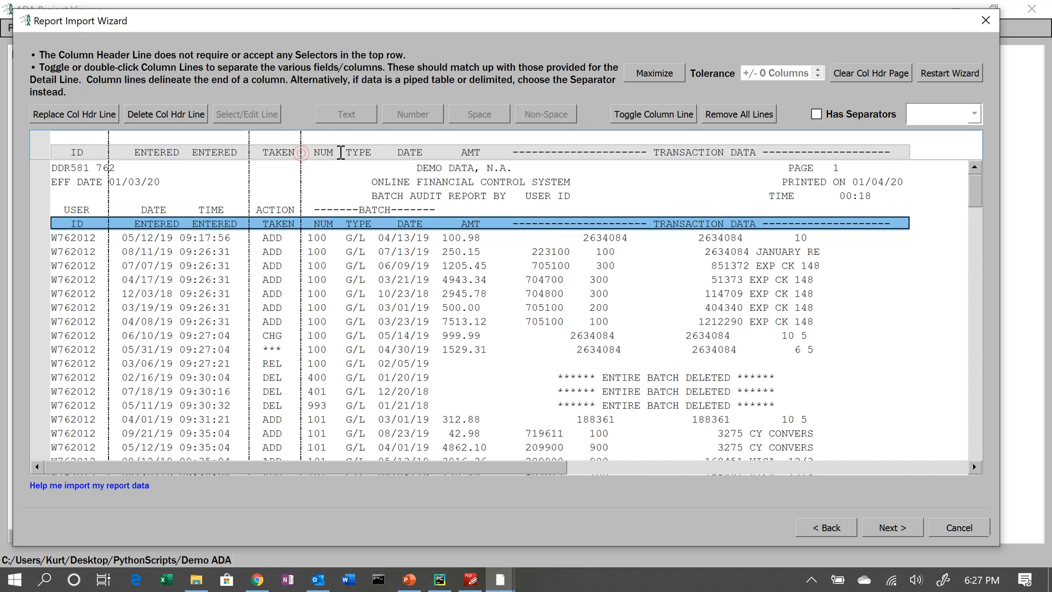
double_click(338, 152)
double_click(383, 152)
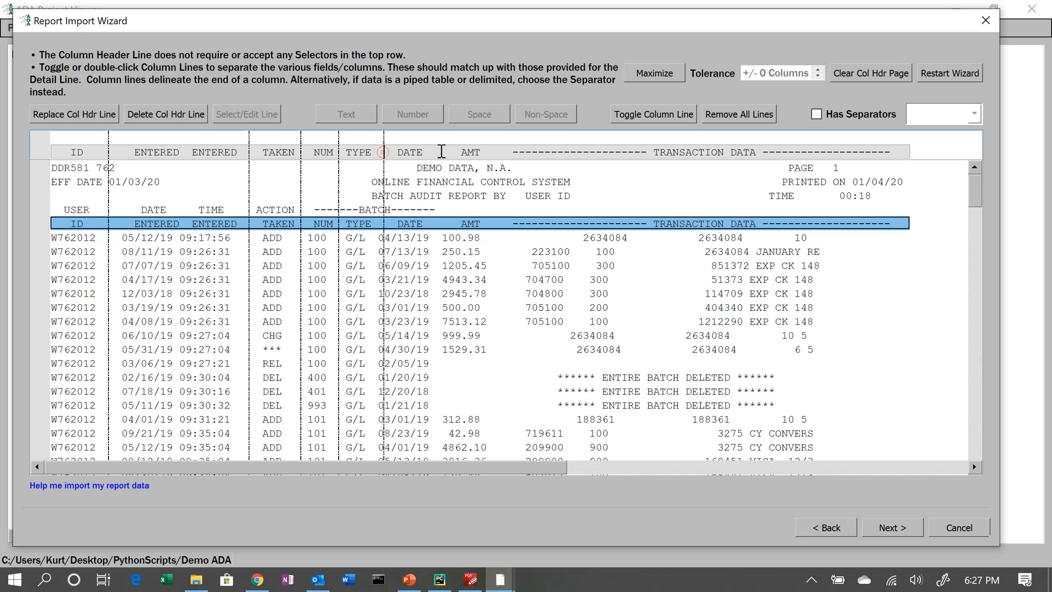
double_click(442, 152)
double_click(500, 152)
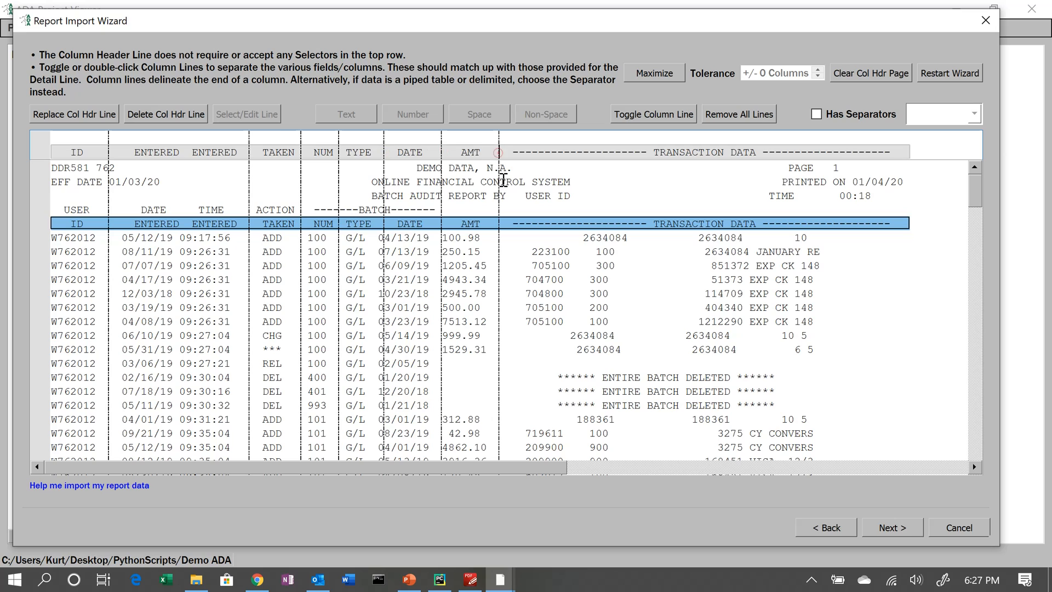
click(886, 529)
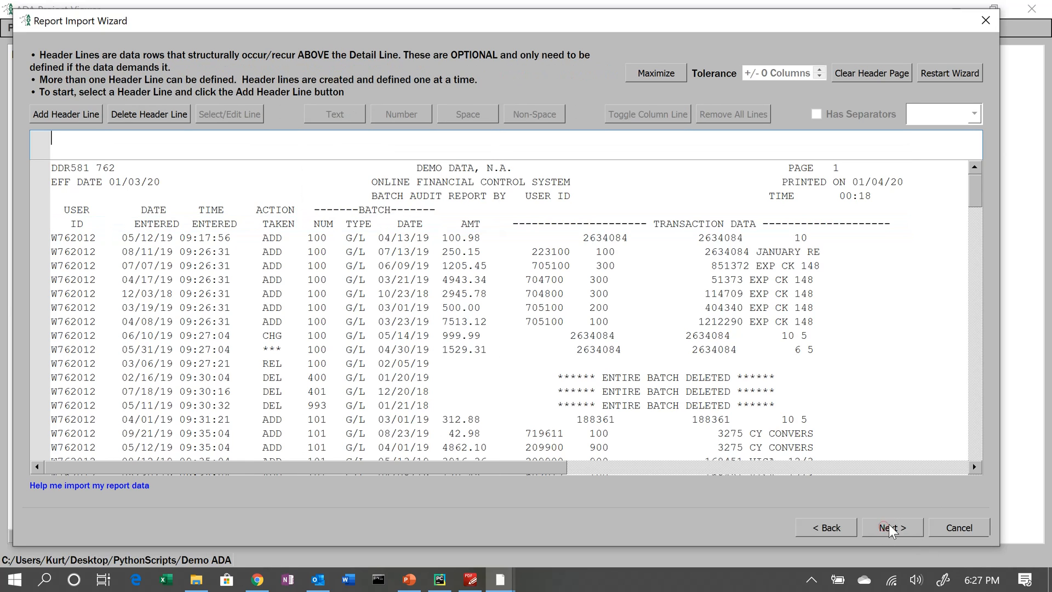
- Add the DDR581 title row as header line A with selectors NNSNN and a column line before the action column
click(35, 170)
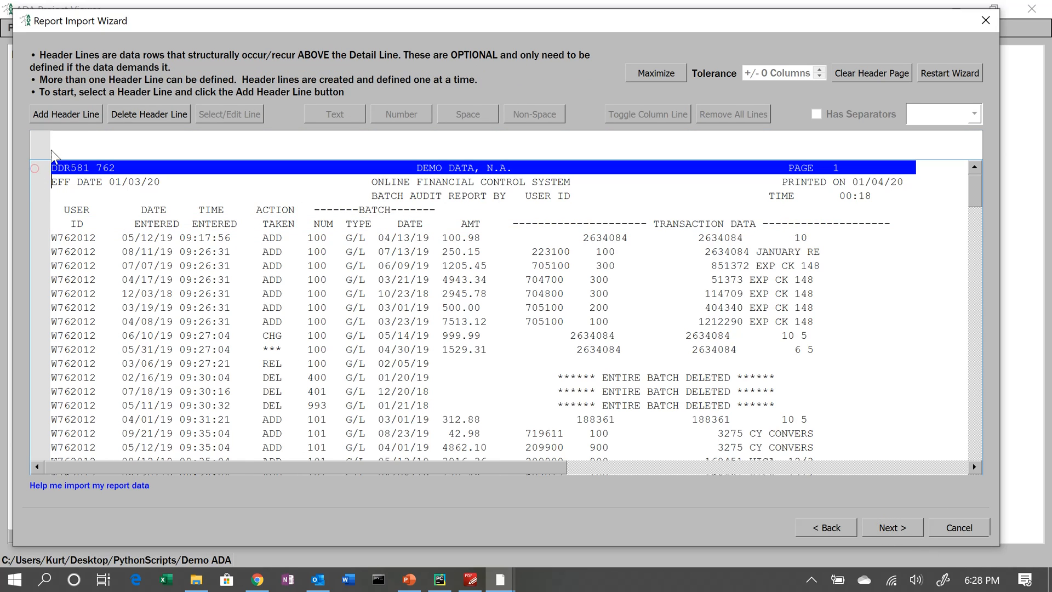
click(62, 115)
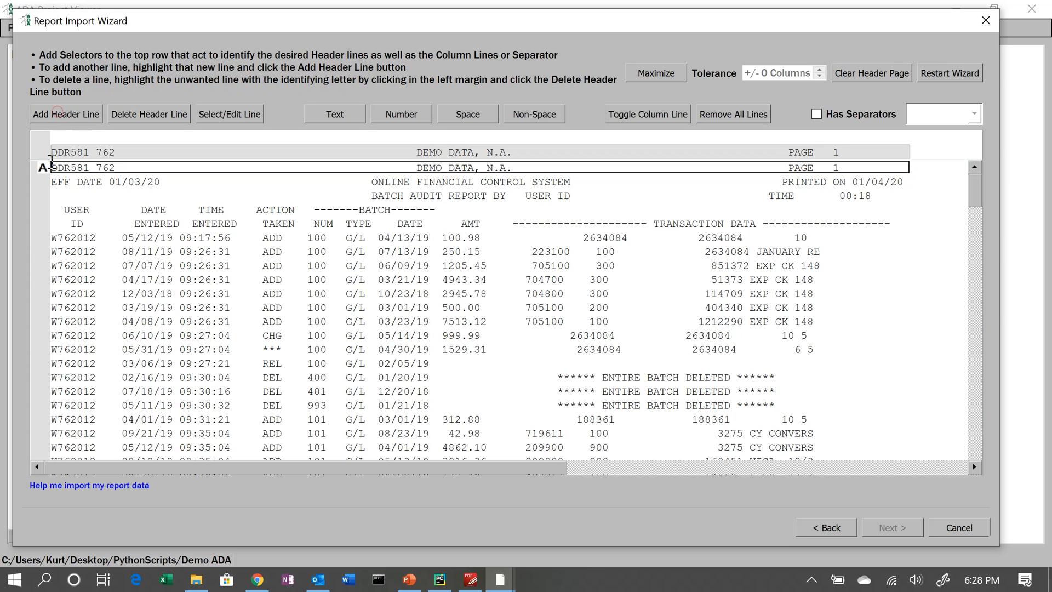
click(78, 140)
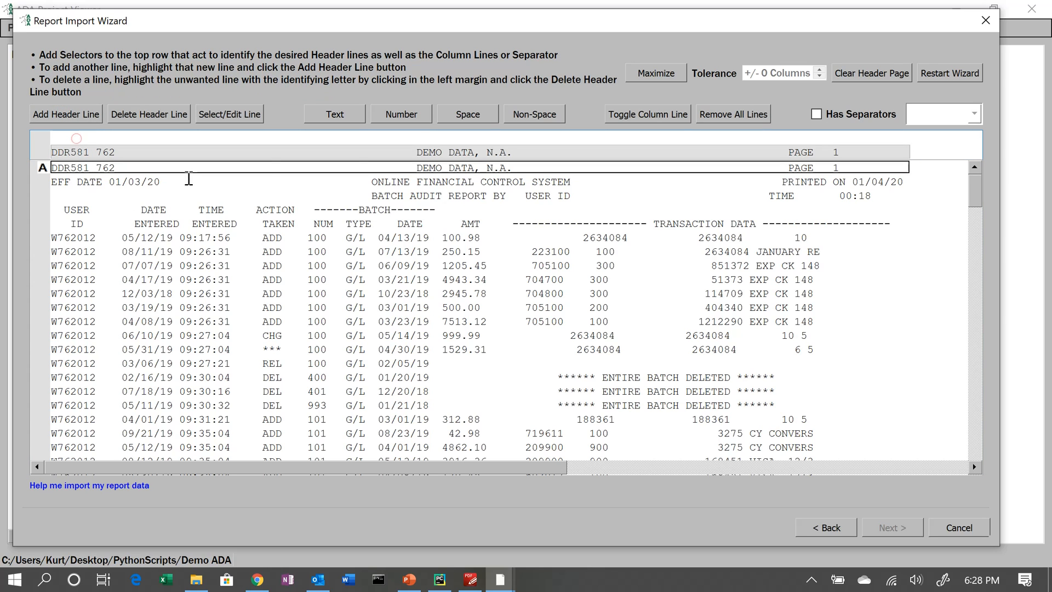
click(402, 113)
click(402, 113)
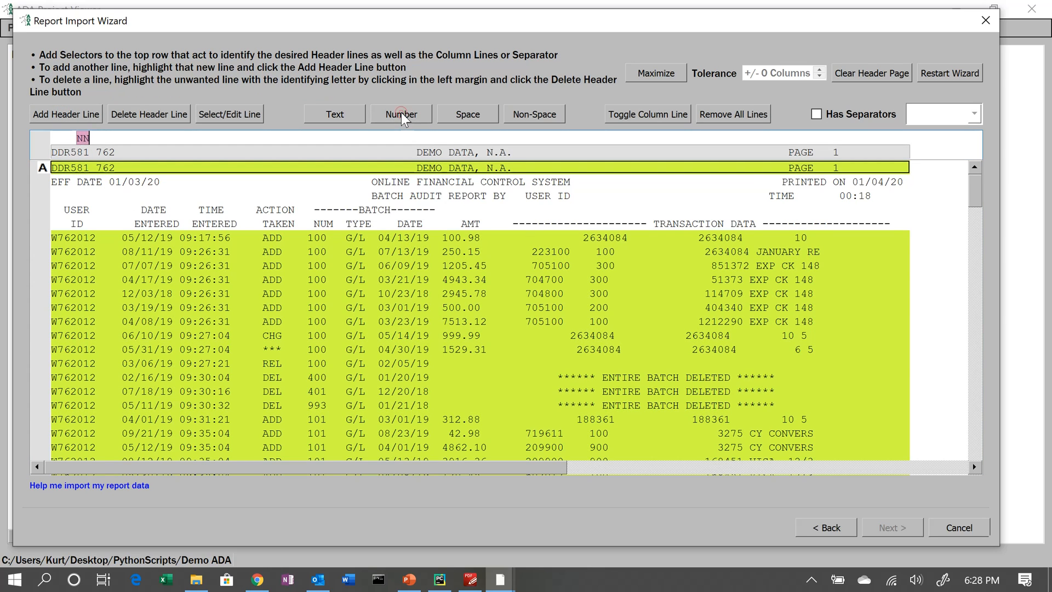
click(461, 111)
click(402, 115)
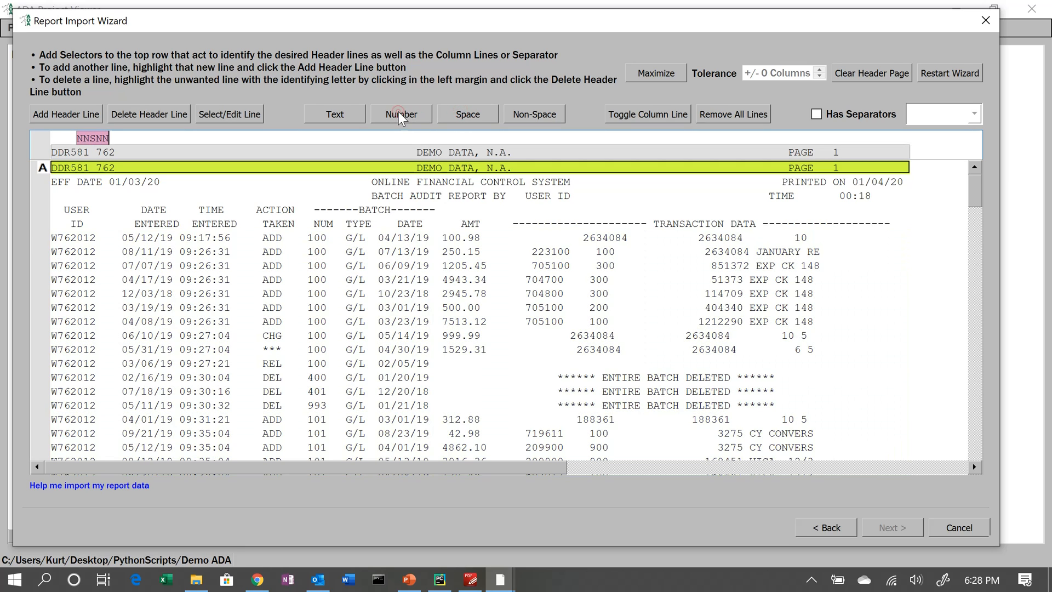
click(269, 152)
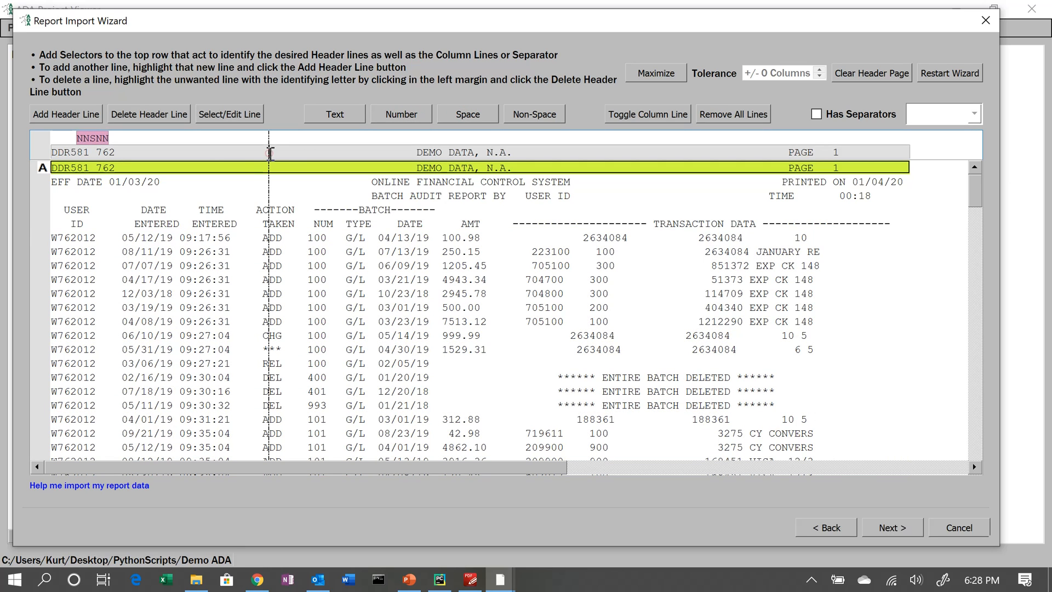
- Add the EFF DATE row as header line B with selector EFF and column lines after the date and before the action column
click(45, 184)
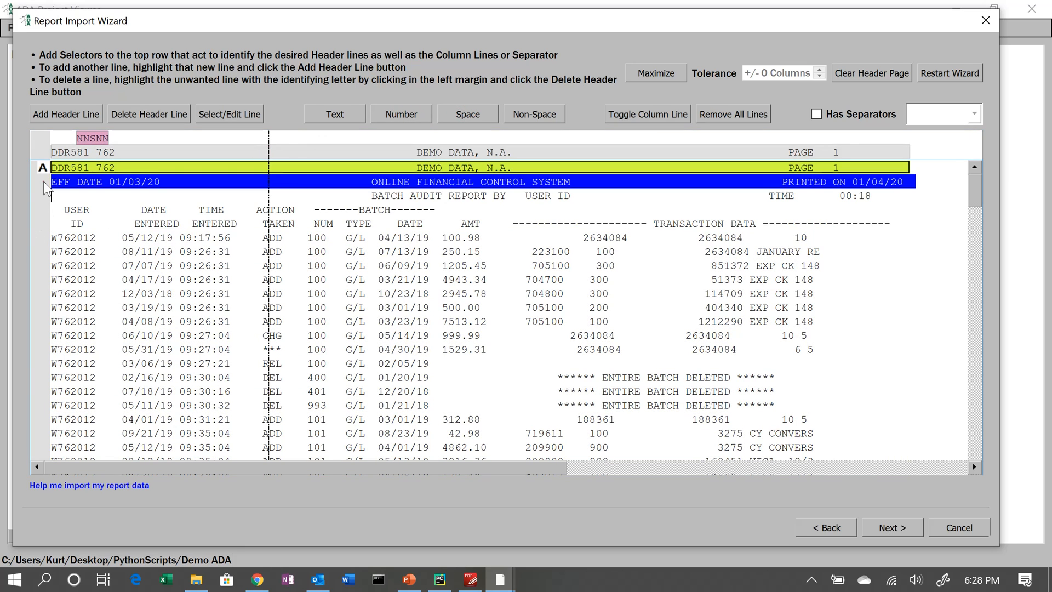
click(70, 116)
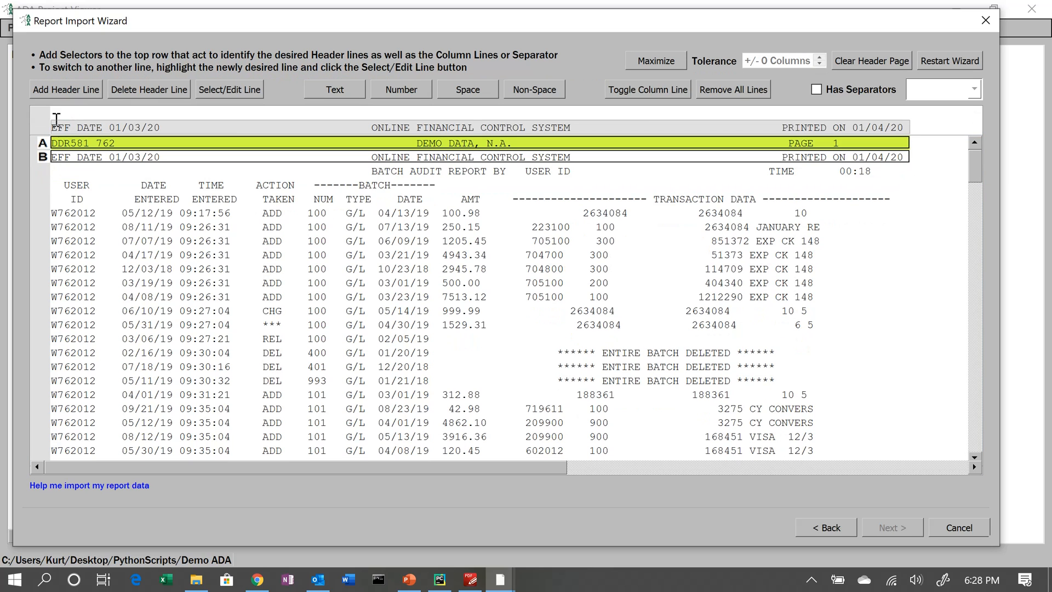
click(53, 115)
text(EFF)
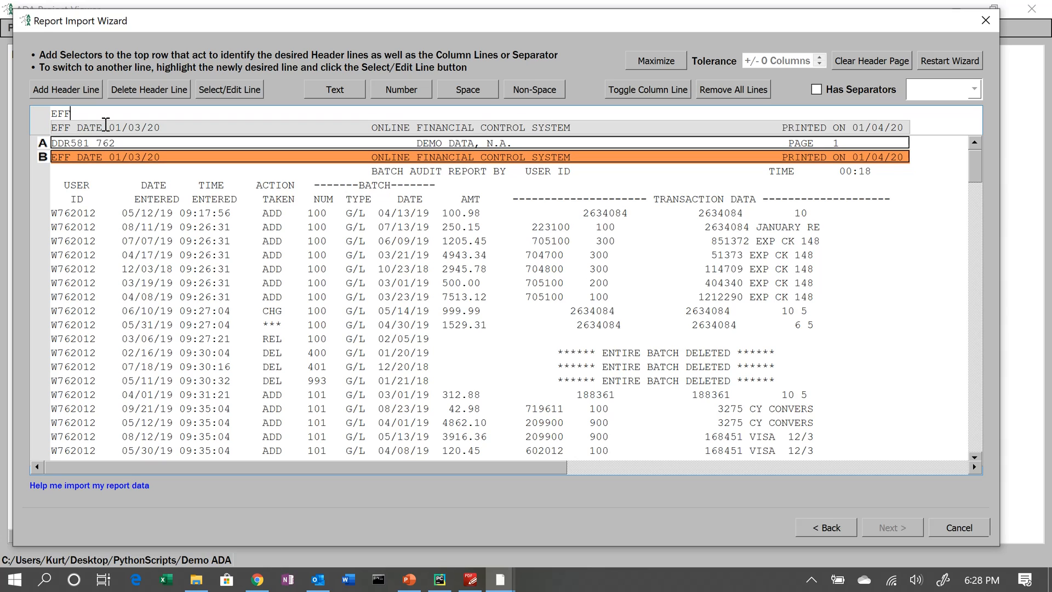
click(104, 126)
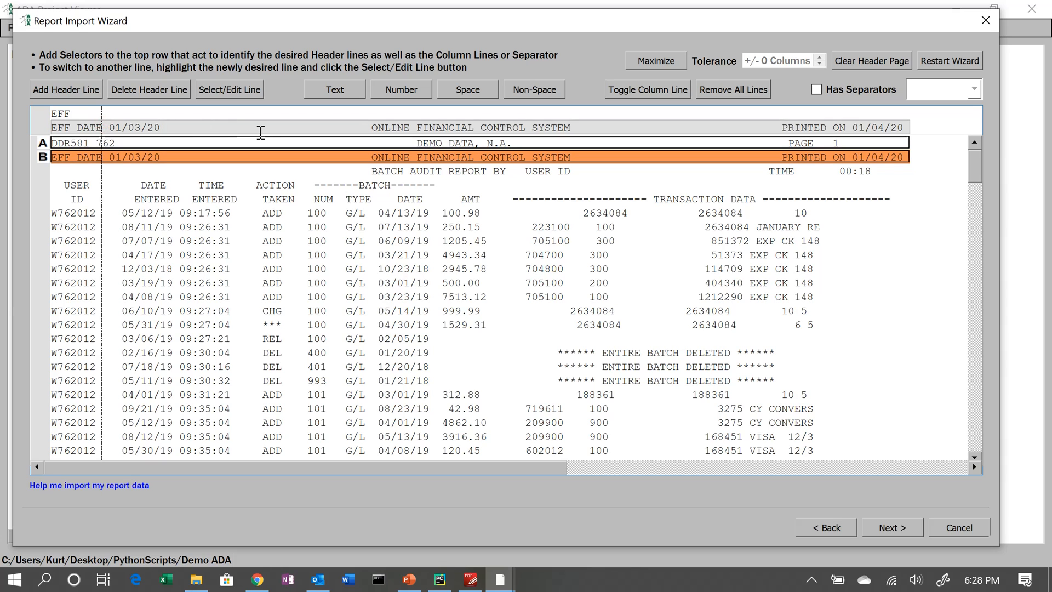
click(271, 126)
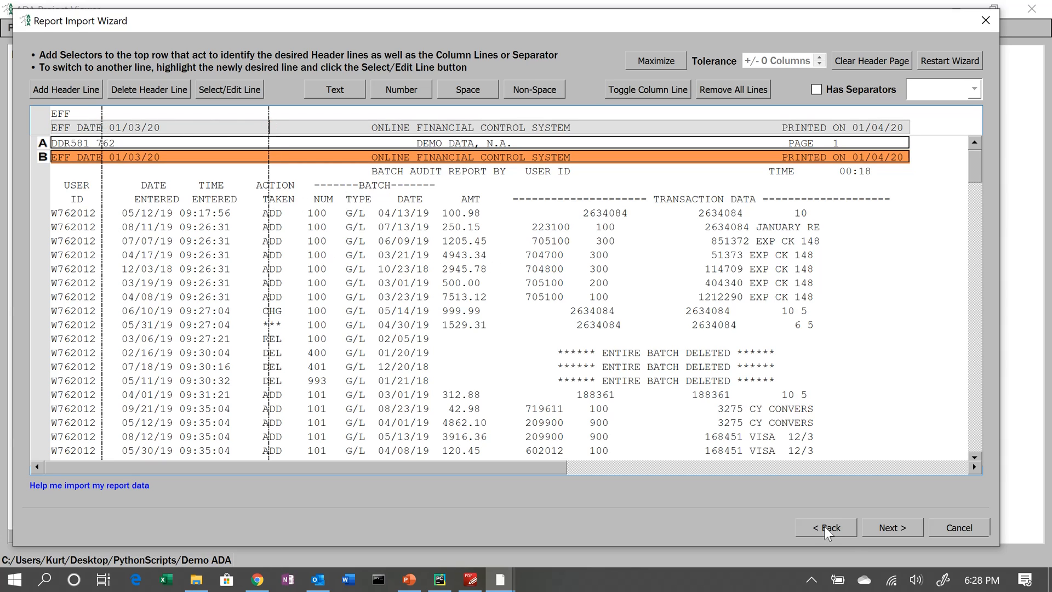
- Select header line A for editing alongside B, then continue to the footer lines page
click(44, 143)
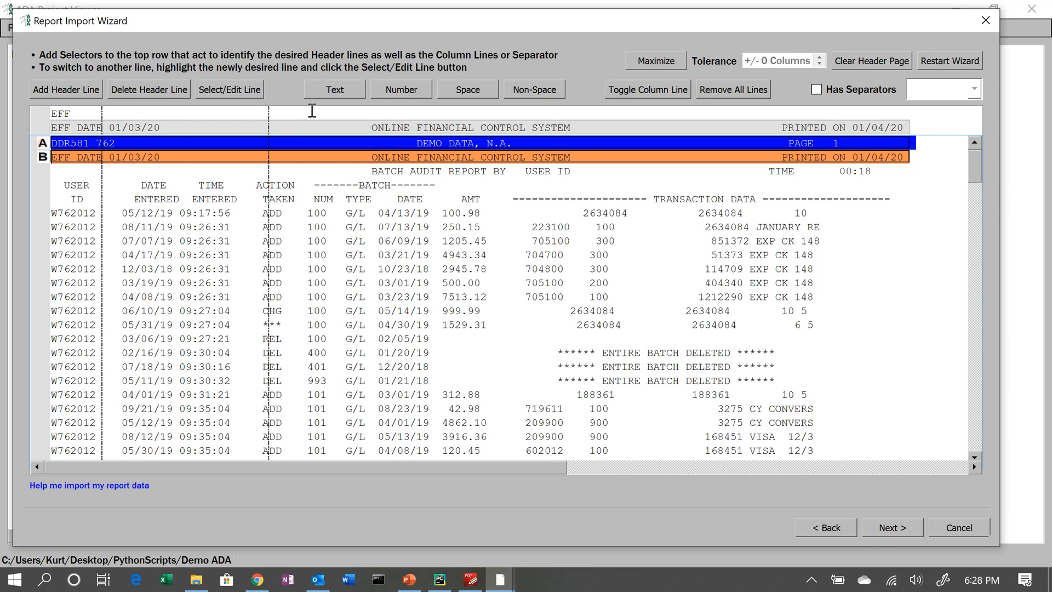
click(230, 89)
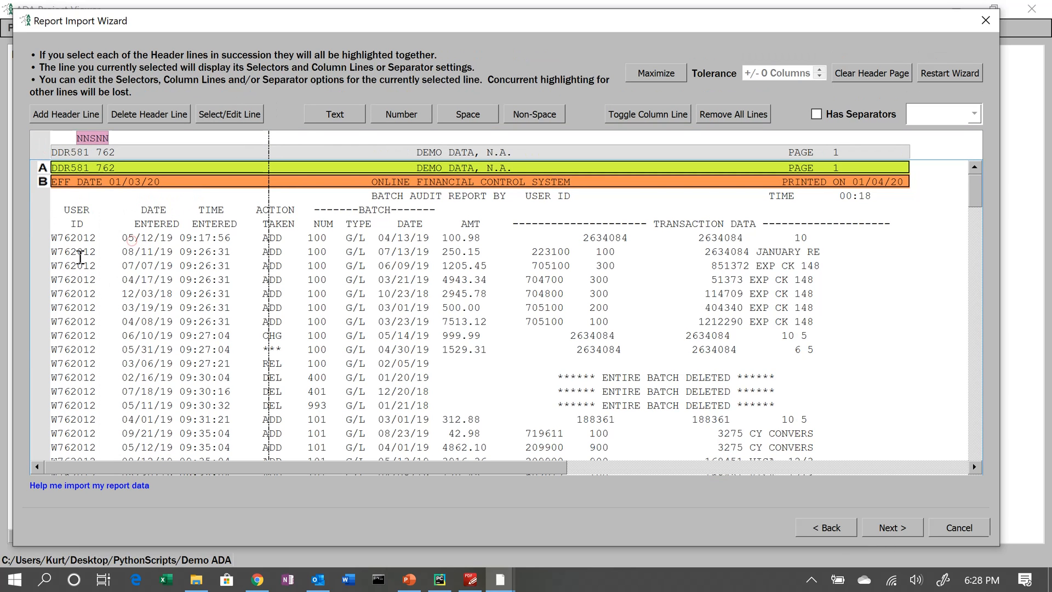
click(892, 527)
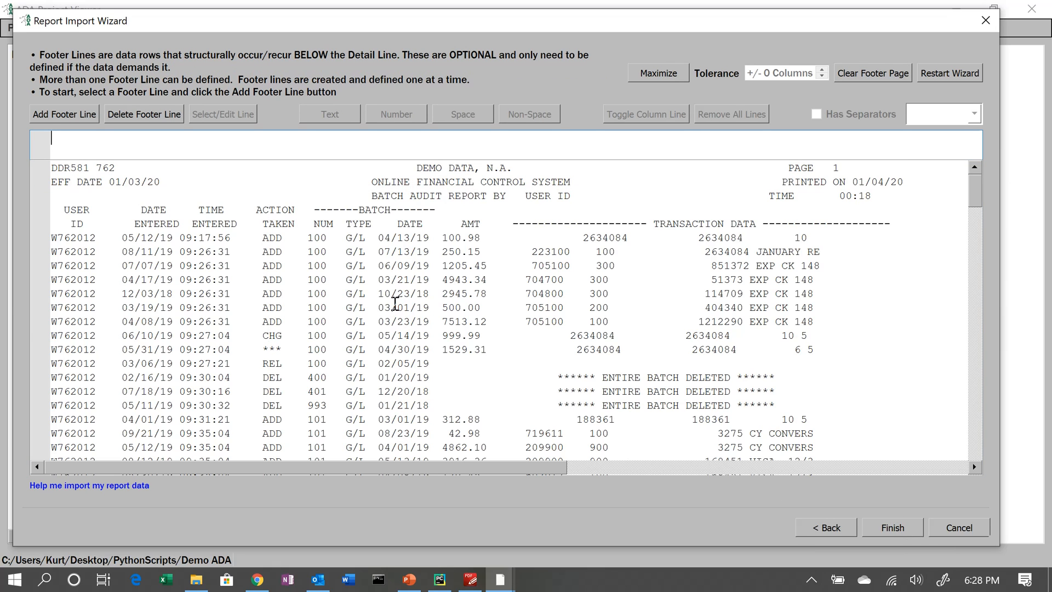
- Skip defining footer lines and finish the report import wizard
scroll(395, 303, down, 15)
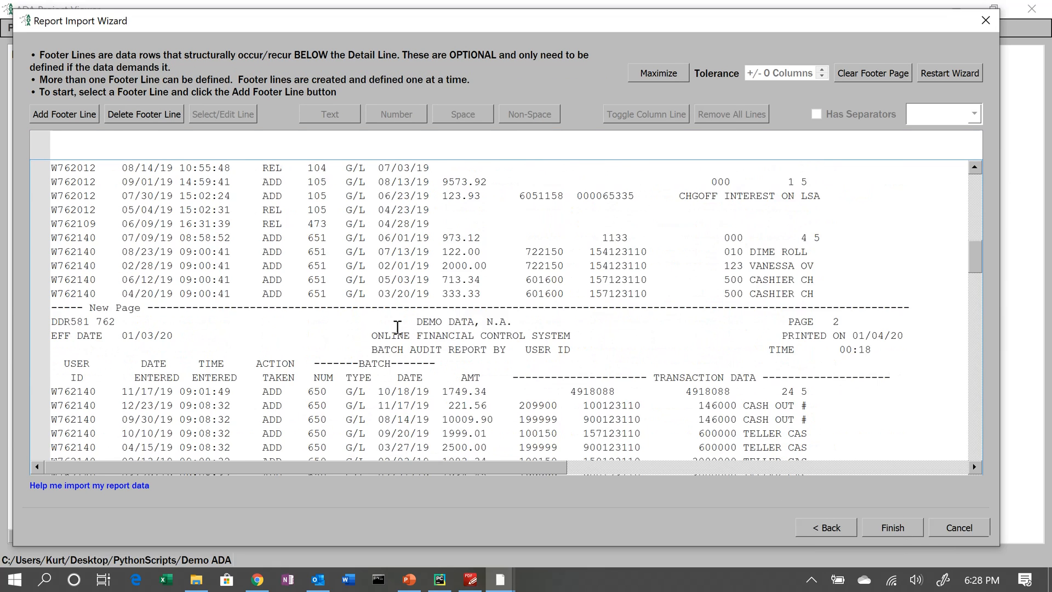
scroll(398, 327, down, 3)
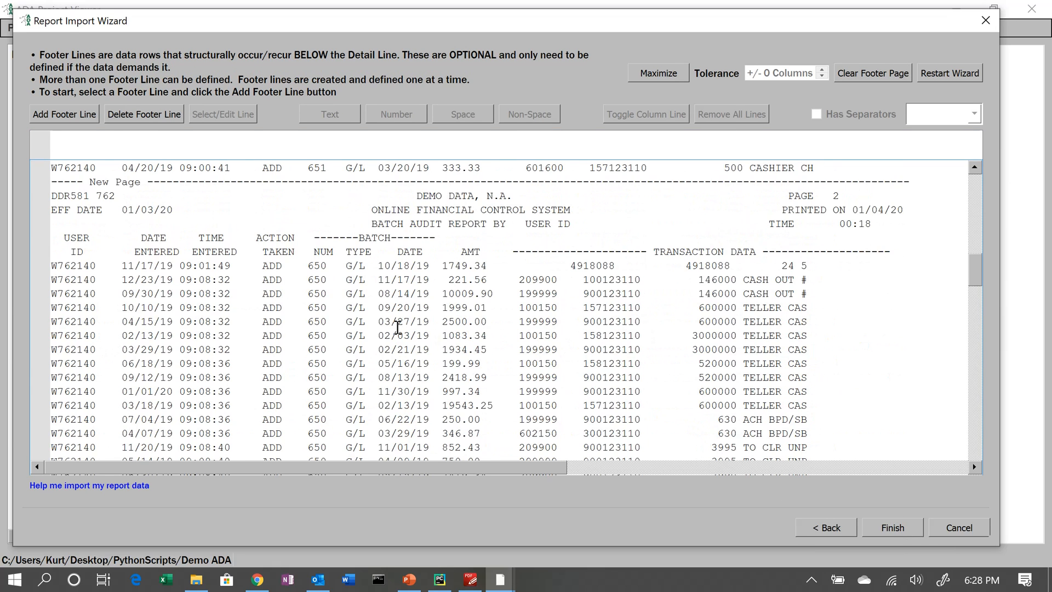
click(908, 529)
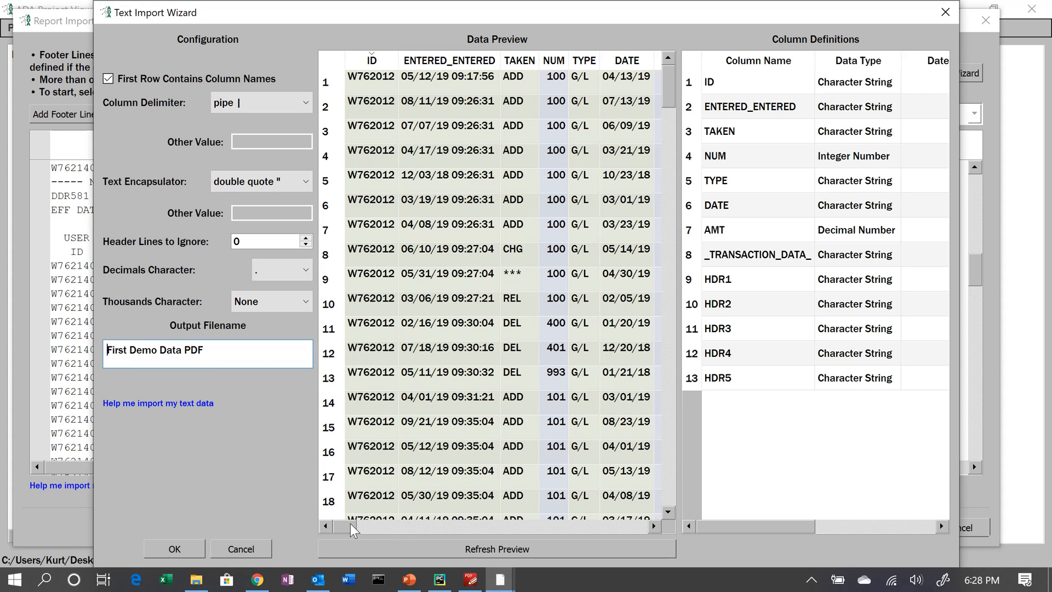
- Scroll the data preview across to the header columns and rename HDR1 to ACCOUNT
drag(351, 529, 377, 536)
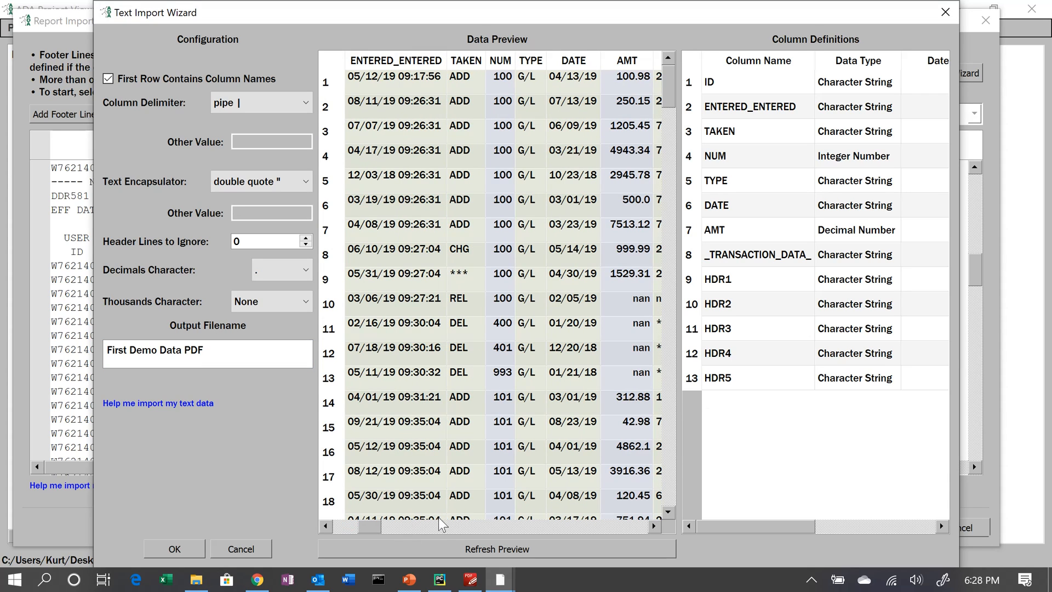
click(609, 529)
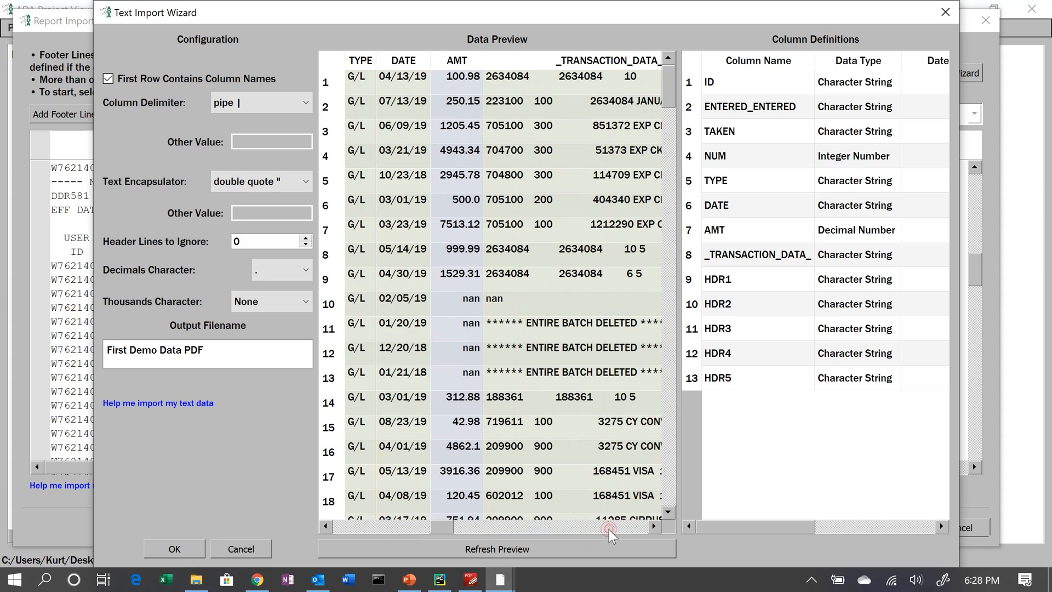
click(609, 529)
click(610, 529)
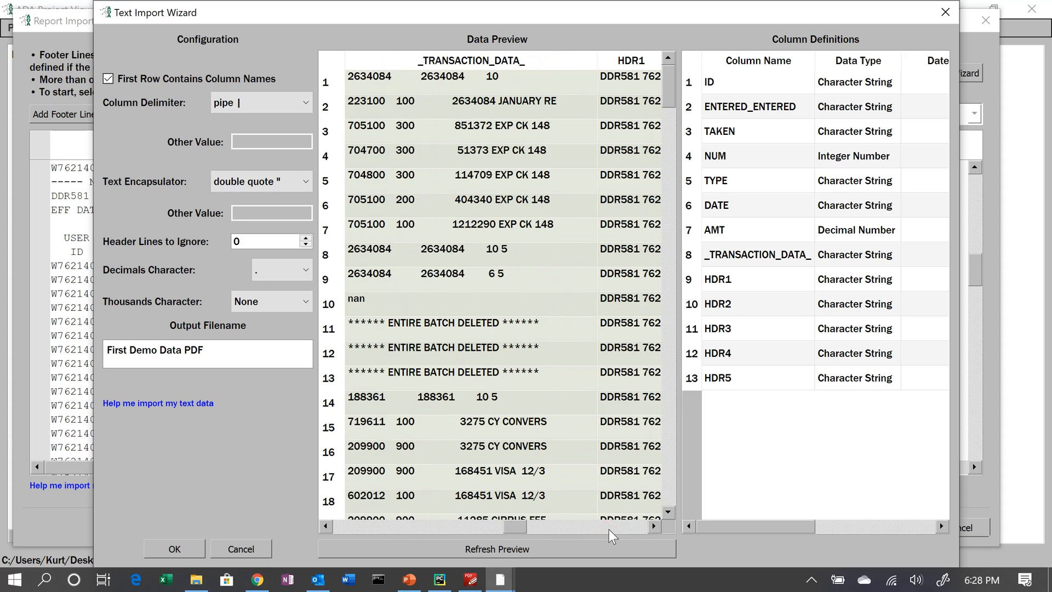
click(610, 528)
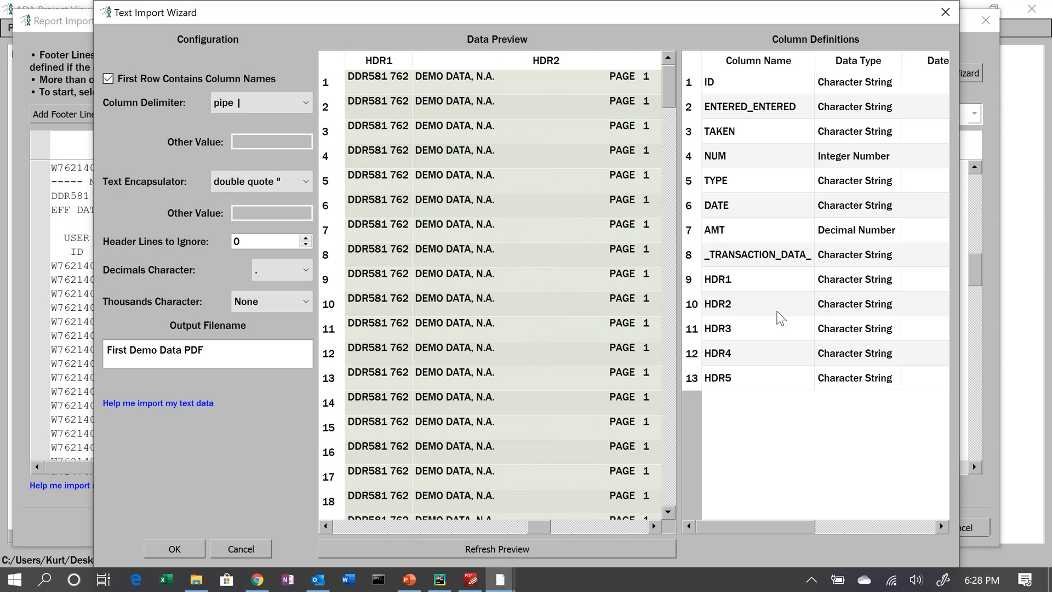
double_click(745, 281)
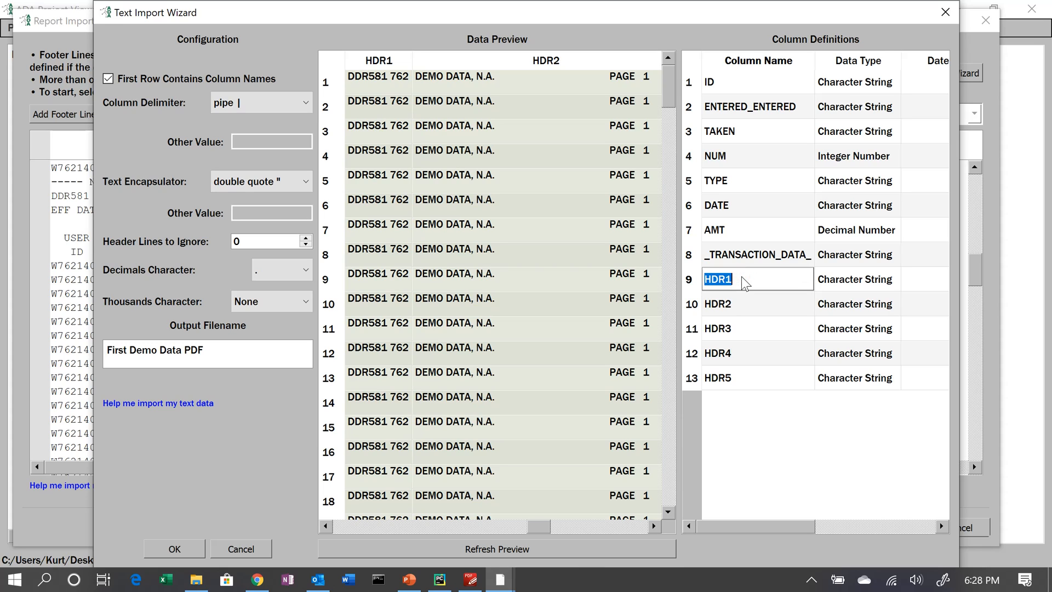
text(account)
- Set the HDR2 and HDR3 columns to Do Not Import
click(839, 311)
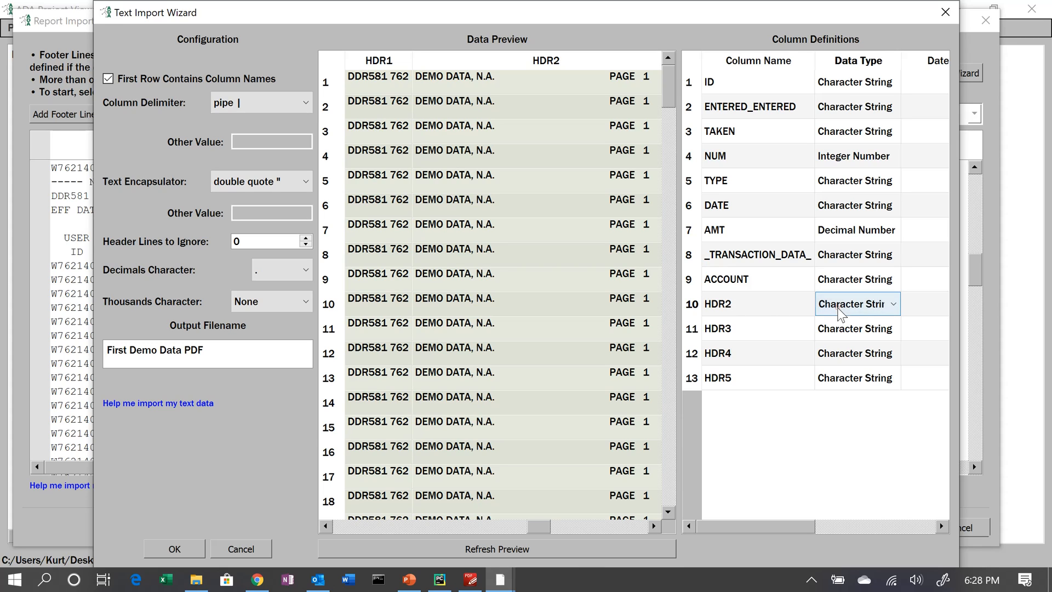
click(840, 313)
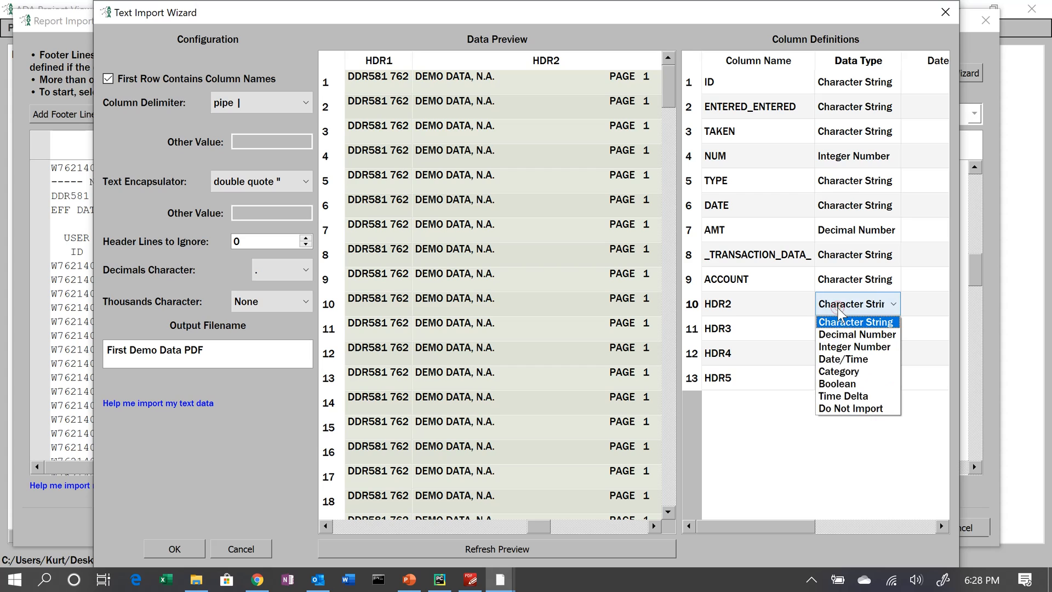
click(844, 408)
click(859, 335)
click(858, 335)
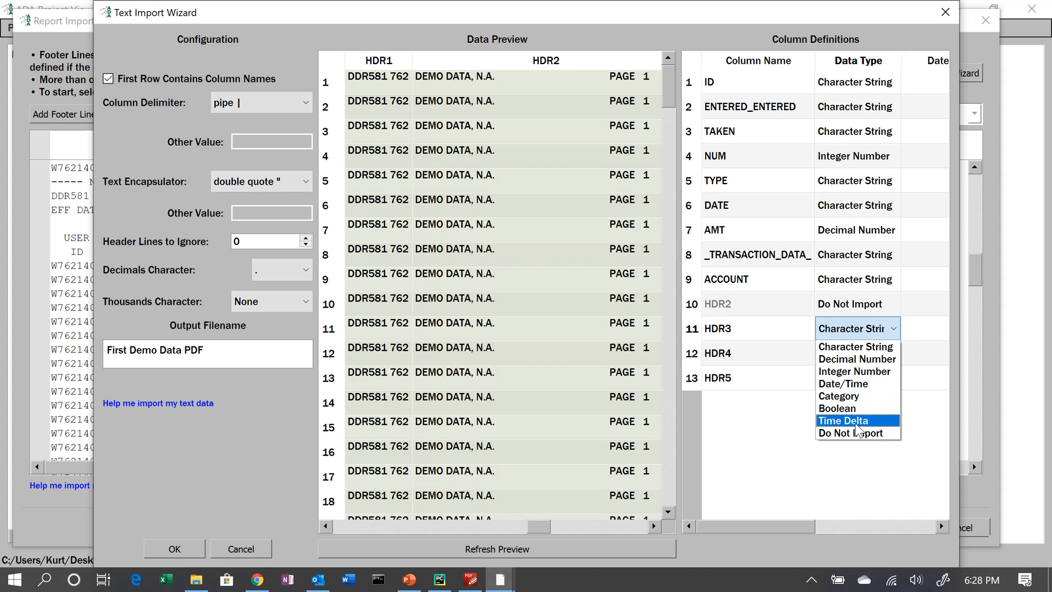
click(847, 432)
- Rename the HDR4 column to eff date
click(753, 354)
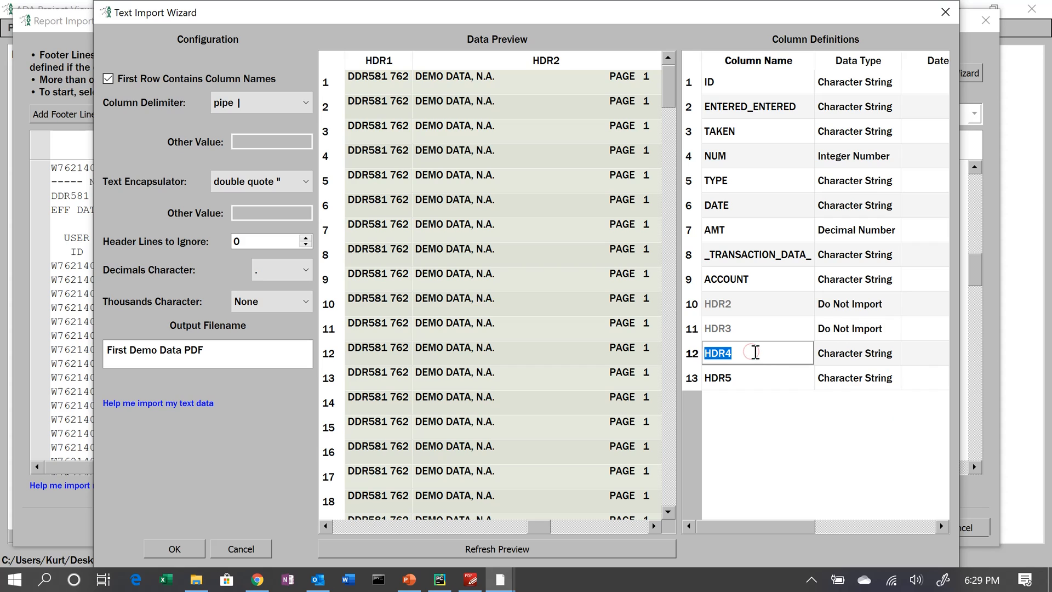
text(eff date)
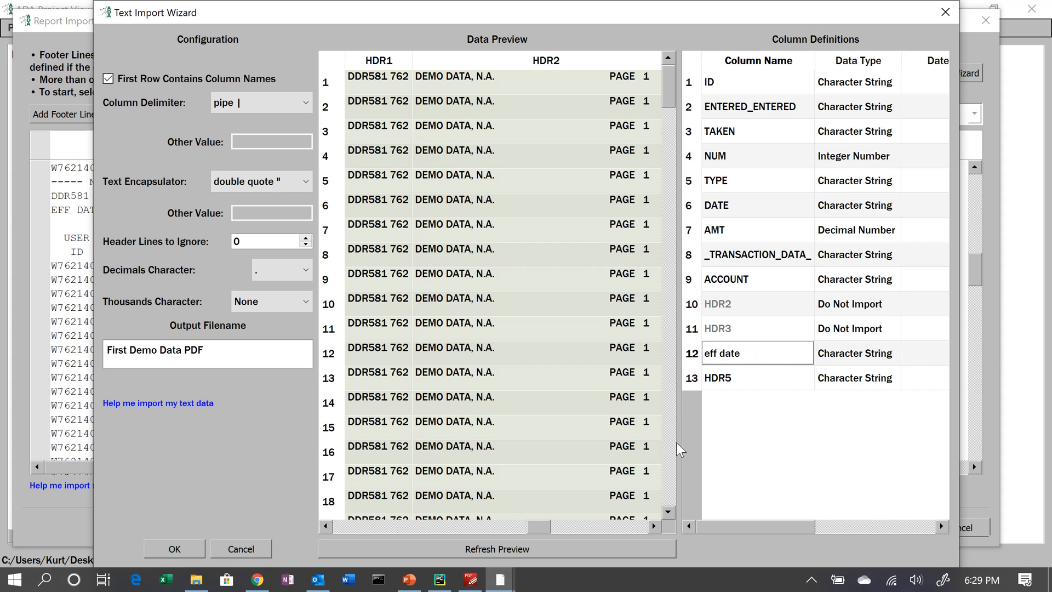
click(616, 528)
click(616, 528)
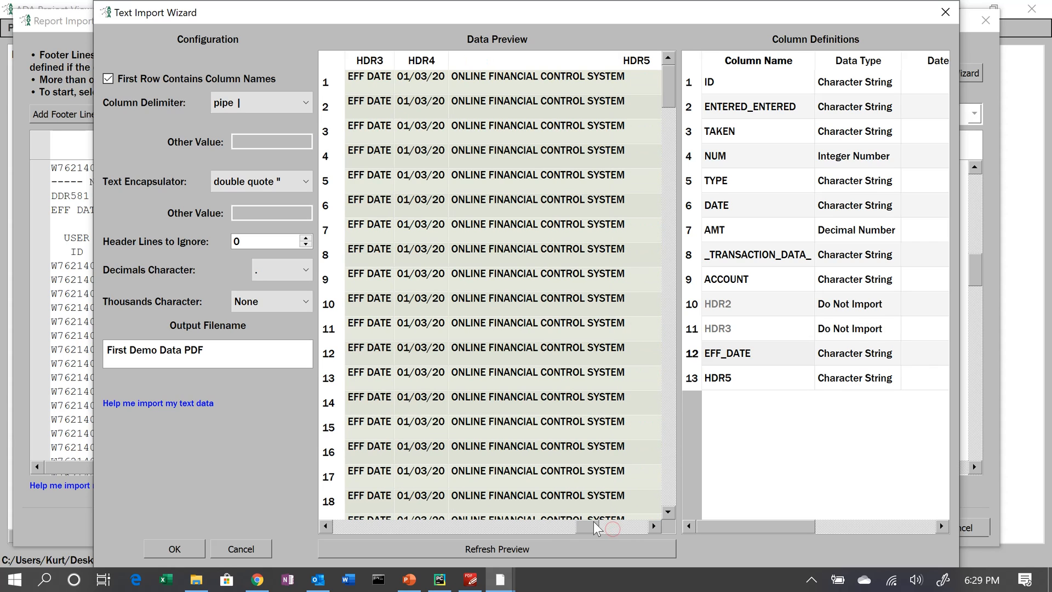
- Set the EFF_DATE column's data type to Date/Time with date format m/d/y
click(876, 355)
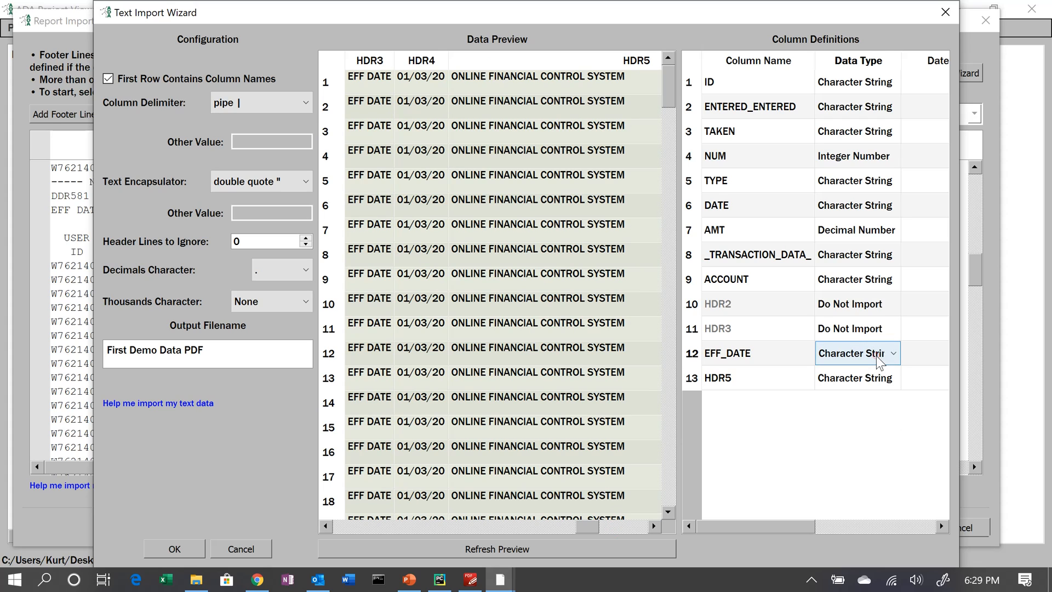
click(879, 359)
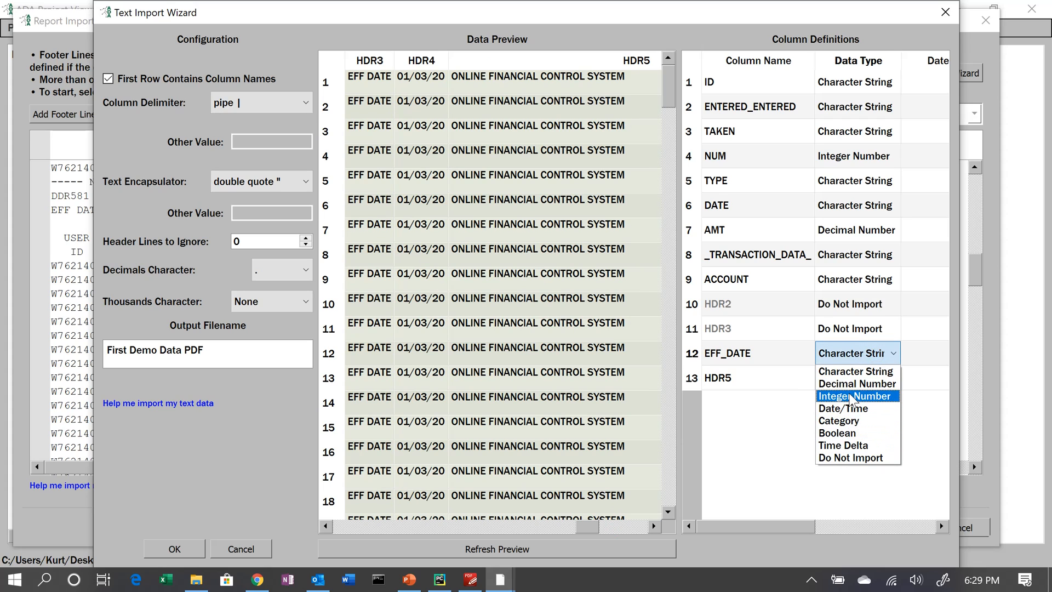
click(841, 409)
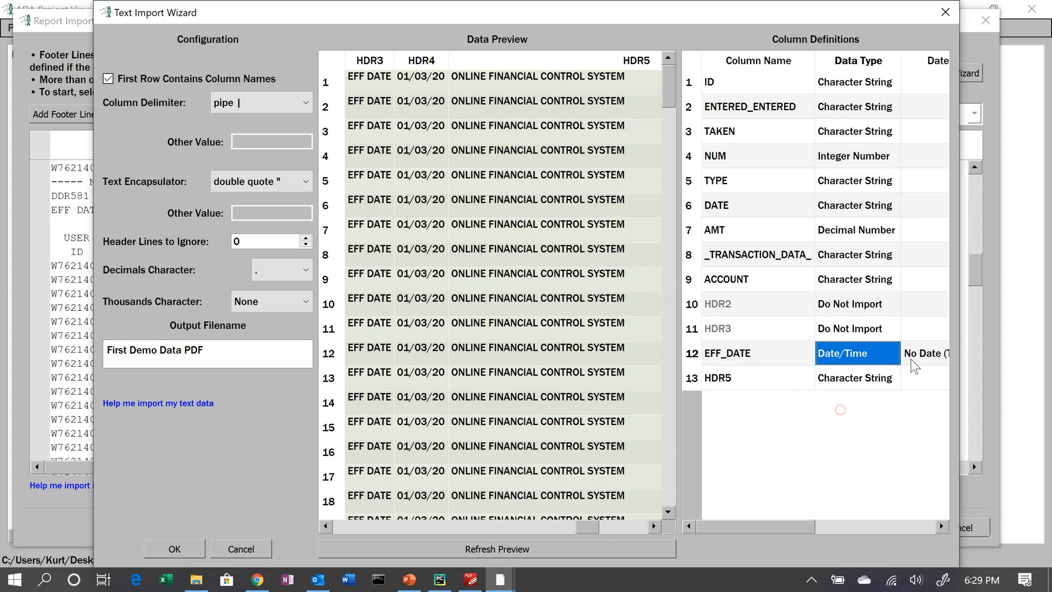
click(912, 362)
click(908, 359)
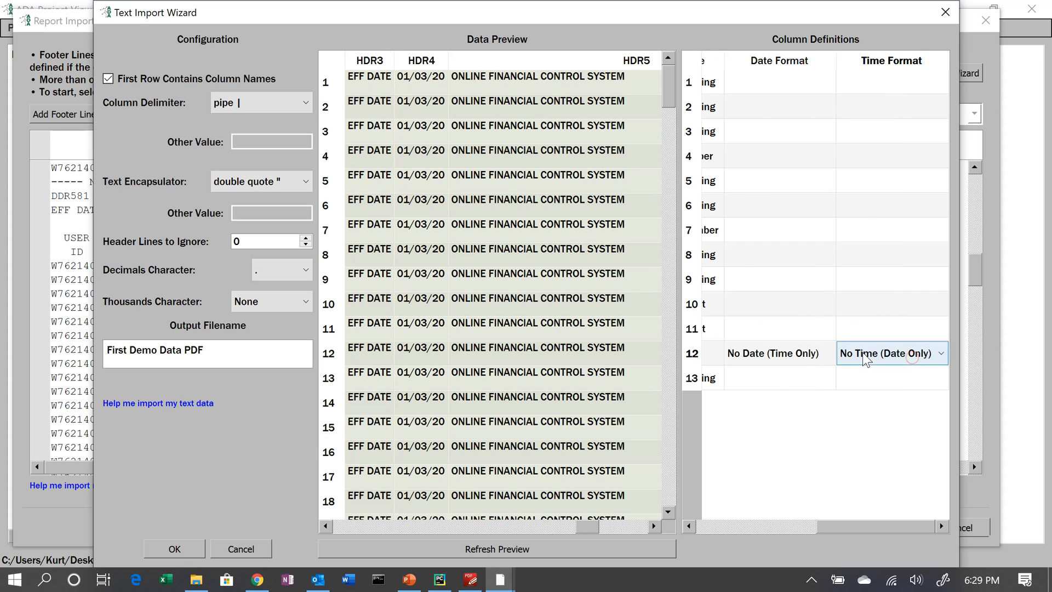
click(863, 354)
click(789, 352)
click(789, 358)
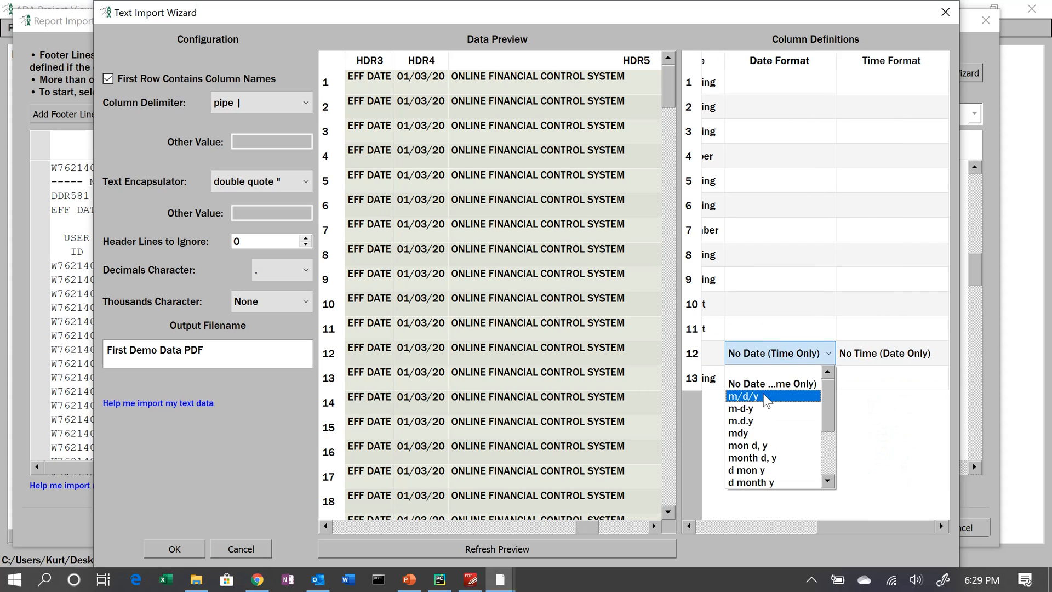
click(764, 393)
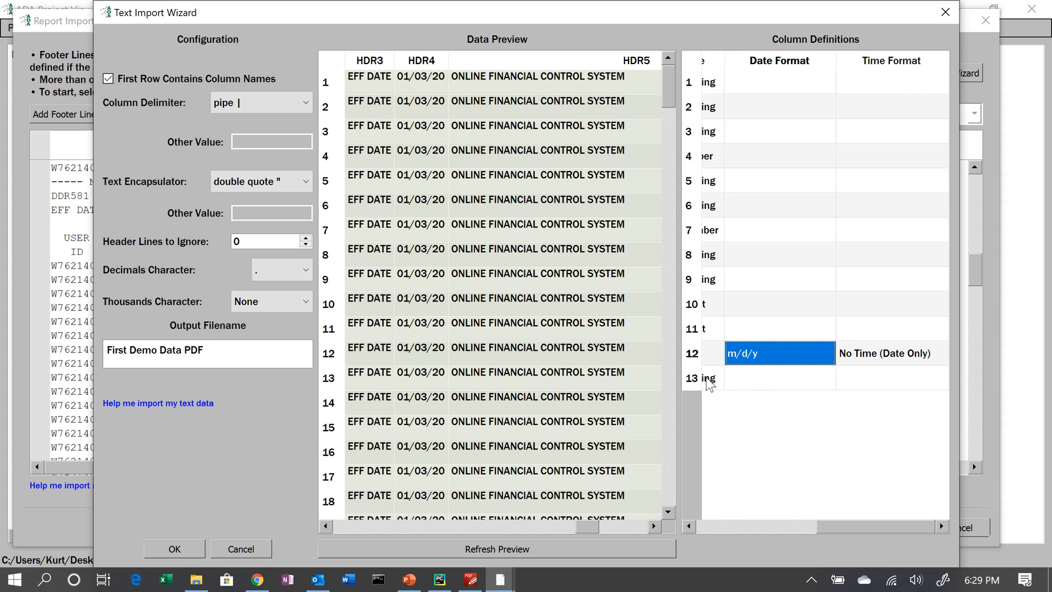
- Set the HDR5 column to Do Not Import and confirm the text import settings
click(710, 383)
click(712, 379)
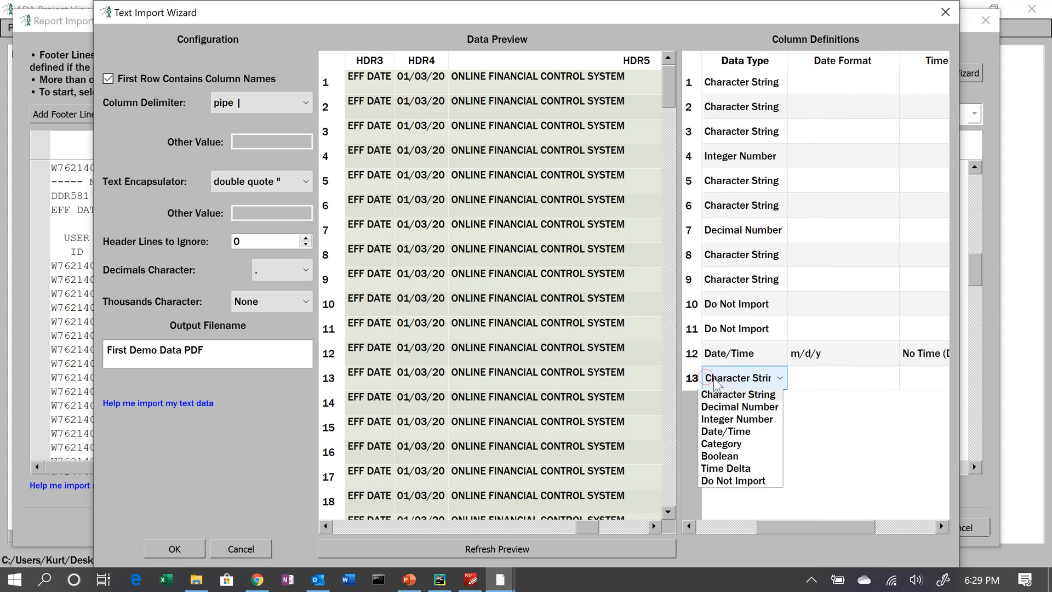
click(757, 484)
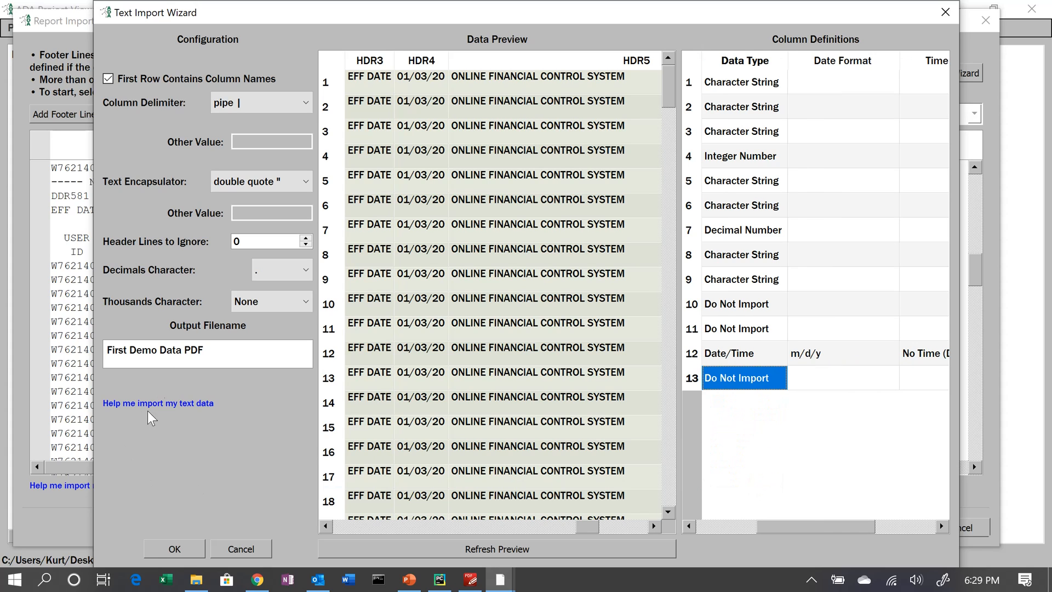
click(159, 550)
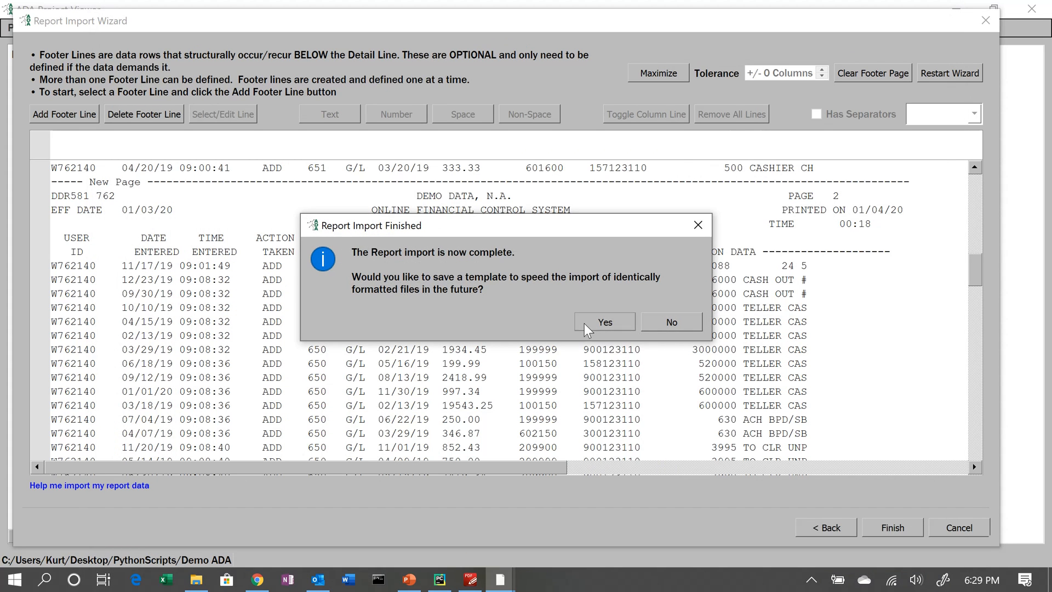
- Save the import template as PDF Import Template.txt, replacing the existing file
click(589, 322)
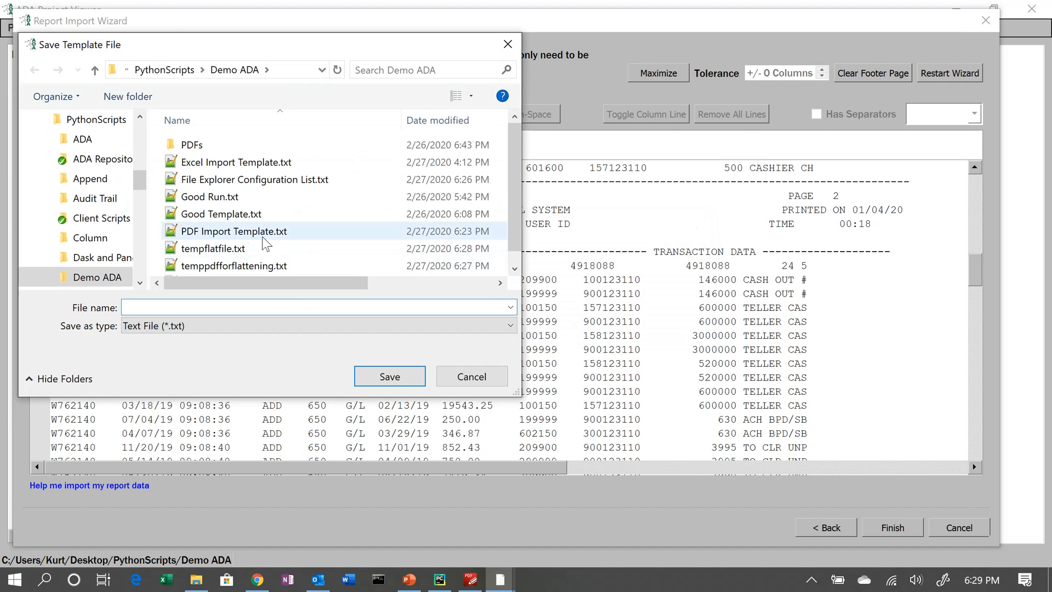
click(213, 231)
click(387, 377)
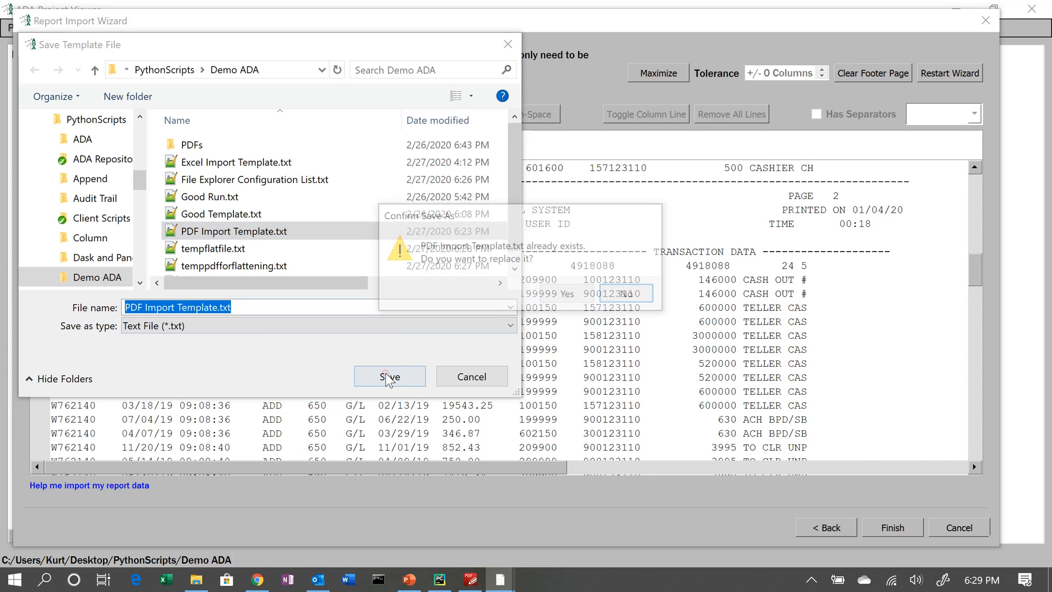
click(569, 292)
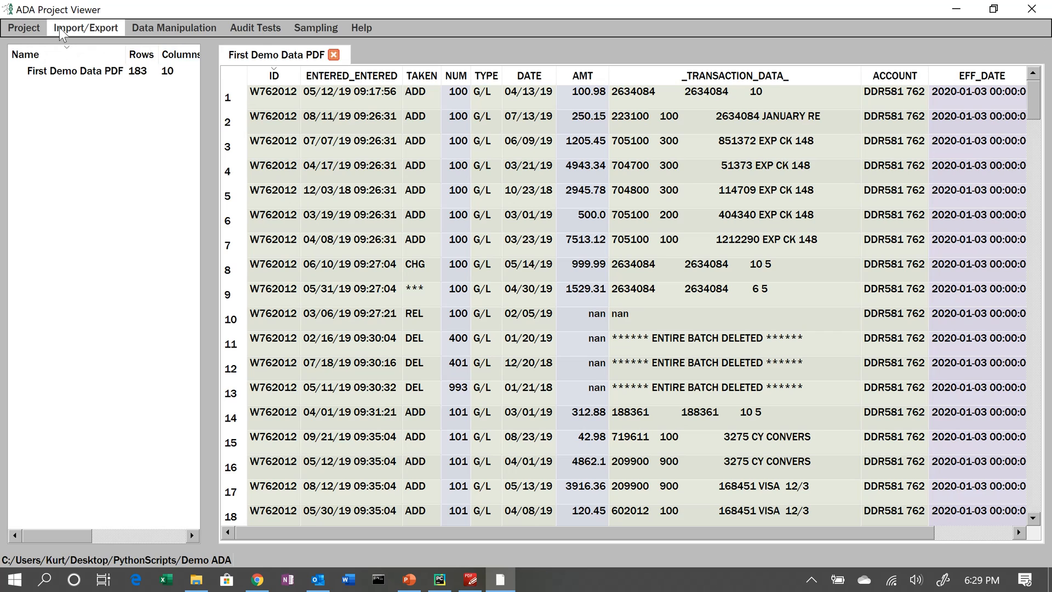
- Start a new report import (PDF and Text Files) and select Second Demo Data PDF.pdf as the file
click(62, 30)
click(85, 43)
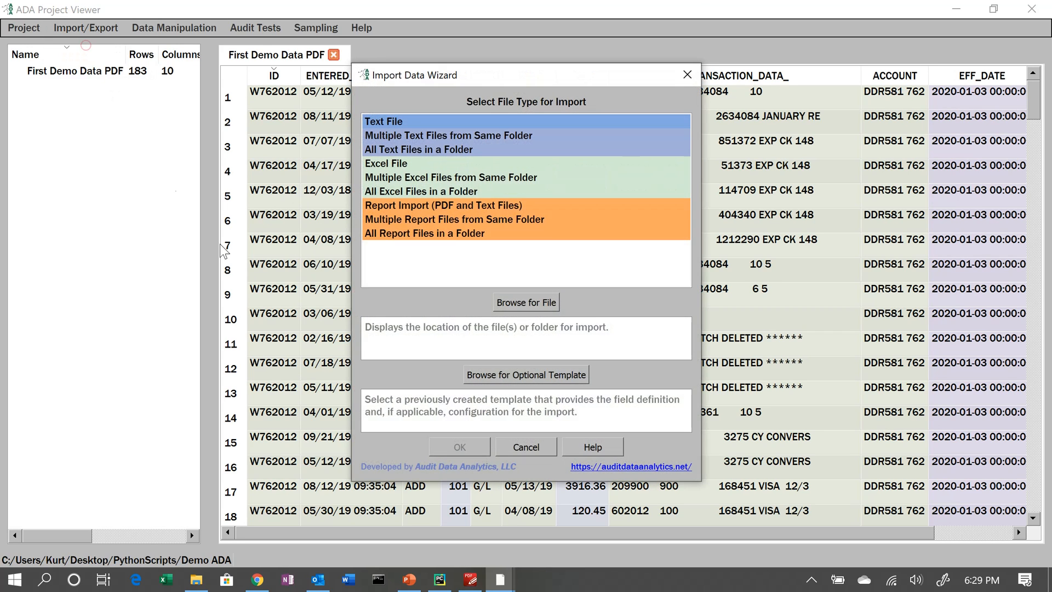
click(414, 205)
click(515, 303)
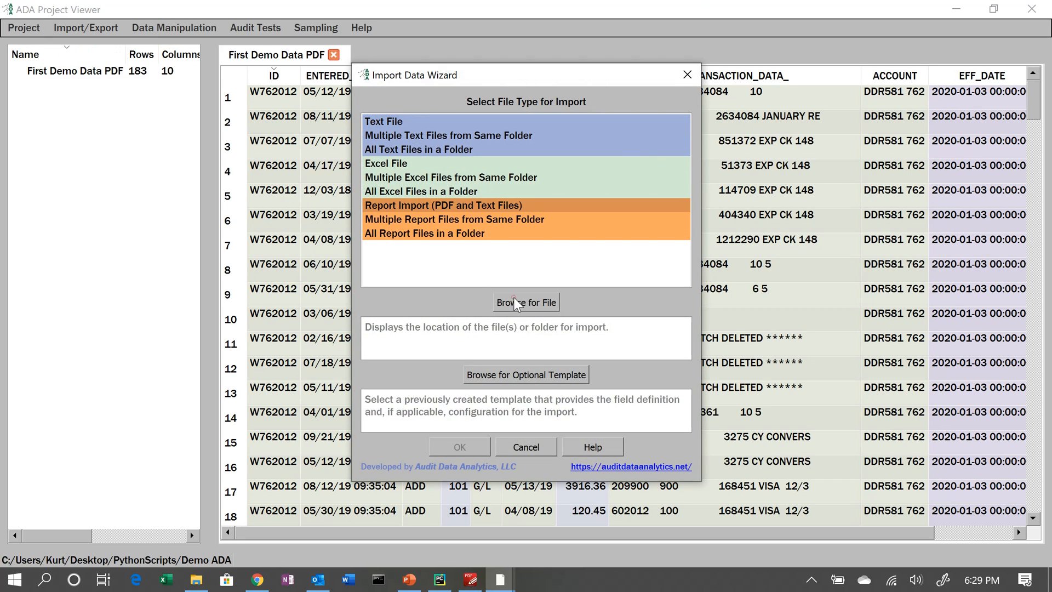
click(538, 322)
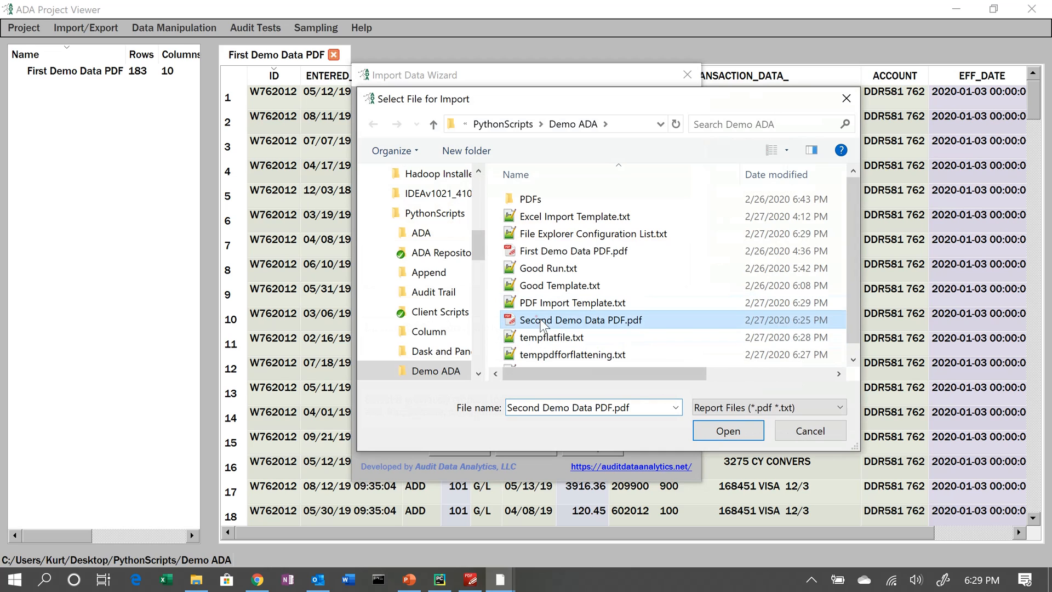
click(718, 428)
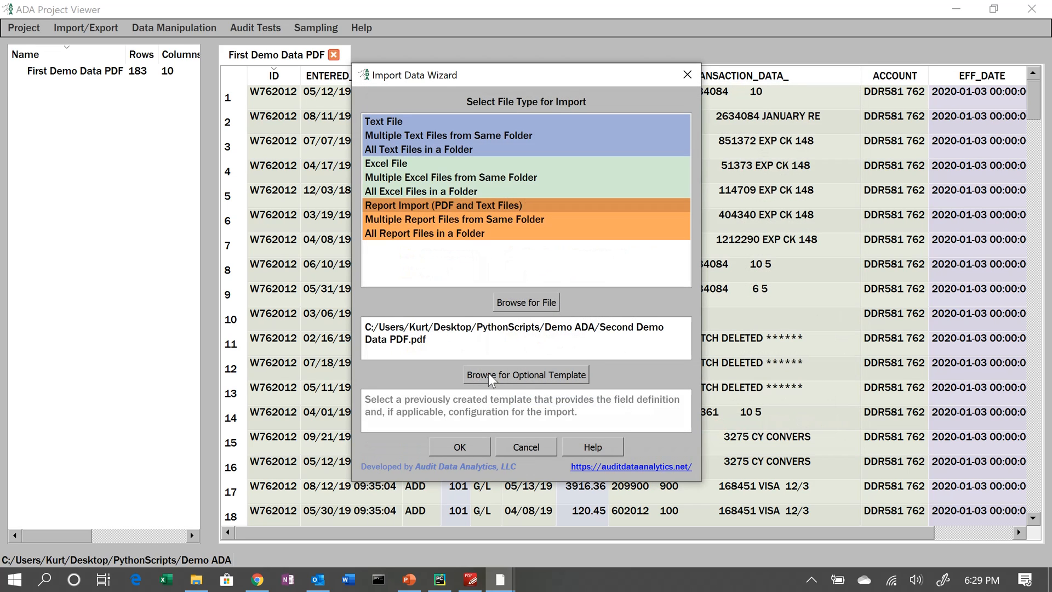
- Choose PDF Import Template.txt as the optional import template
click(489, 377)
click(540, 287)
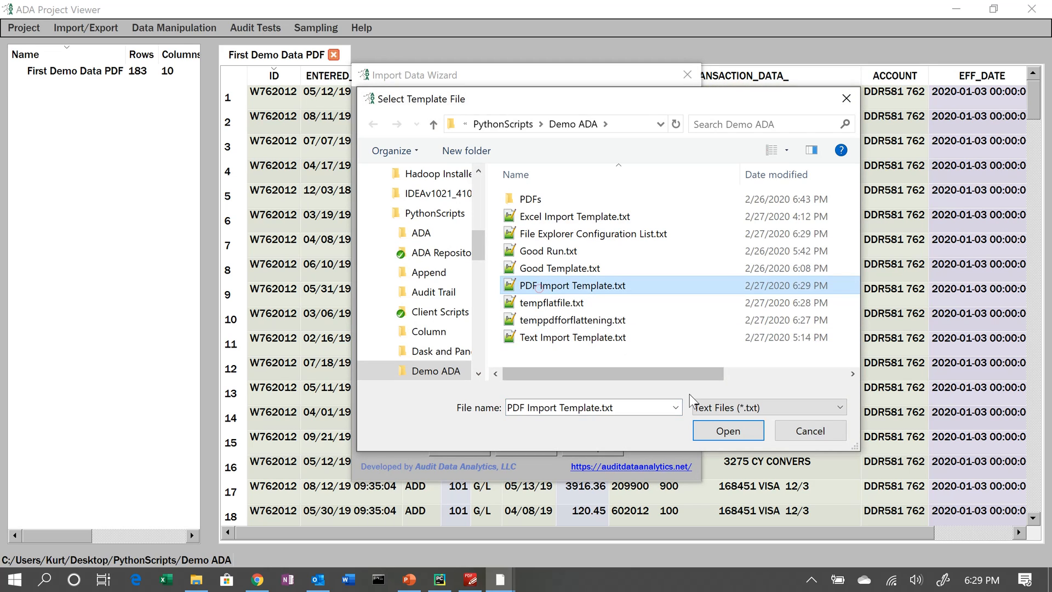
click(718, 429)
- Run the import with the output filename Second Demo Data PDF
click(475, 446)
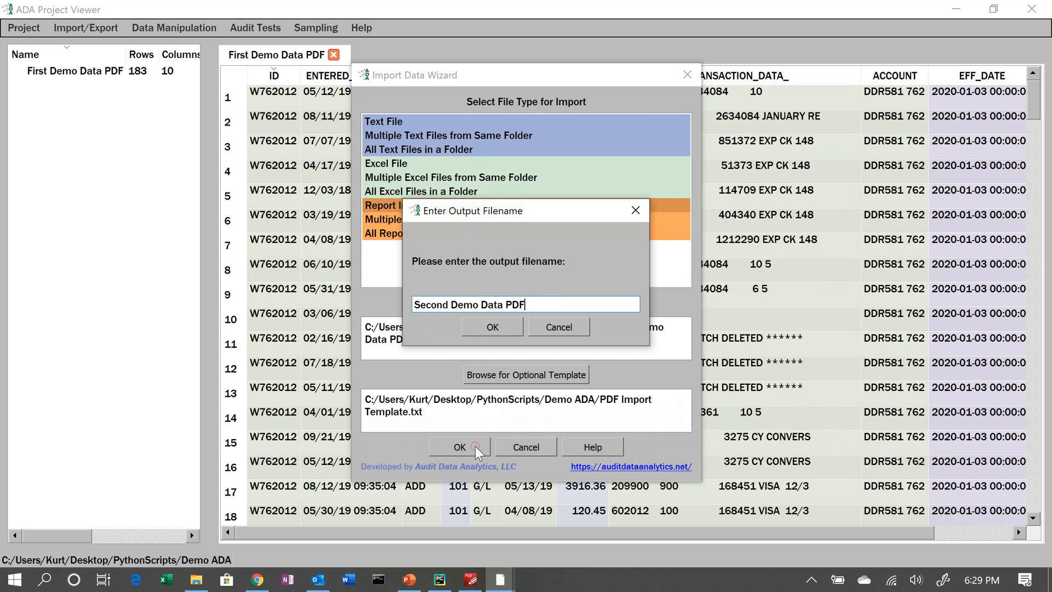
click(502, 327)
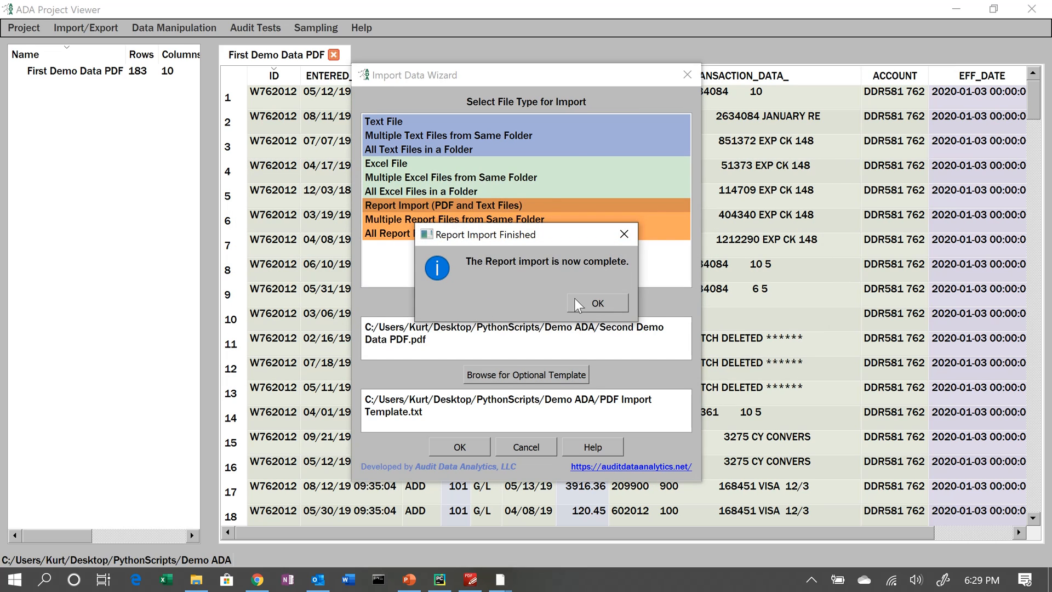
click(577, 305)
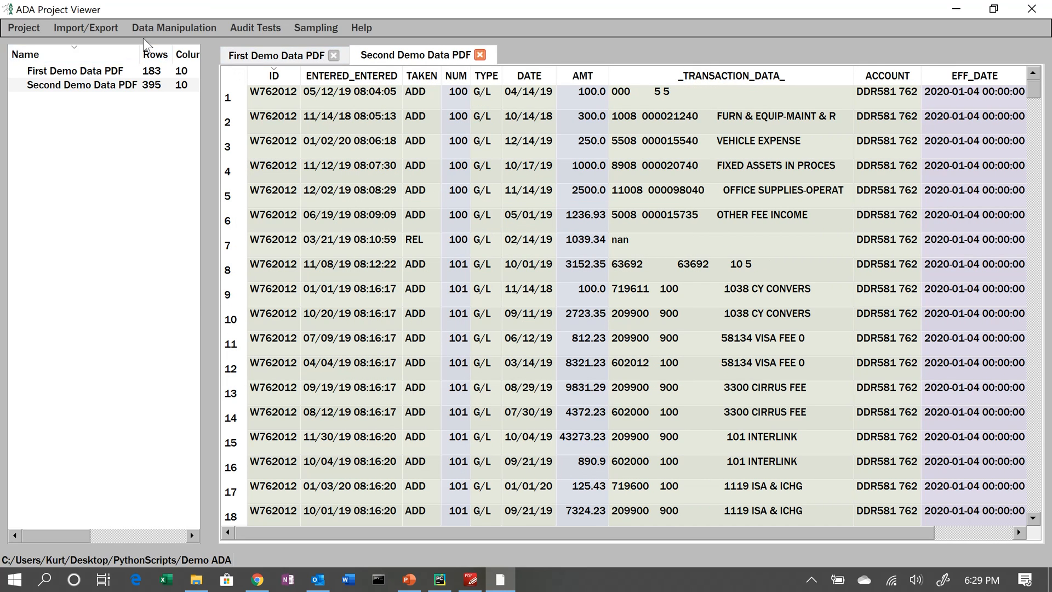
- Append Second Demo Data PDF.parquet to First Demo Data PDF with the output name All Together
click(281, 57)
click(174, 27)
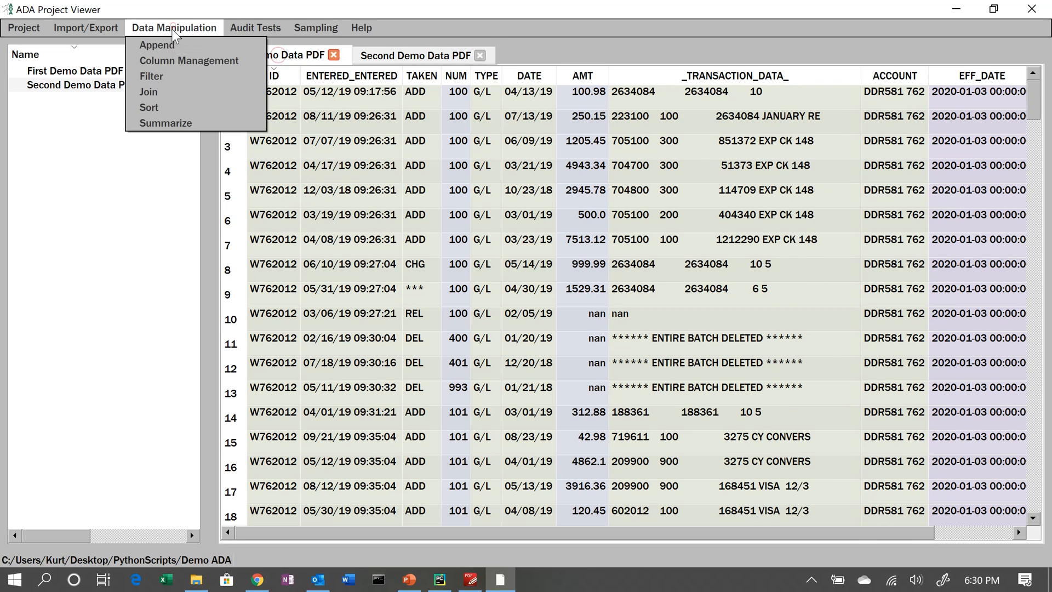
click(157, 45)
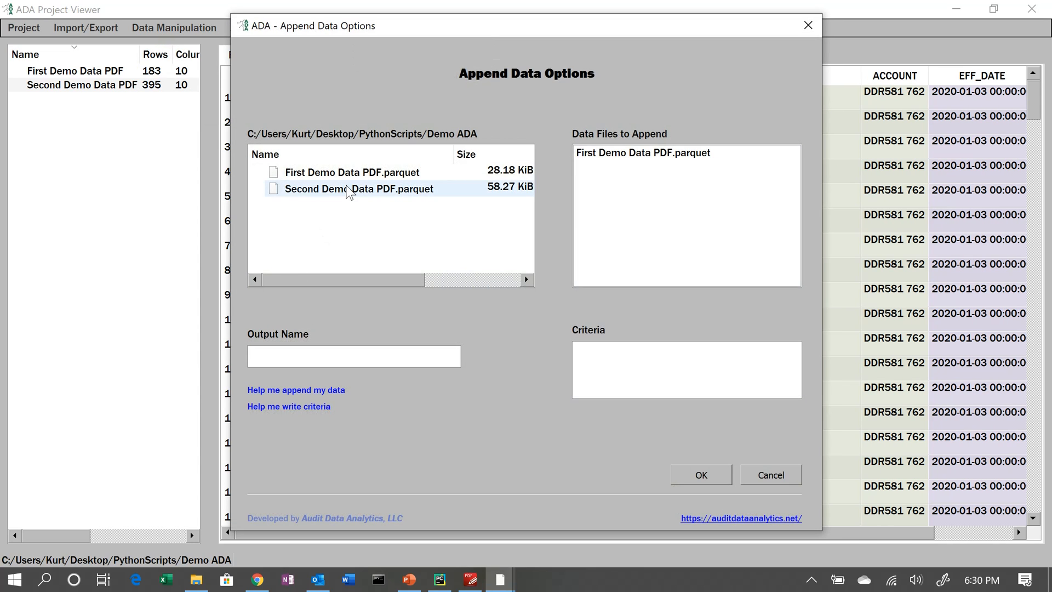
double_click(340, 192)
click(337, 357)
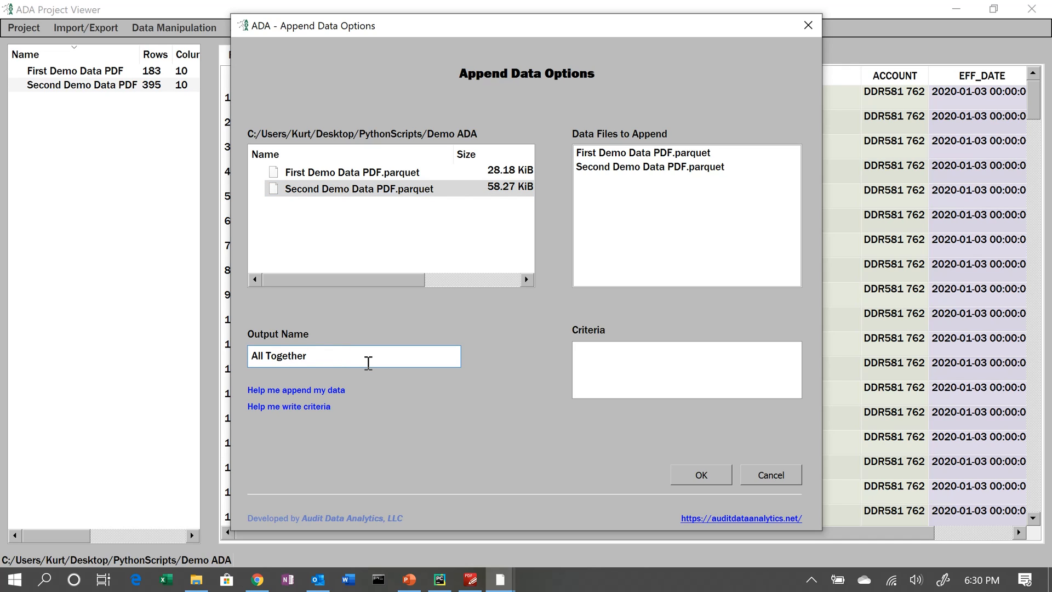
click(693, 477)
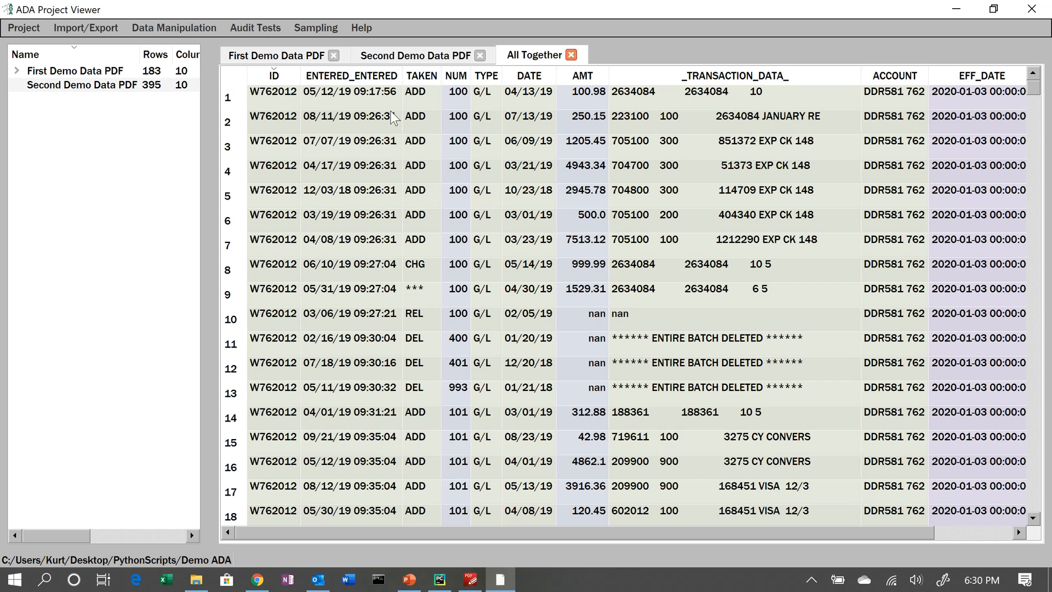
- Open Column Management for All Together and rename the ENTERED_ENTERED column to ENTERED_DATE
click(181, 28)
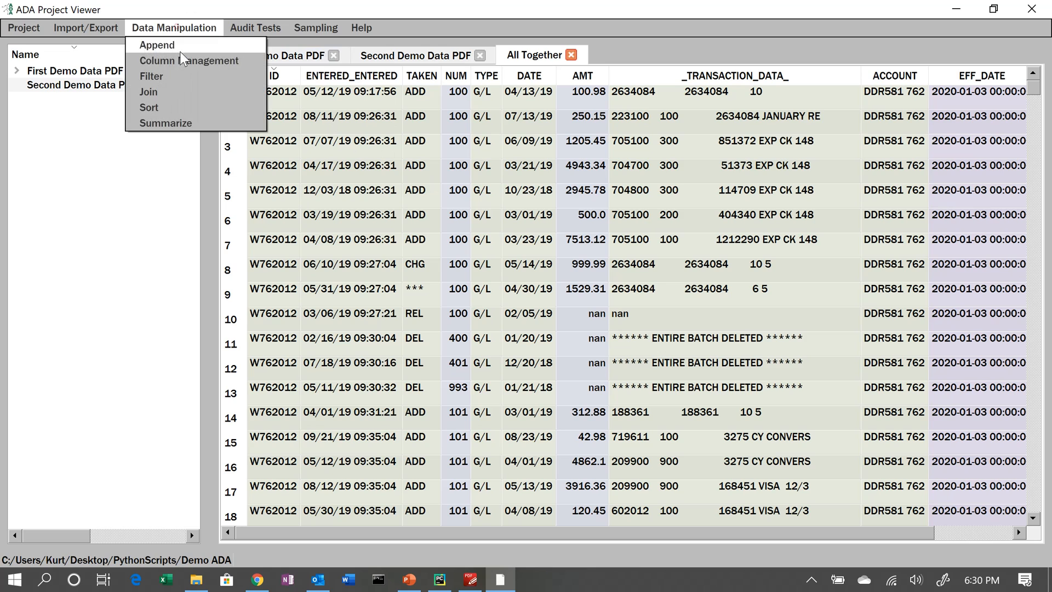
click(182, 59)
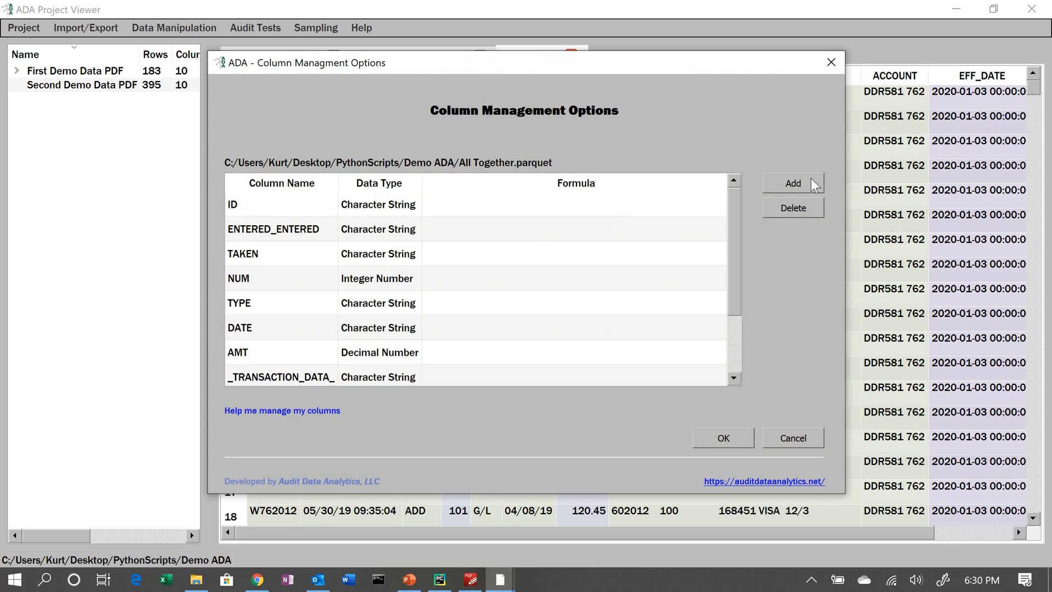
drag(735, 275, 747, 360)
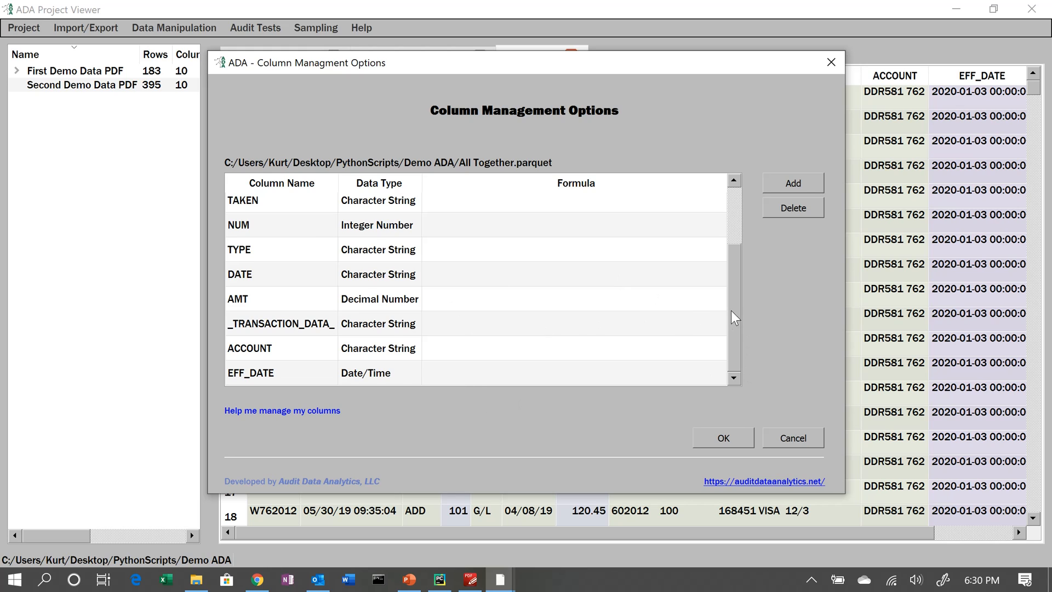
drag(735, 318, 734, 216)
double_click(278, 239)
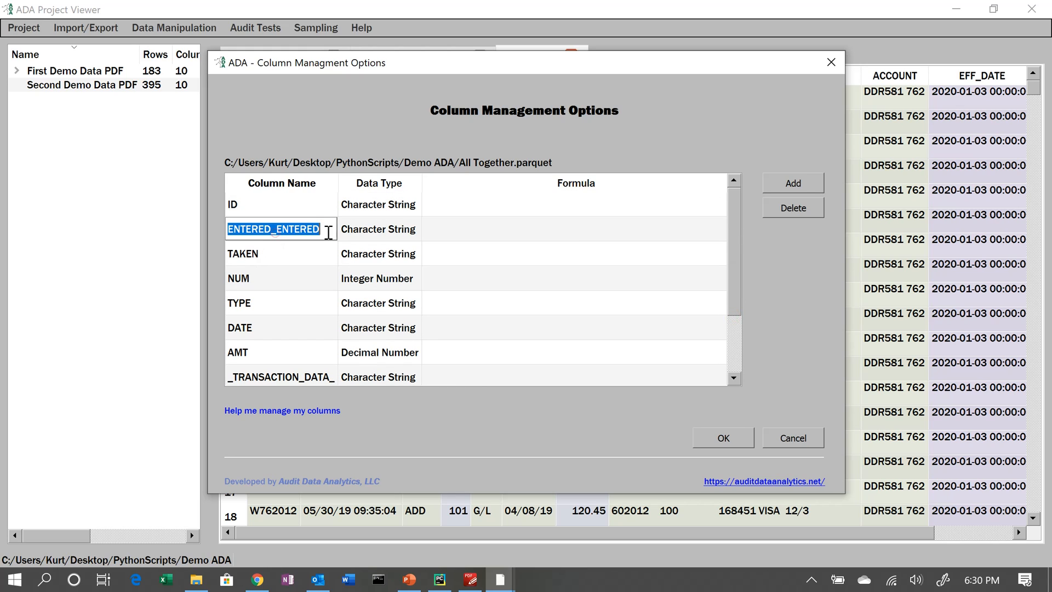
drag(329, 233, 278, 227)
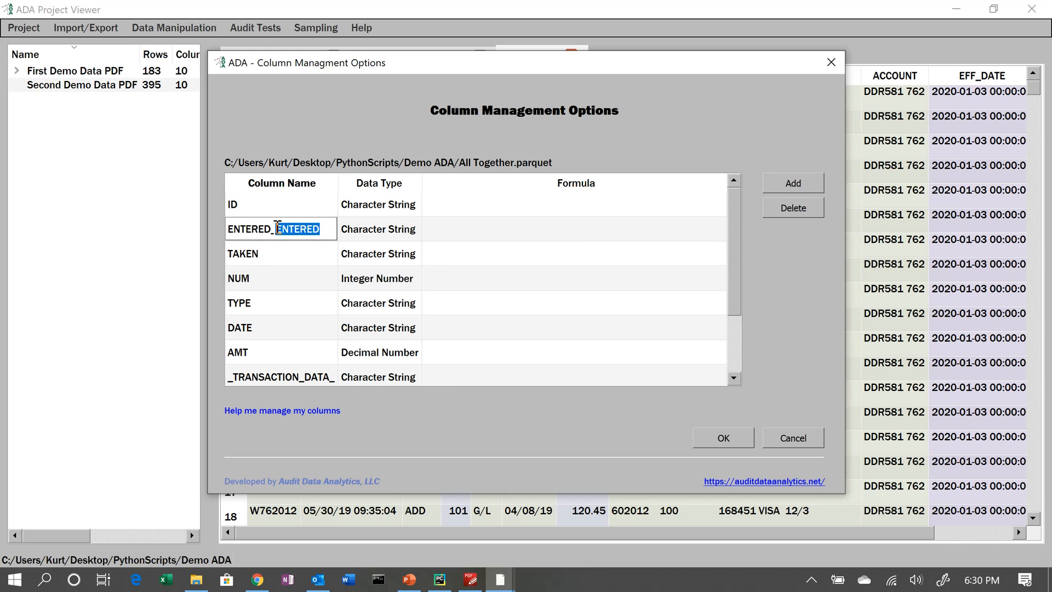
drag(350, 62, 359, 229)
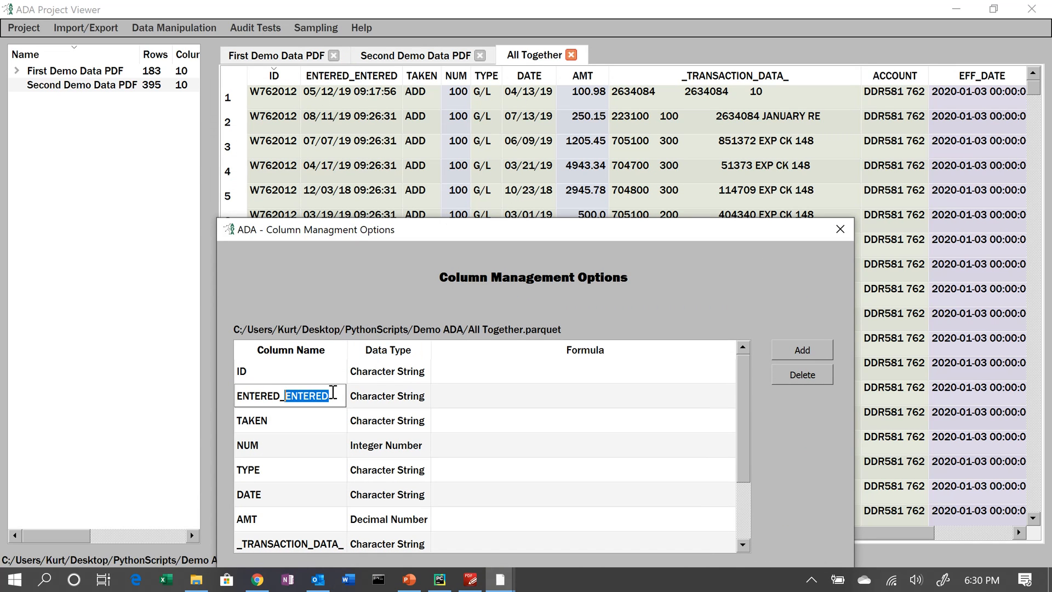
text(date)
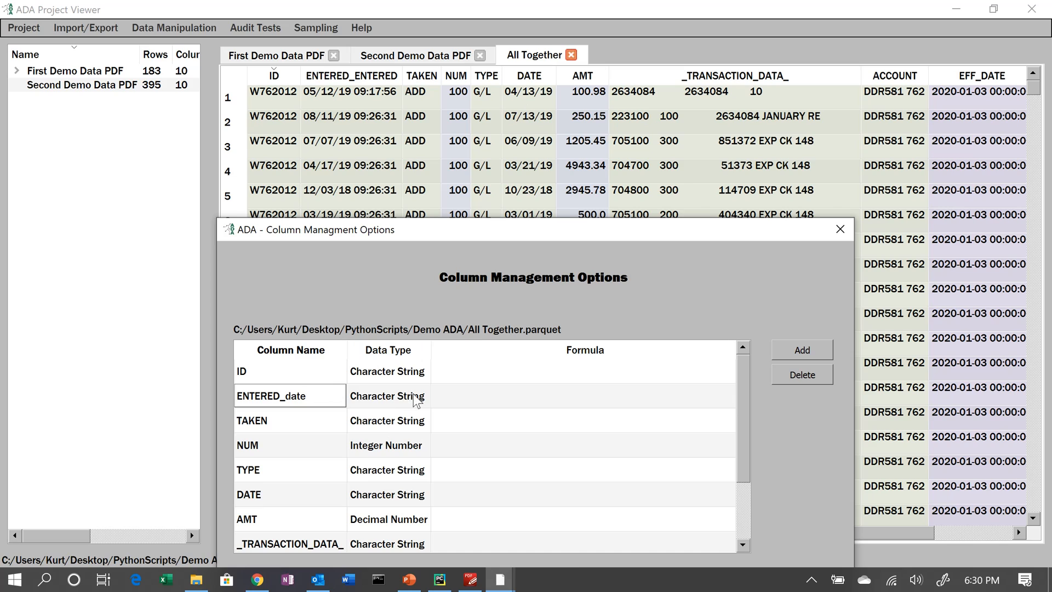
- Set the data type of the ENTERED_DATE and DATE columns to Date/Time and apply the changes
double_click(414, 393)
click(414, 393)
click(393, 453)
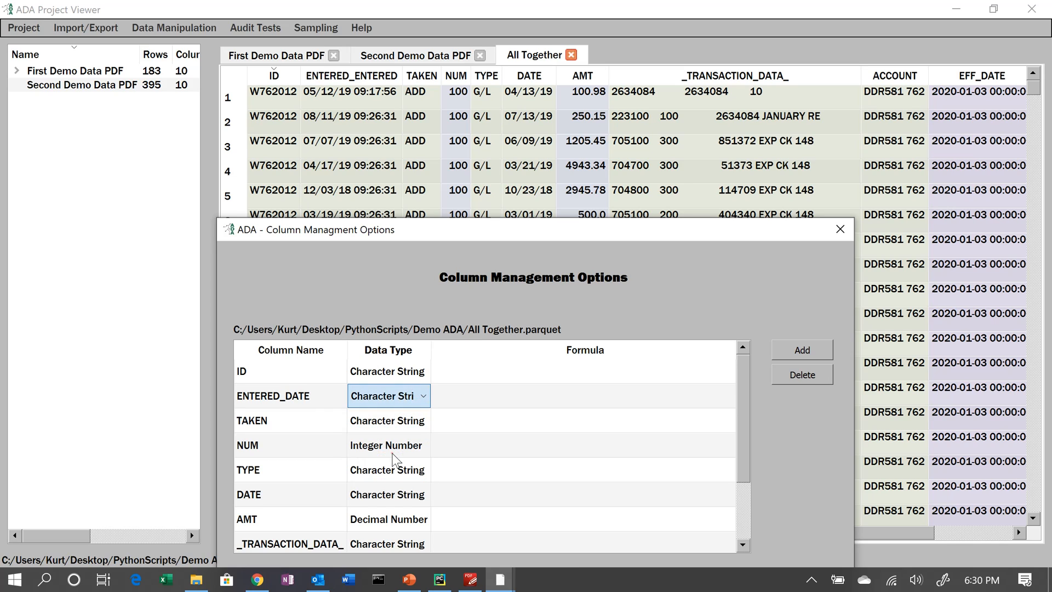
double_click(382, 494)
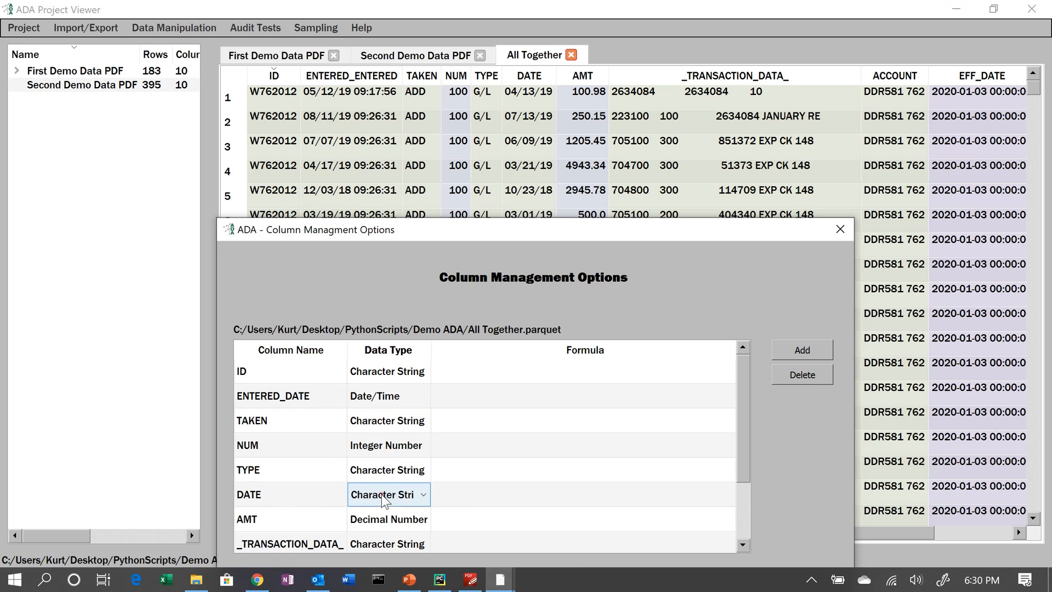
click(382, 494)
click(395, 444)
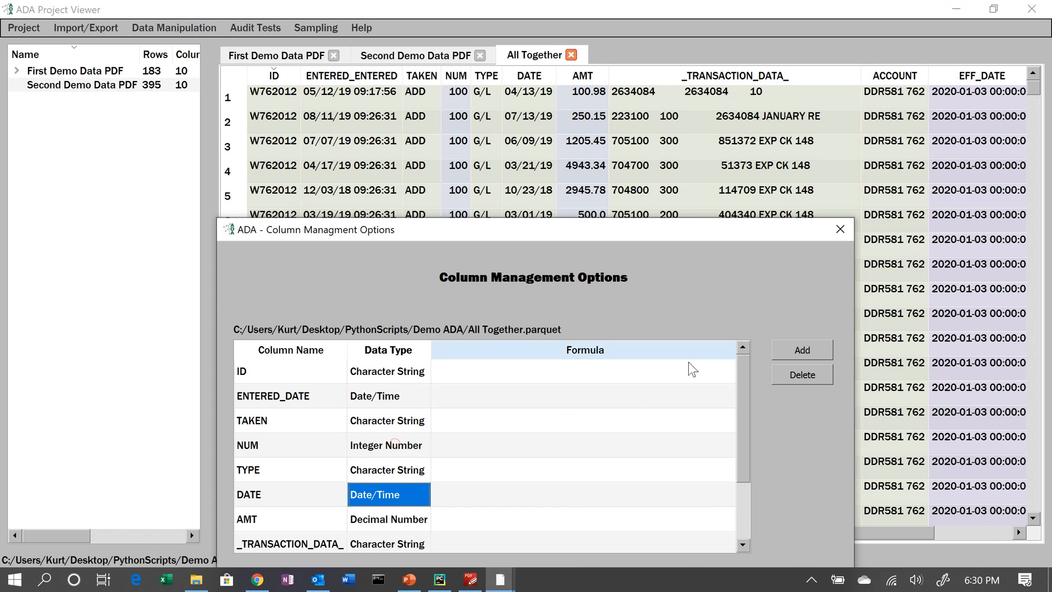
drag(671, 230, 683, 35)
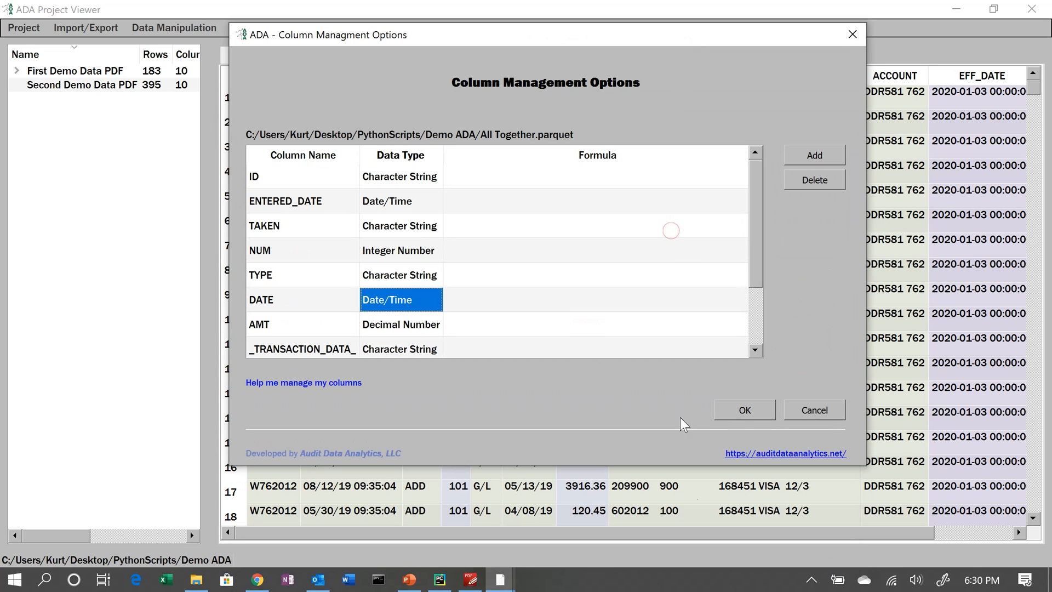
click(743, 409)
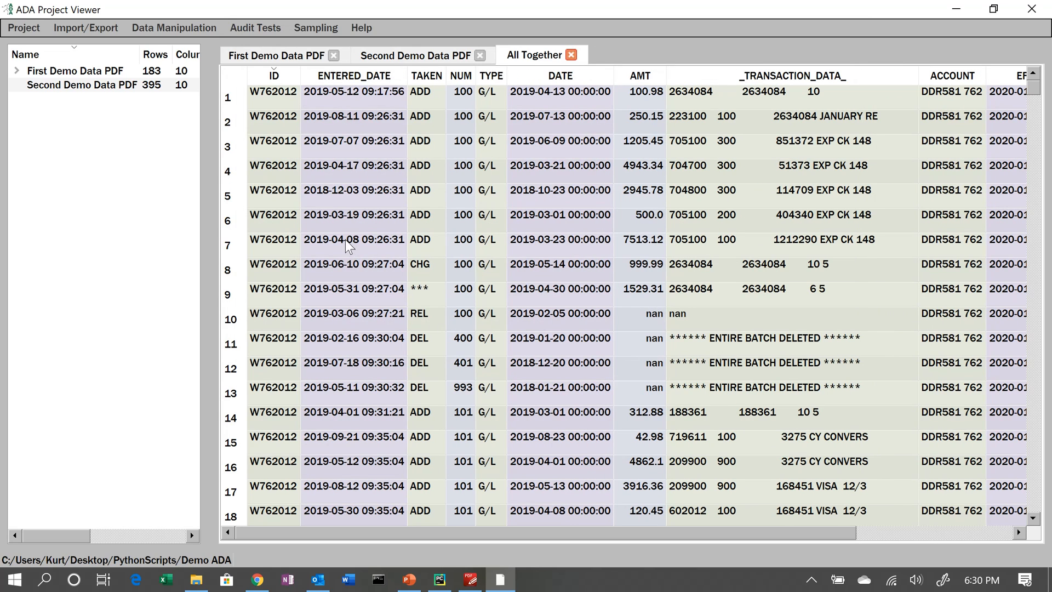
- Start a filter with criteria NETWORKDAYSINTL(DATE, ENTERED_DATE) built in the Criteria Editor and output name Overdue
click(177, 27)
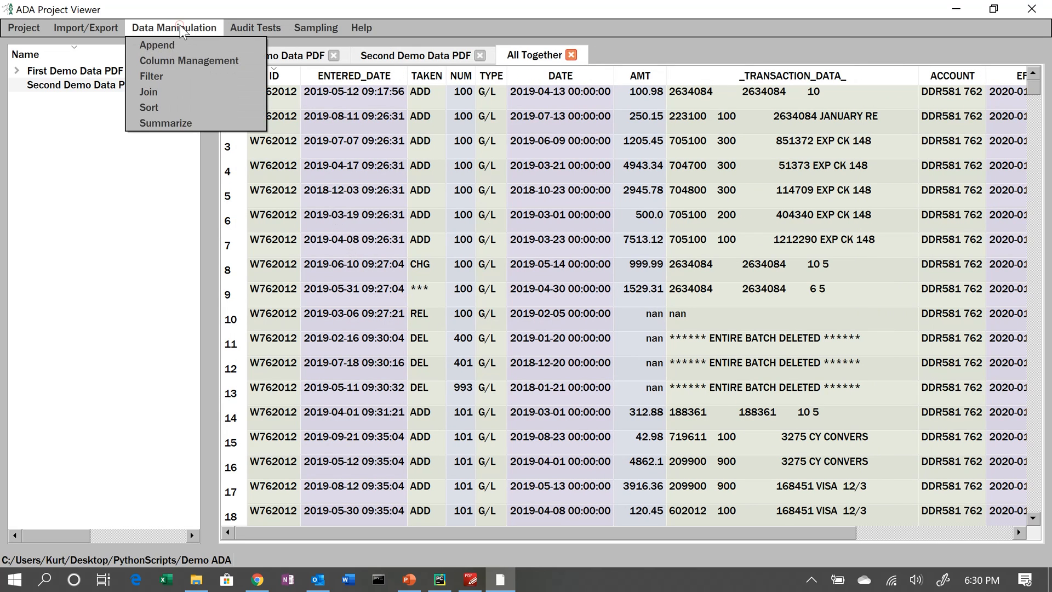
click(145, 75)
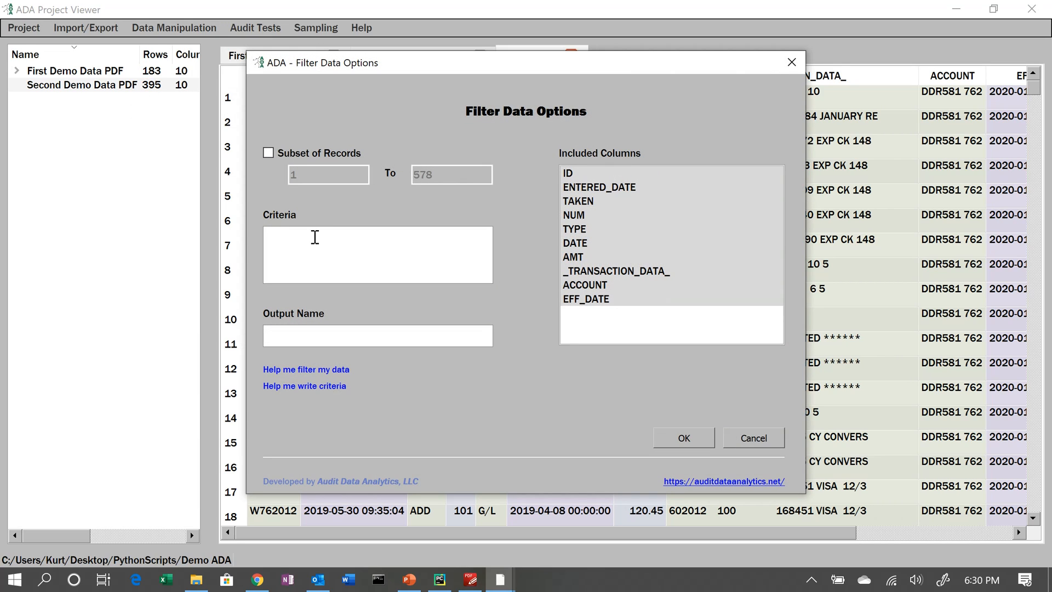
double_click(315, 237)
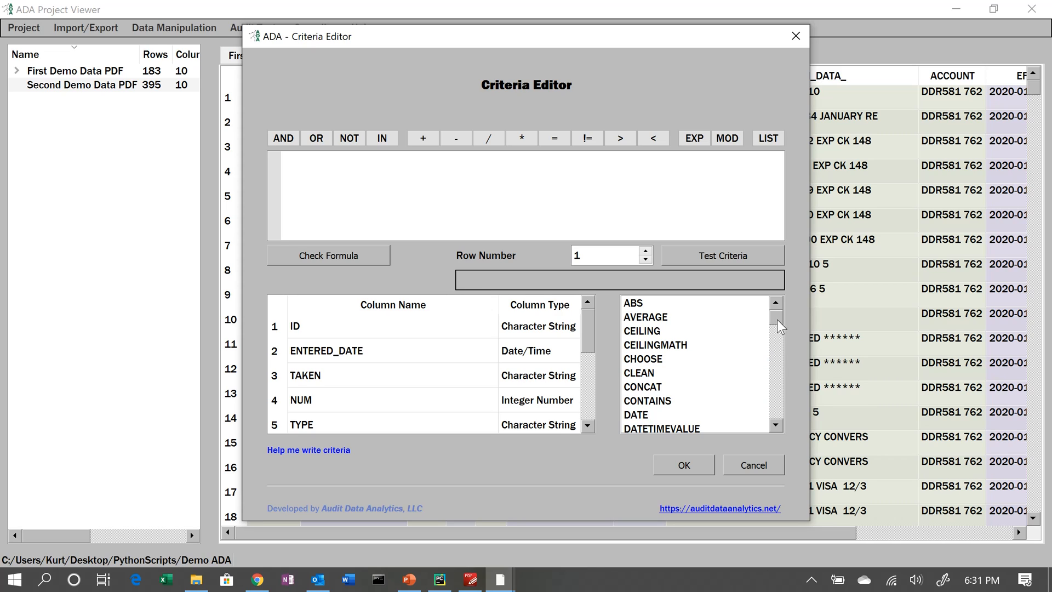
drag(777, 320, 774, 374)
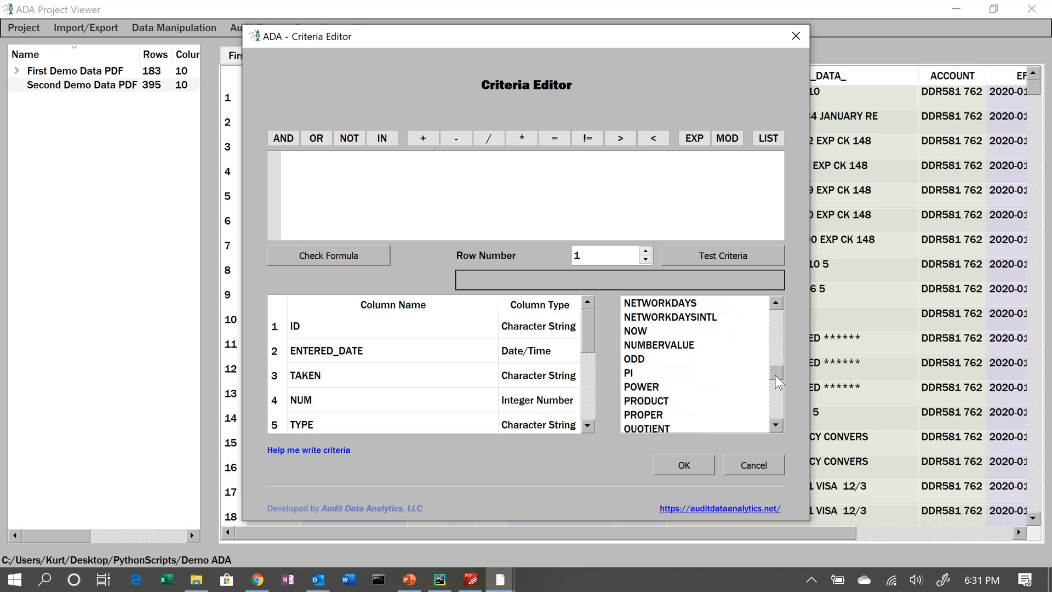
double_click(695, 321)
scroll(381, 392, down, 2)
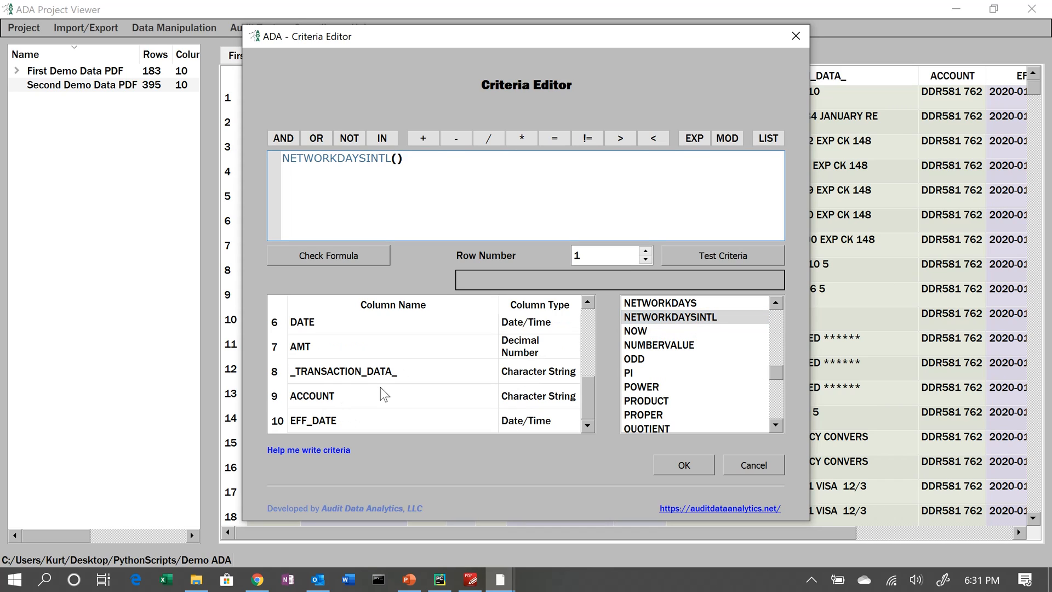
double_click(362, 322)
scroll(375, 341, up, 2)
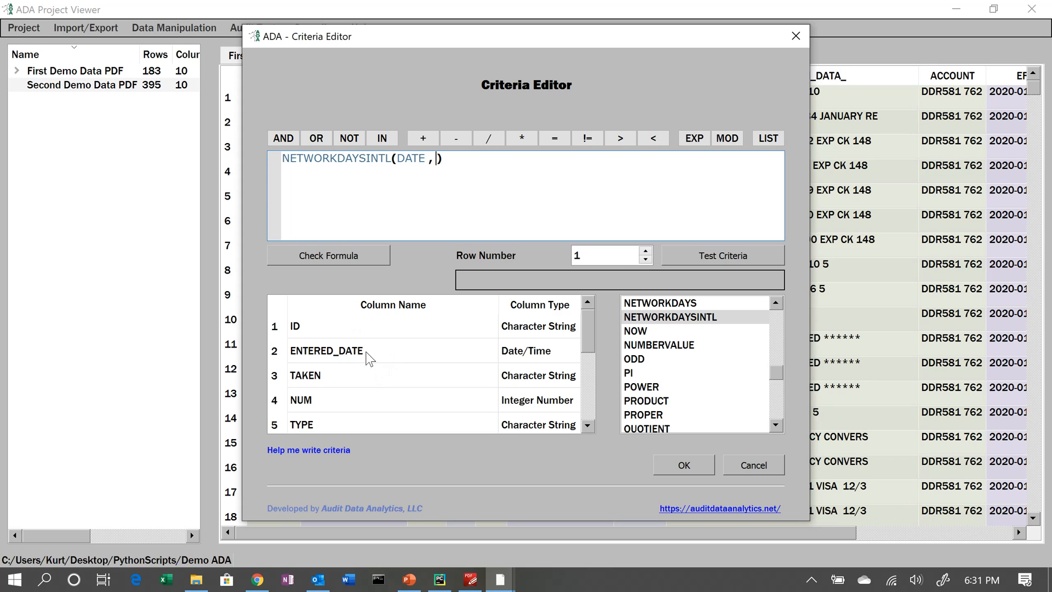
double_click(366, 353)
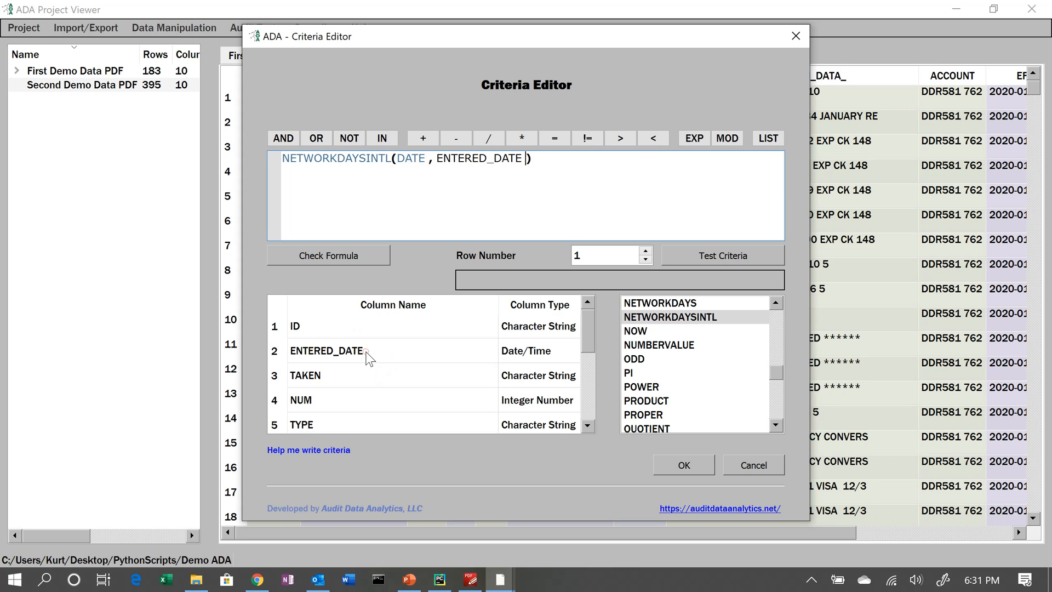
click(665, 466)
click(388, 331)
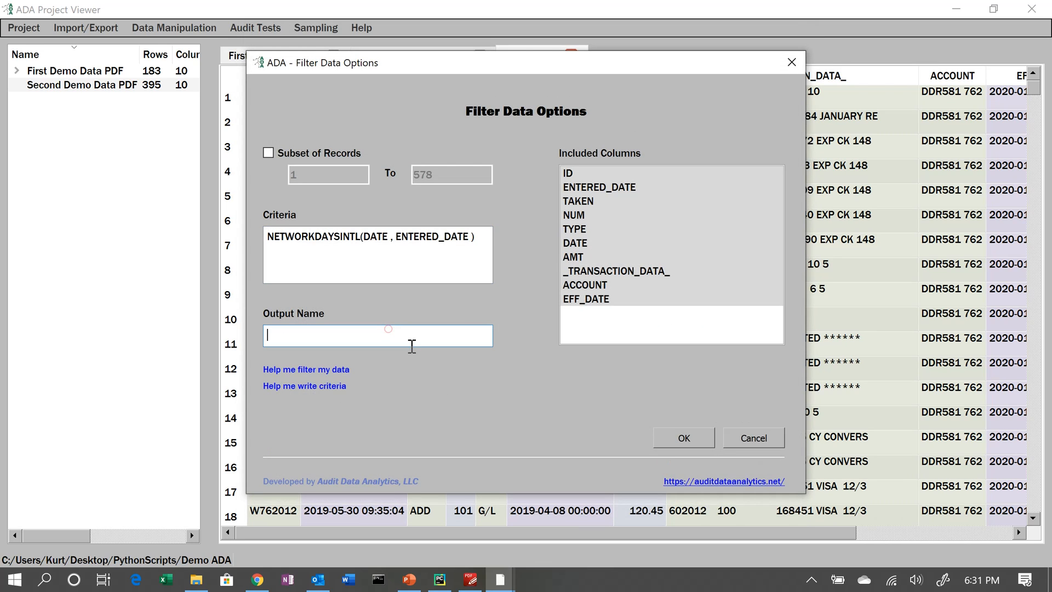
text(Overdue)
- Extend the criteria to NETWORKDAYSINTL(DATE, ENTERED_DATE) > 120 and run the filter
click(481, 236)
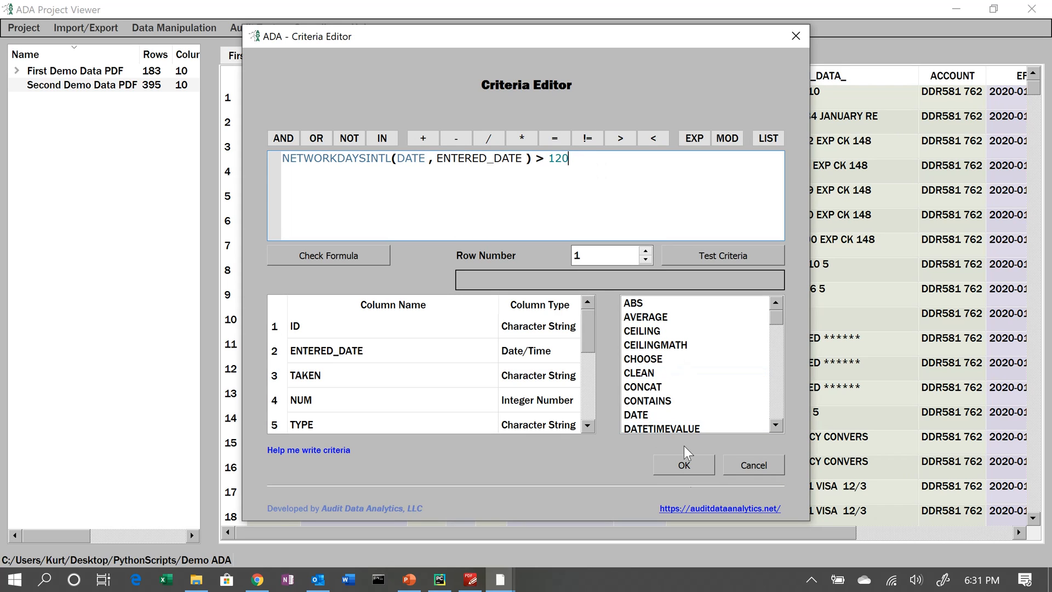
click(675, 468)
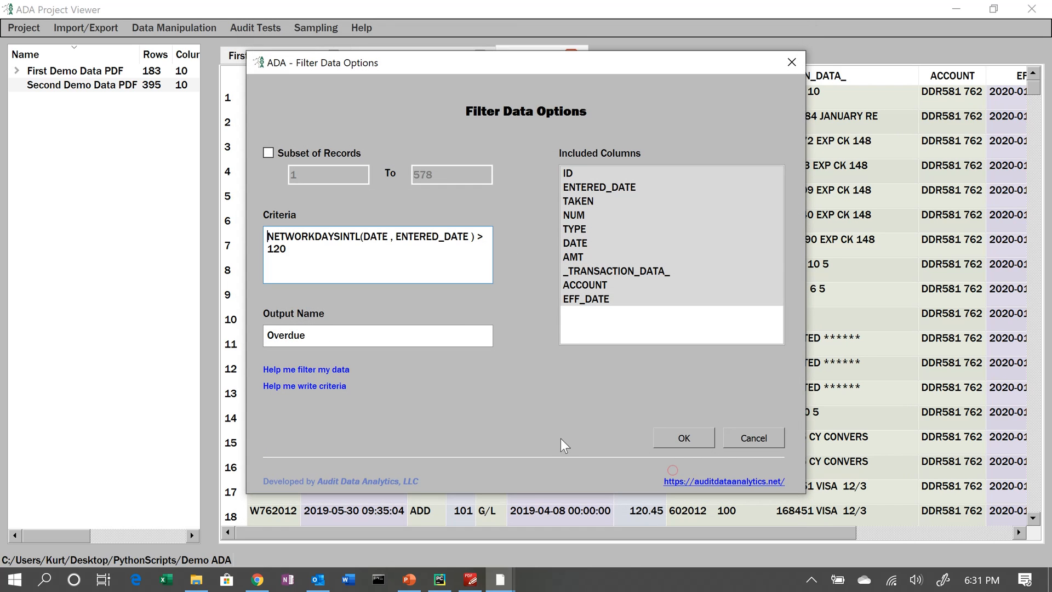
click(702, 442)
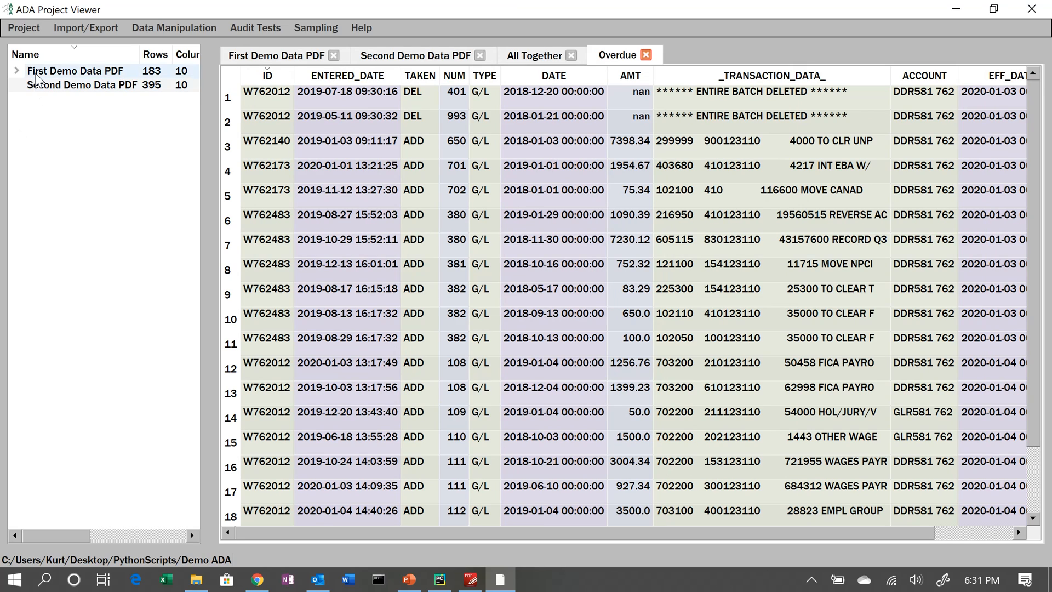
- Reopen the Overdue filter from the project tree and change the criteria threshold to 200
double_click(36, 76)
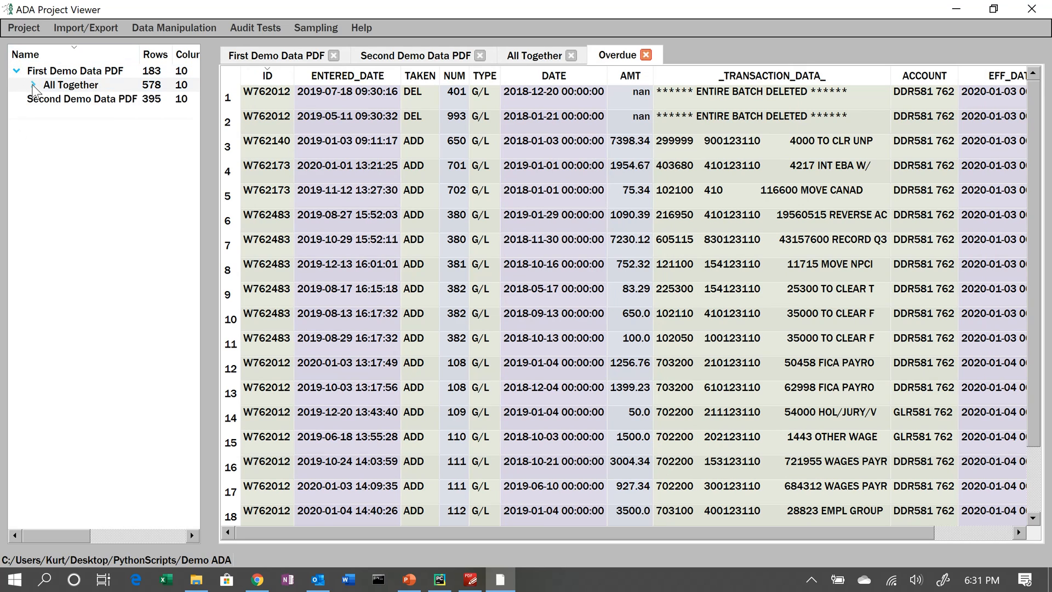
click(33, 85)
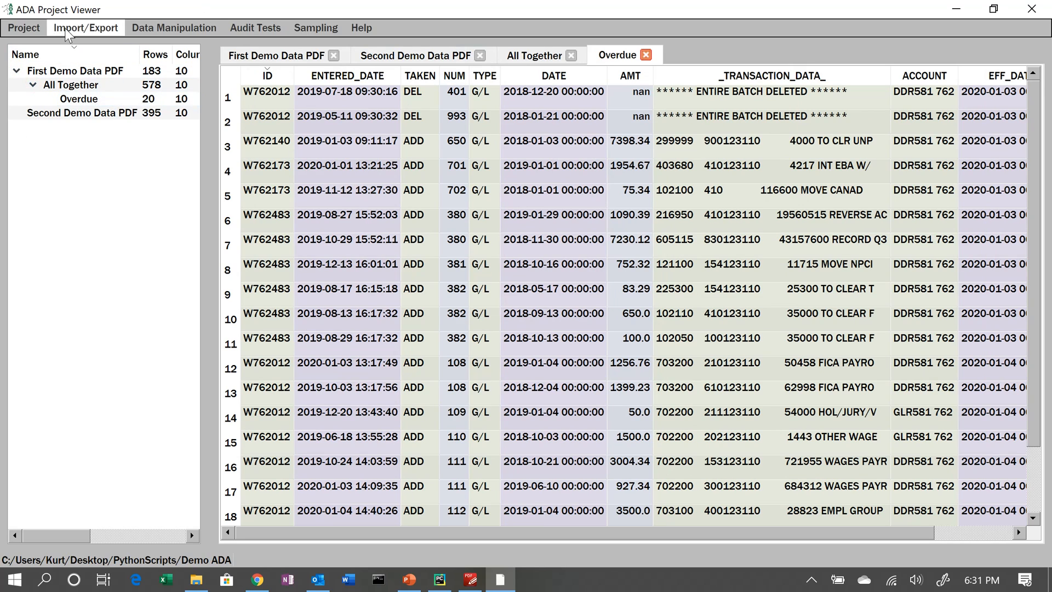
click(31, 23)
click(21, 60)
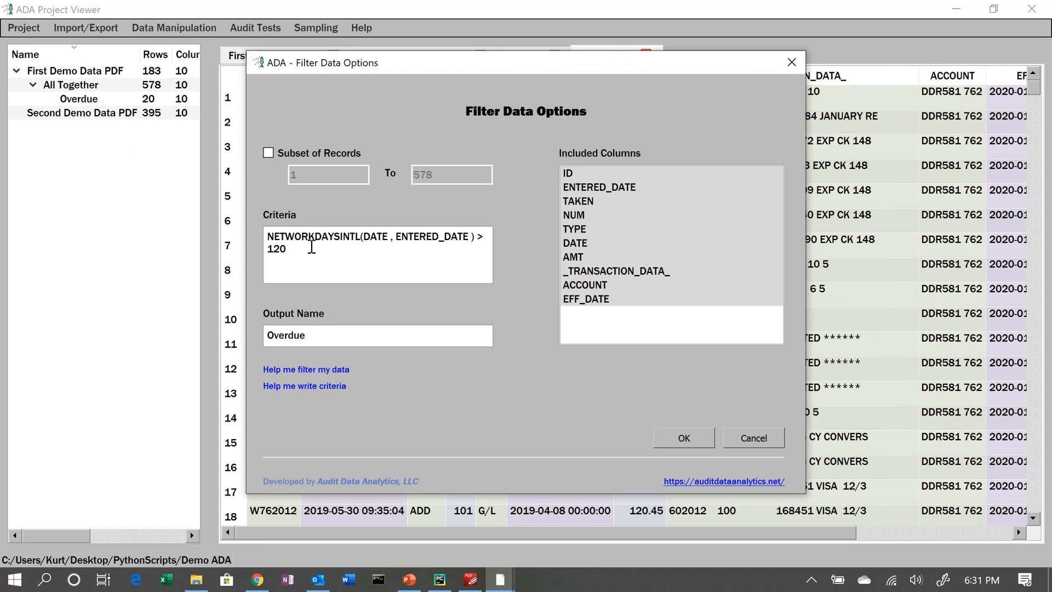
double_click(305, 247)
text(200)
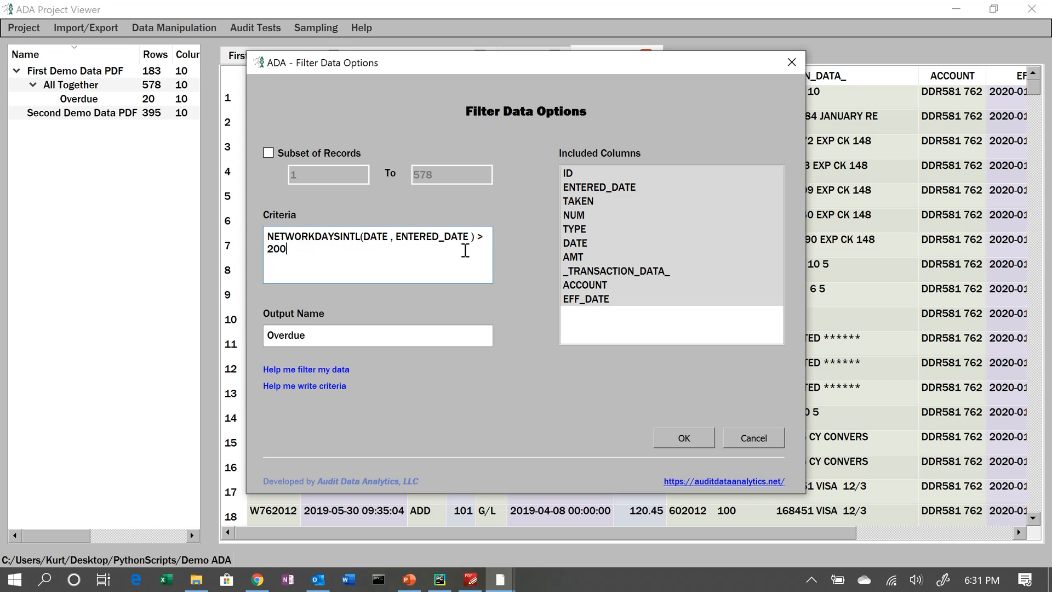
click(680, 444)
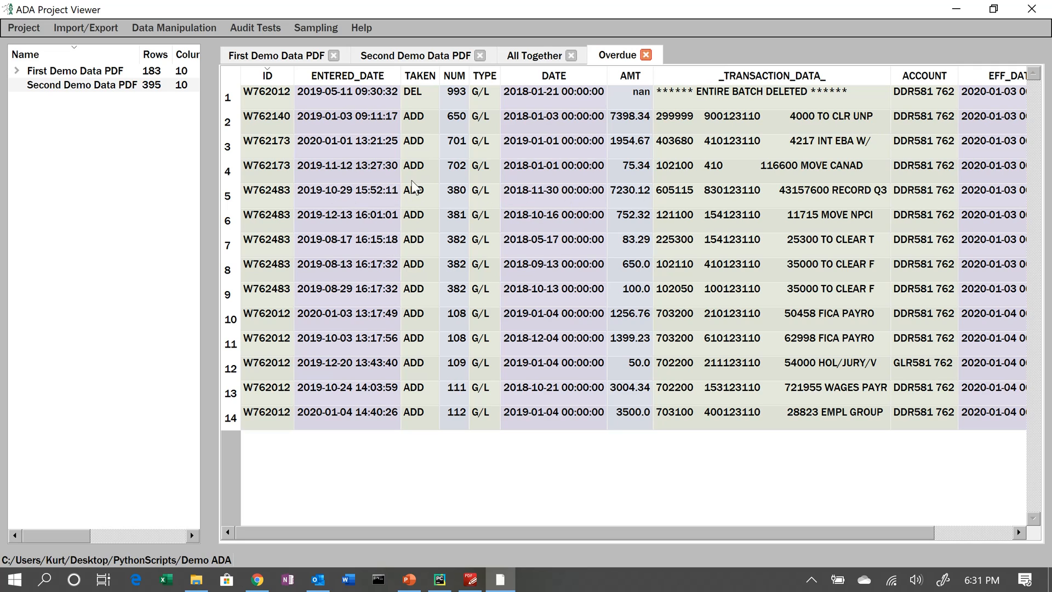
- Switch to the First Demo Data PDF table
click(182, 31)
mouse_move(255, 28)
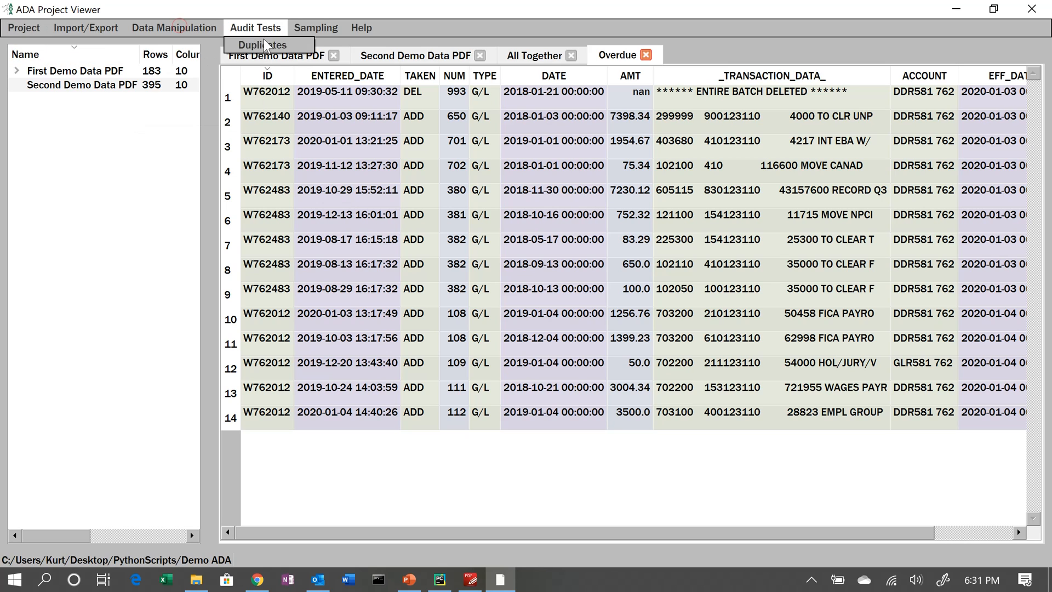
click(292, 62)
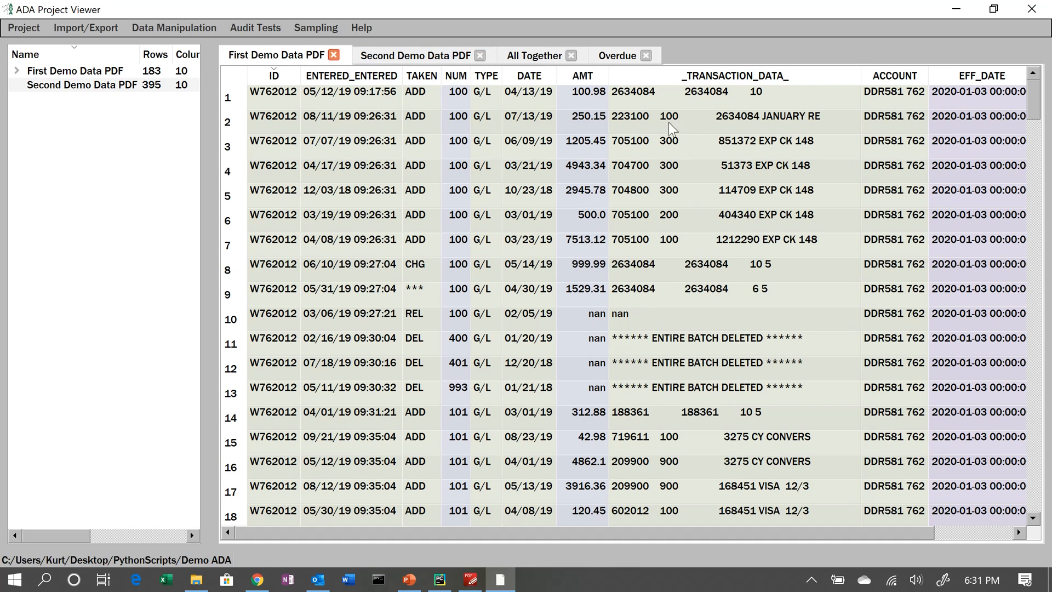
- Start a Join with Second Demo Data PDF.parquet chosen as the right side data file
click(178, 29)
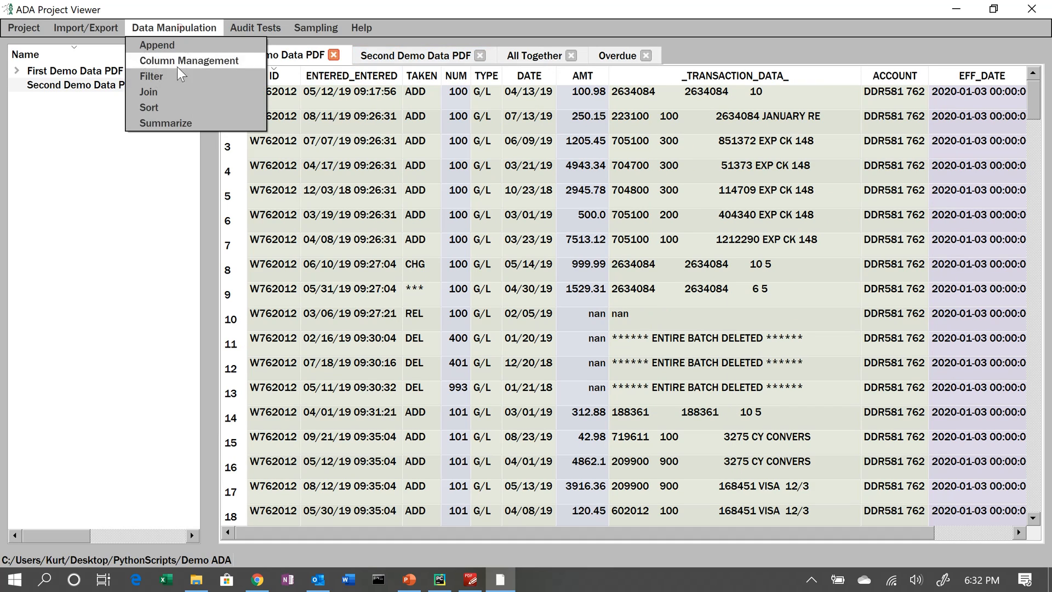
click(174, 92)
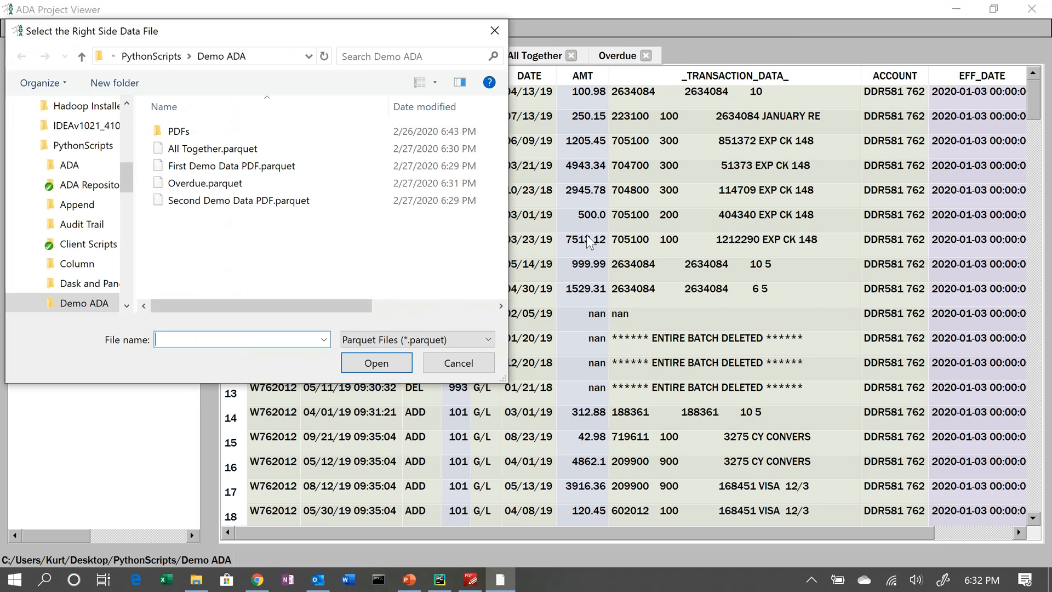
click(259, 206)
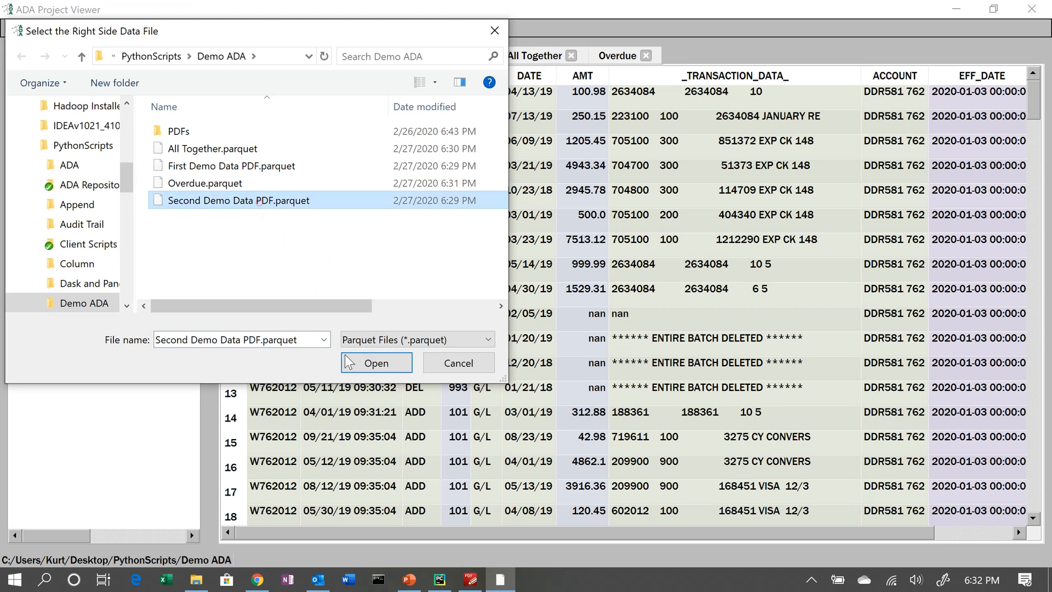
click(354, 366)
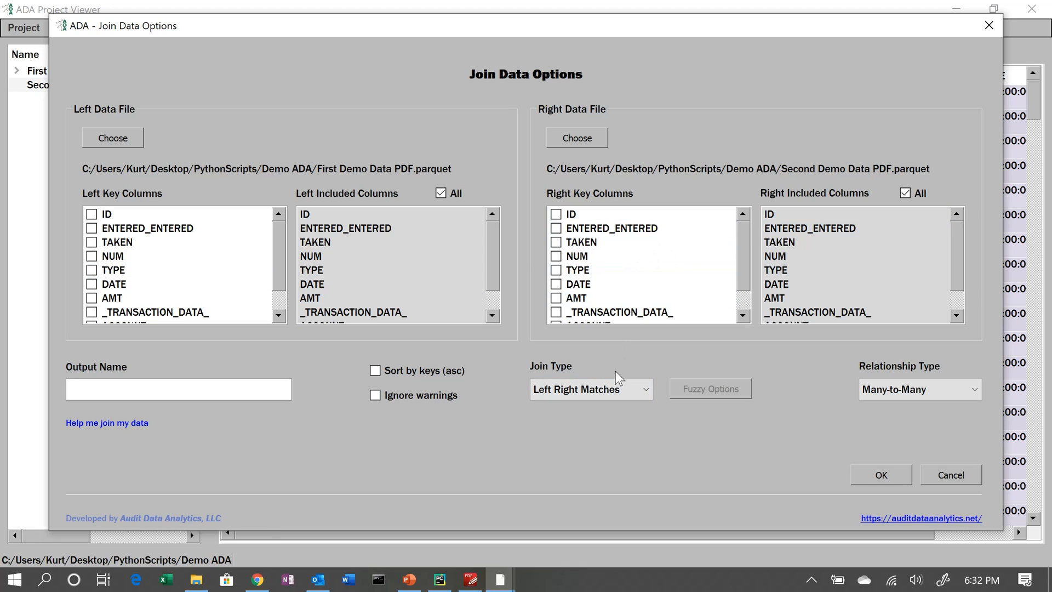
- Set the join type to Fuzzy Join
click(897, 389)
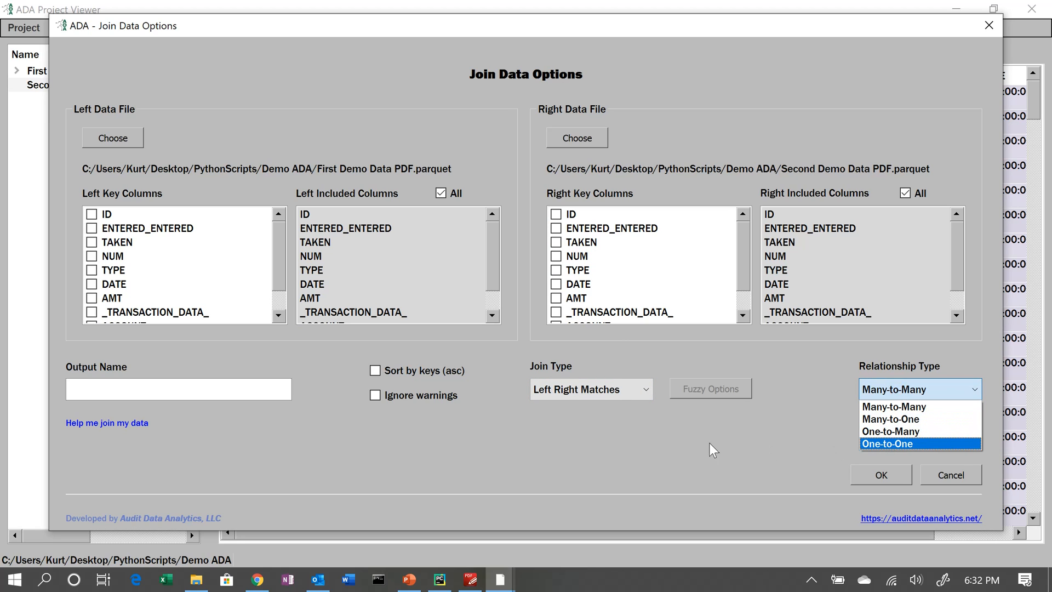
click(623, 389)
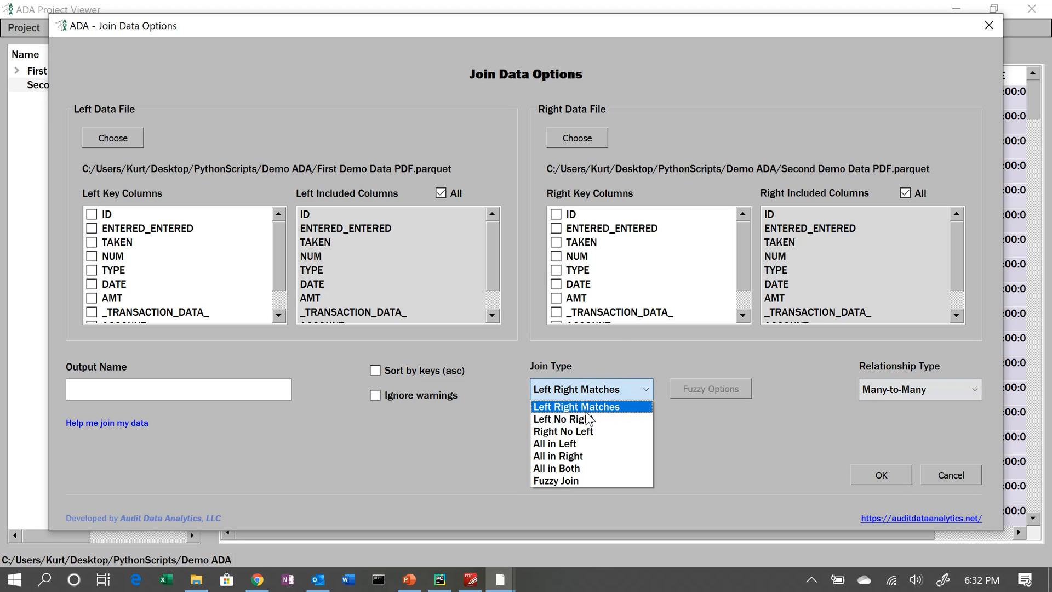
click(581, 481)
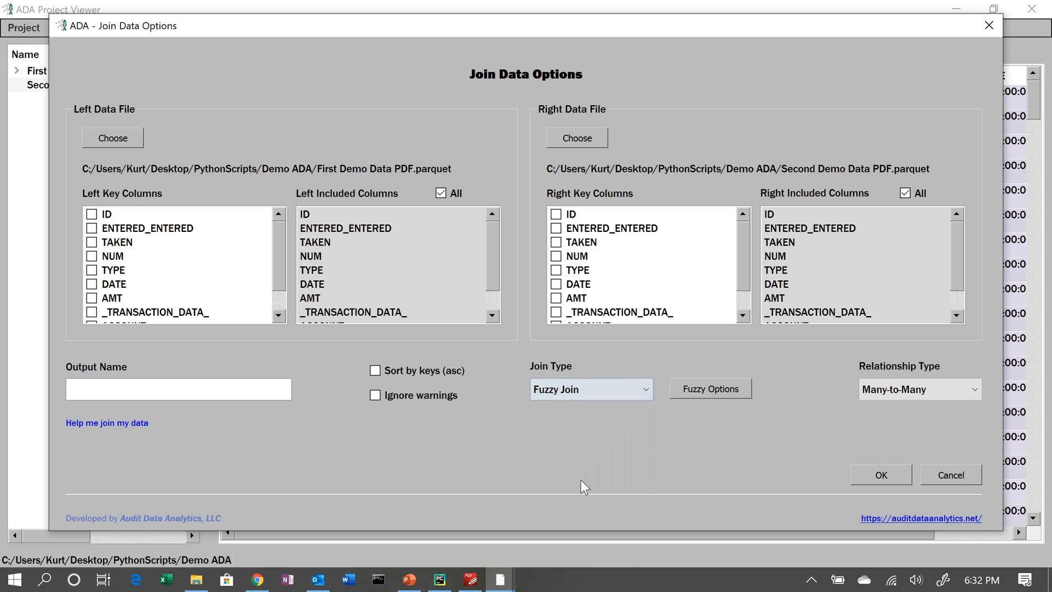
- Set the fuzzy join options to match _TRANSACTION_DATA_ on both sides with a threshold of .9
click(712, 391)
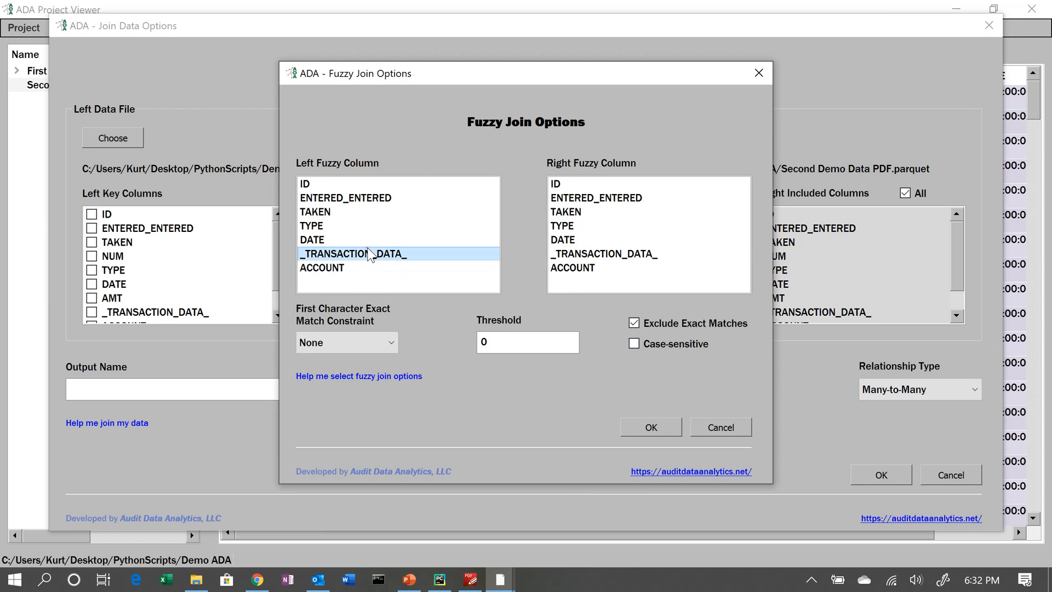
click(581, 256)
drag(535, 344, 381, 343)
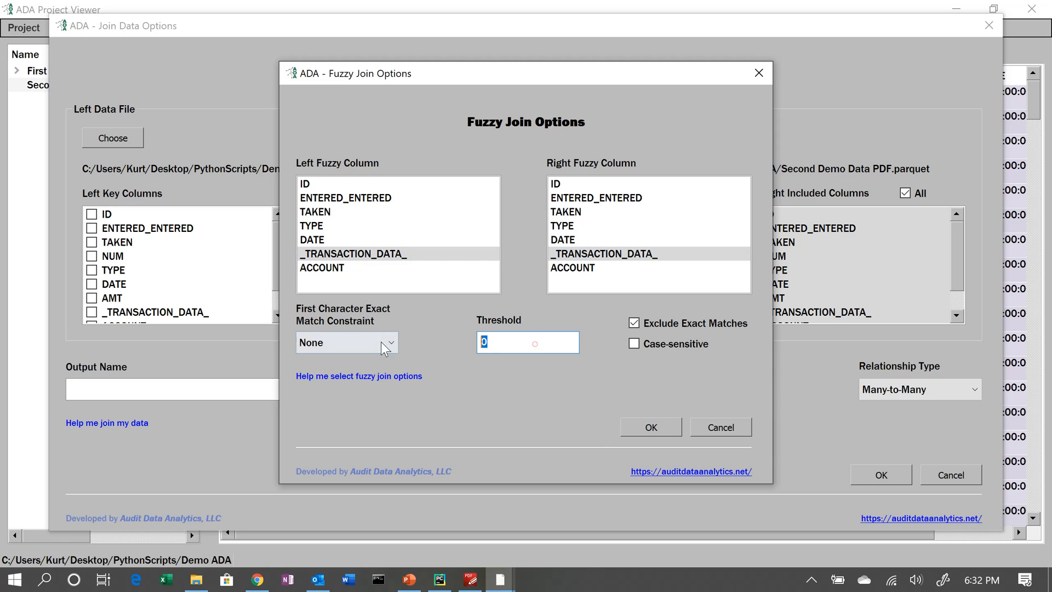
text(.9)
click(650, 430)
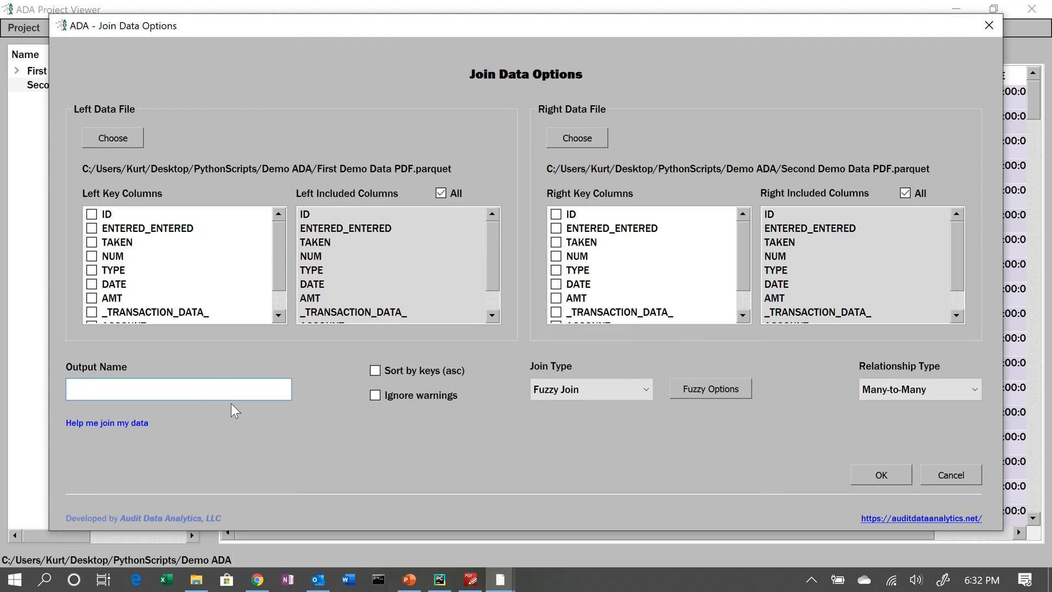
- Name the join output Fuzzy Join and run it
text(Fuzzy Join)
click(870, 475)
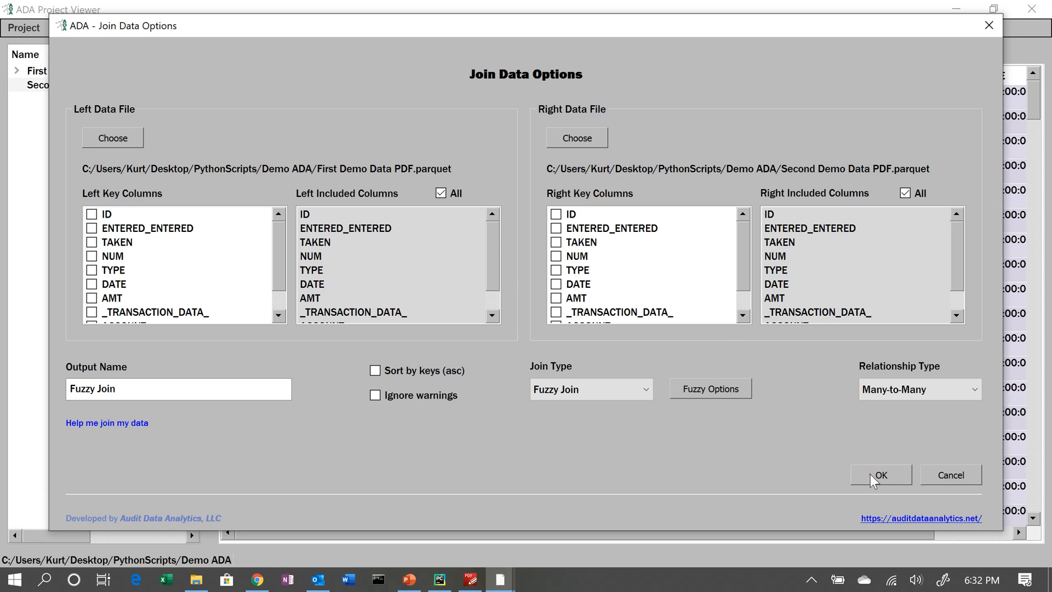
click(629, 311)
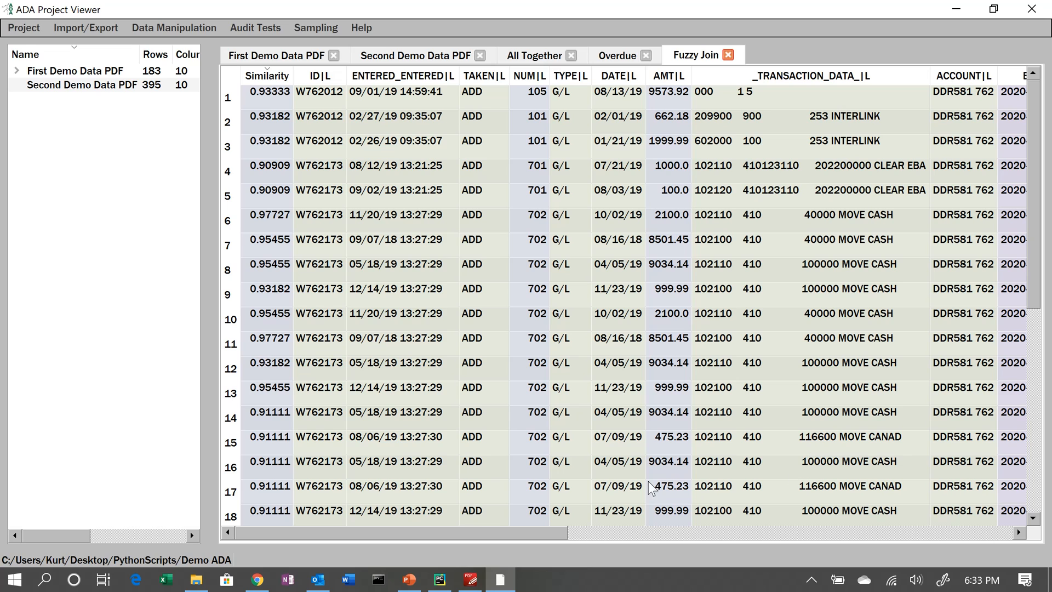
- Scroll across the Fuzzy Join result to examine the left and right columns
drag(545, 533, 918, 539)
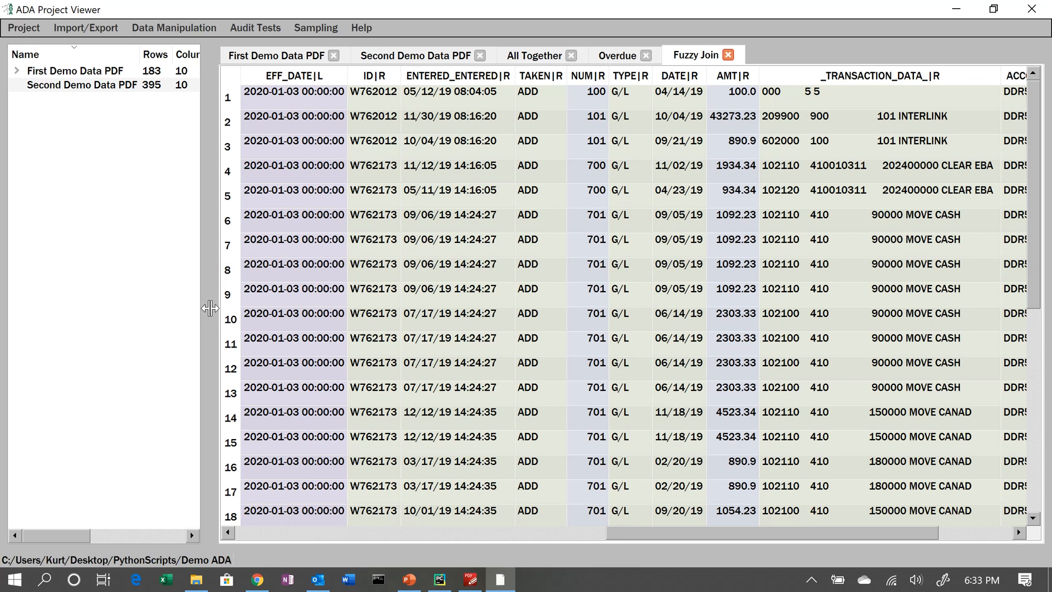
drag(210, 307, 87, 311)
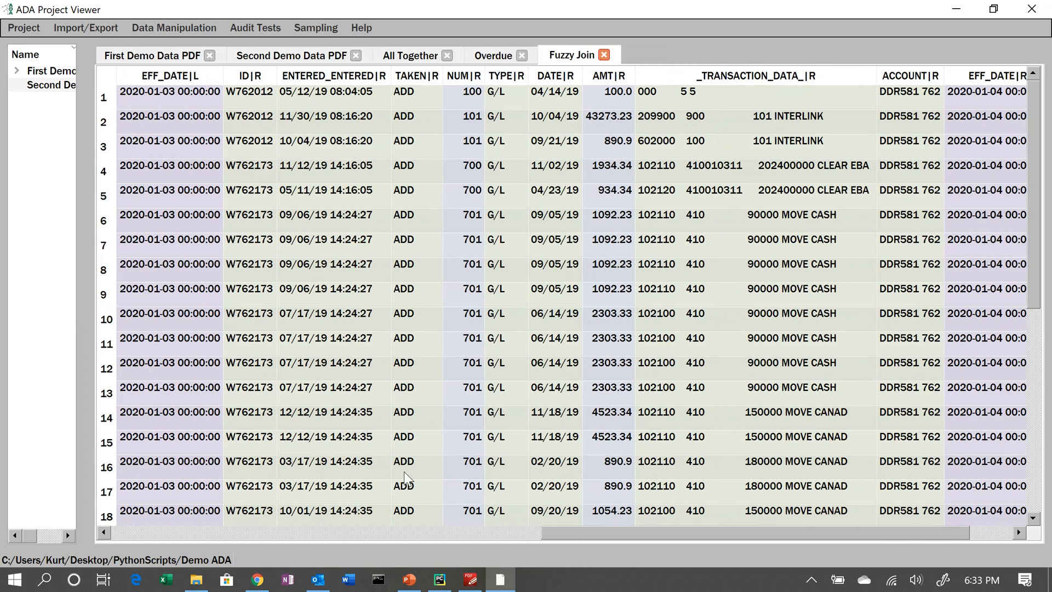
drag(647, 542, 556, 544)
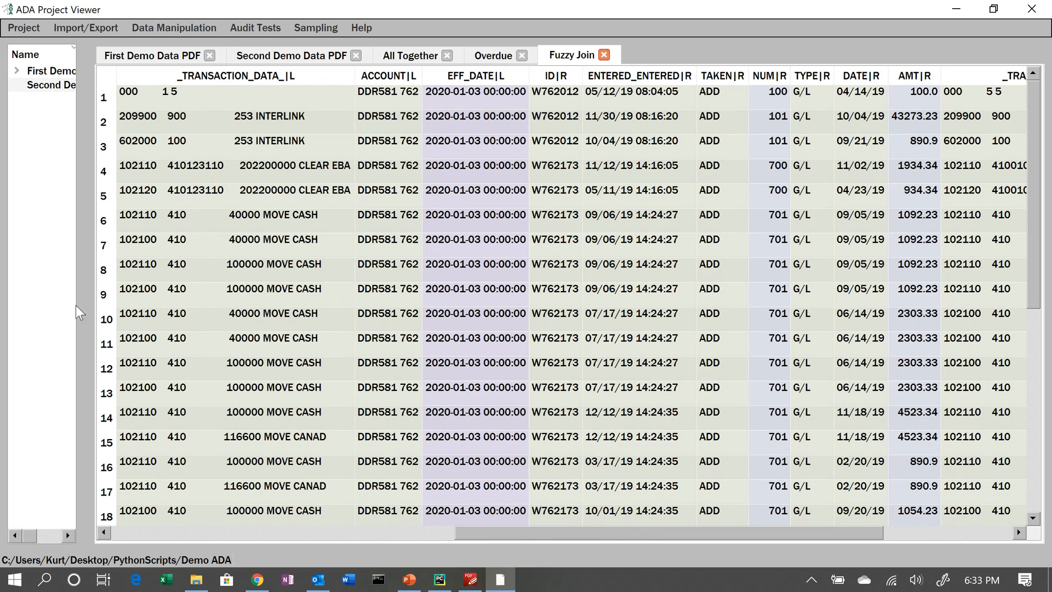
drag(85, 329, 211, 296)
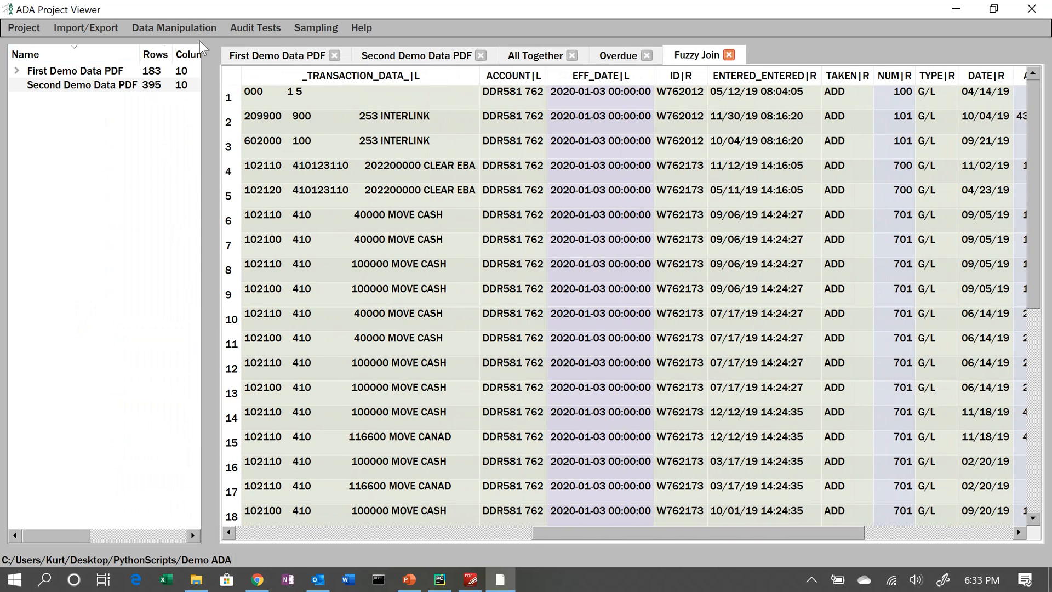
click(524, 55)
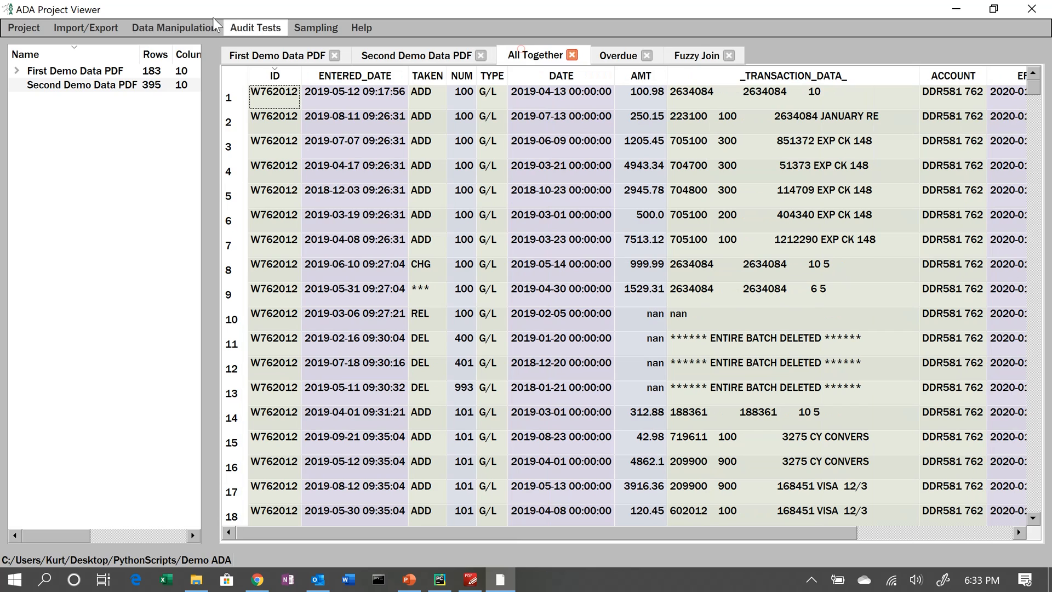
click(173, 27)
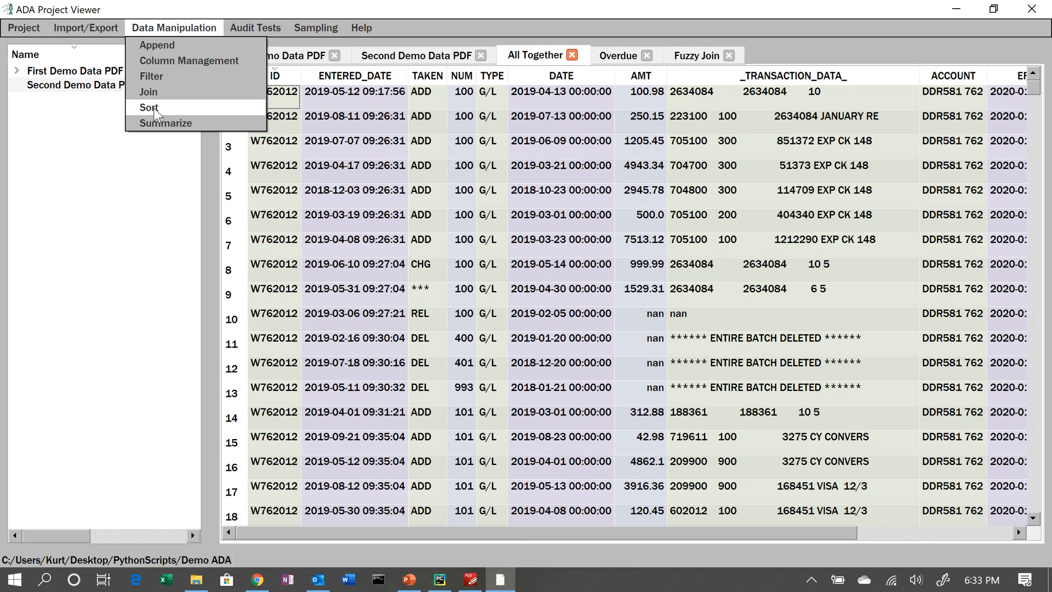
click(155, 109)
click(667, 179)
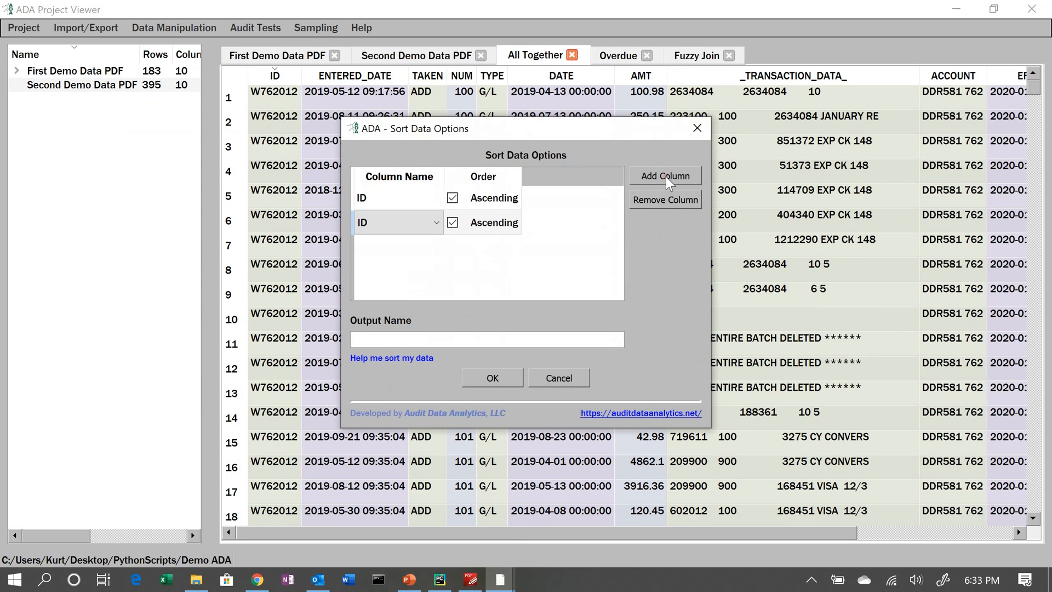
click(523, 181)
click(453, 223)
click(452, 223)
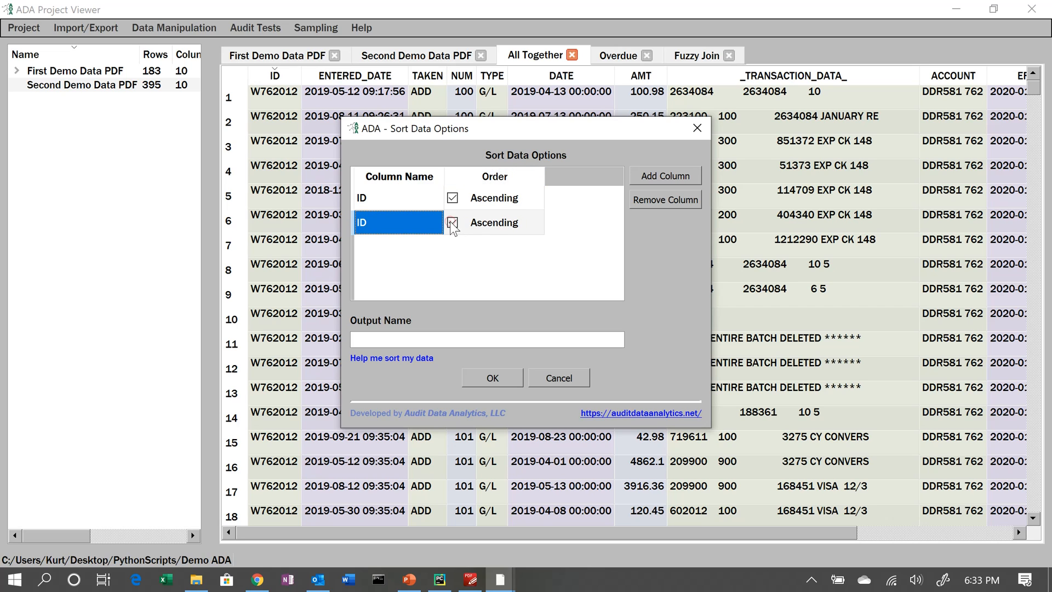
click(564, 379)
click(174, 28)
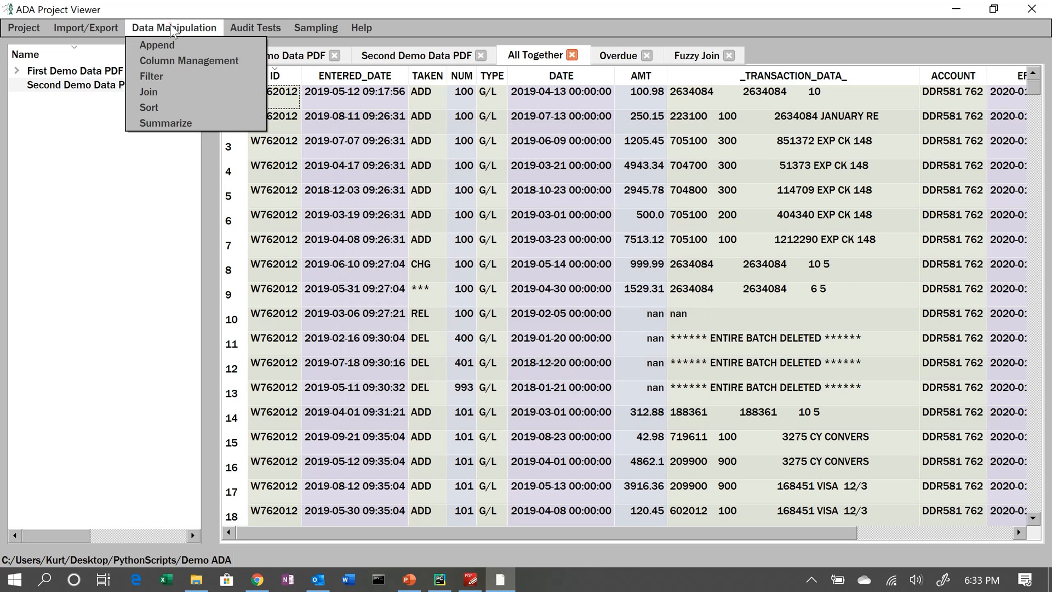
click(166, 124)
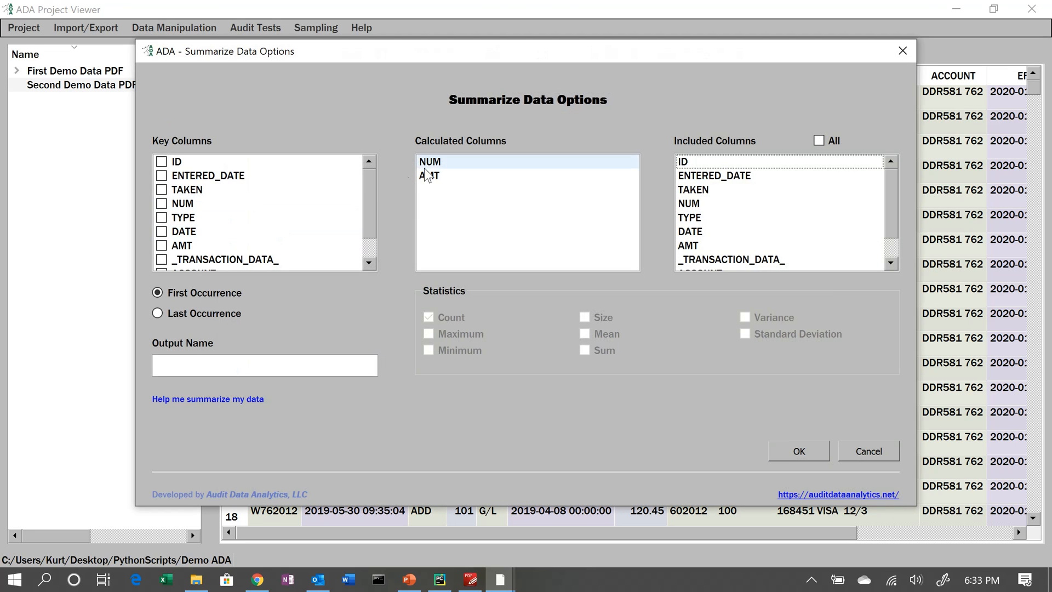
click(428, 175)
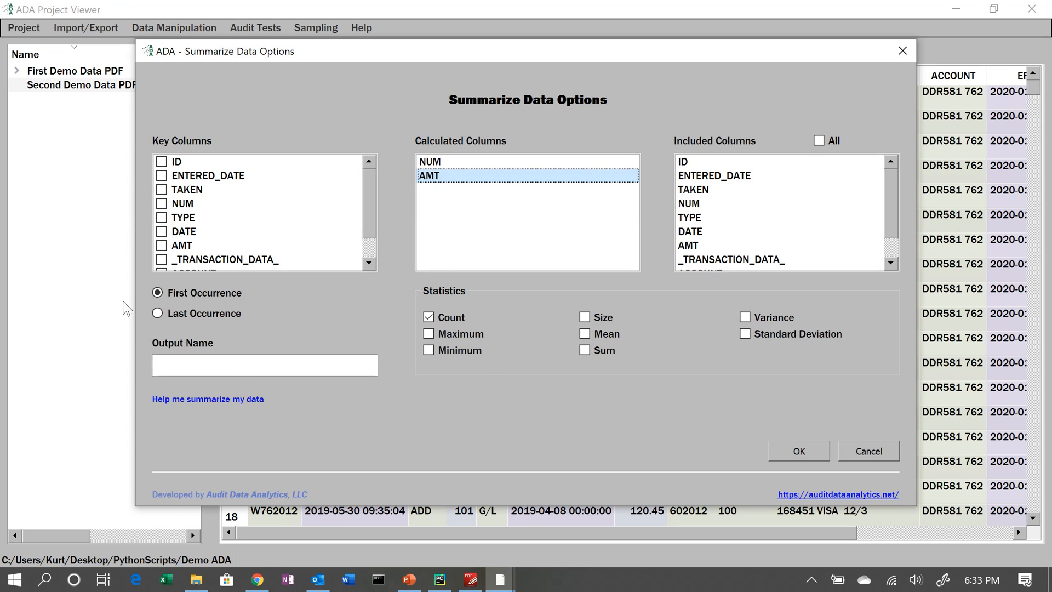
click(162, 231)
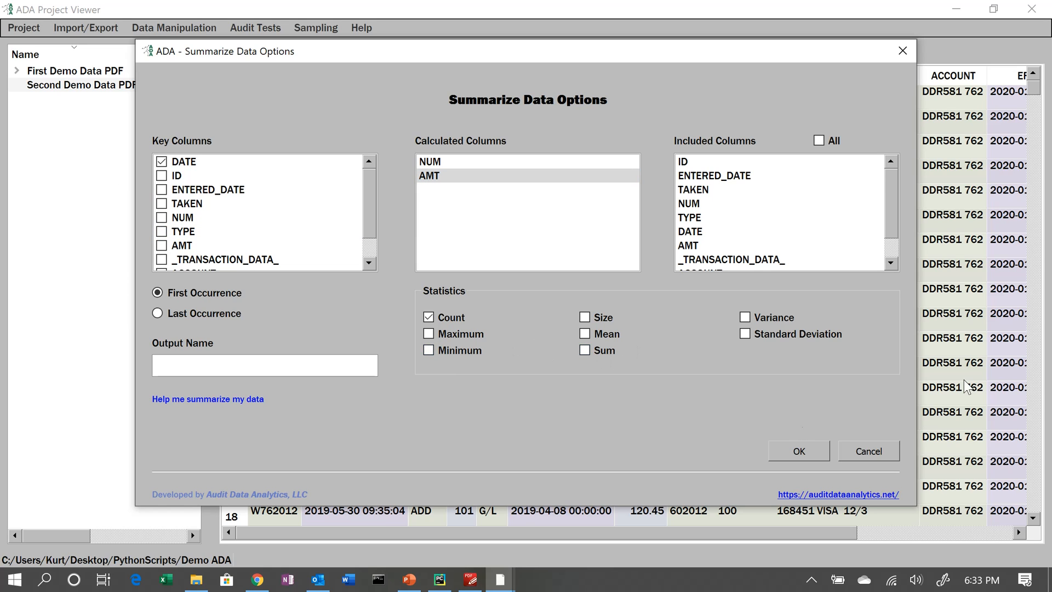
click(876, 452)
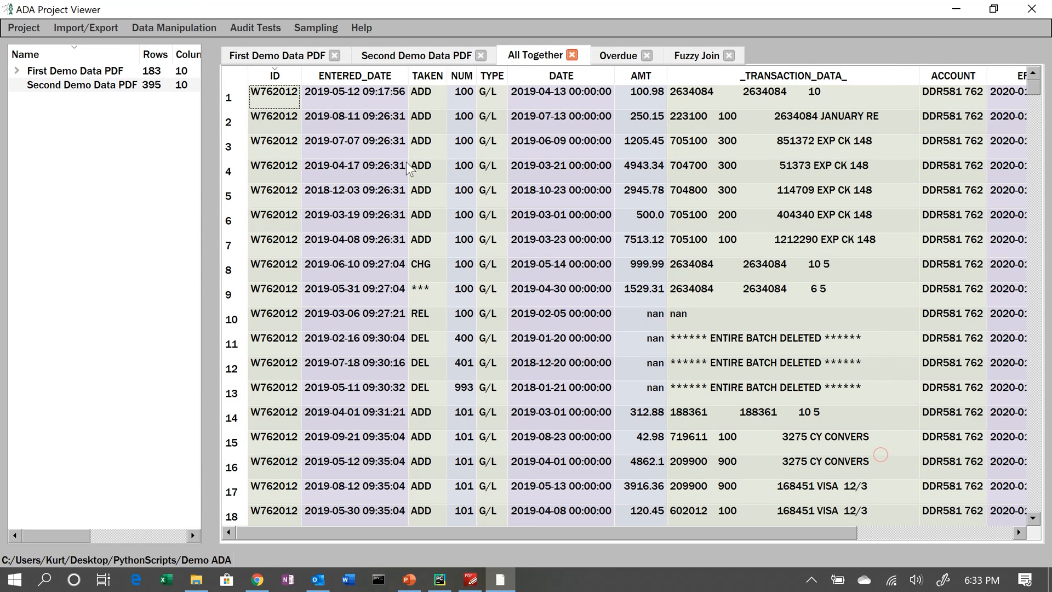
- Open duplicate detection options and set the duplicate type to Fuzzy Duplicates, dismissing the character-column notice
click(247, 27)
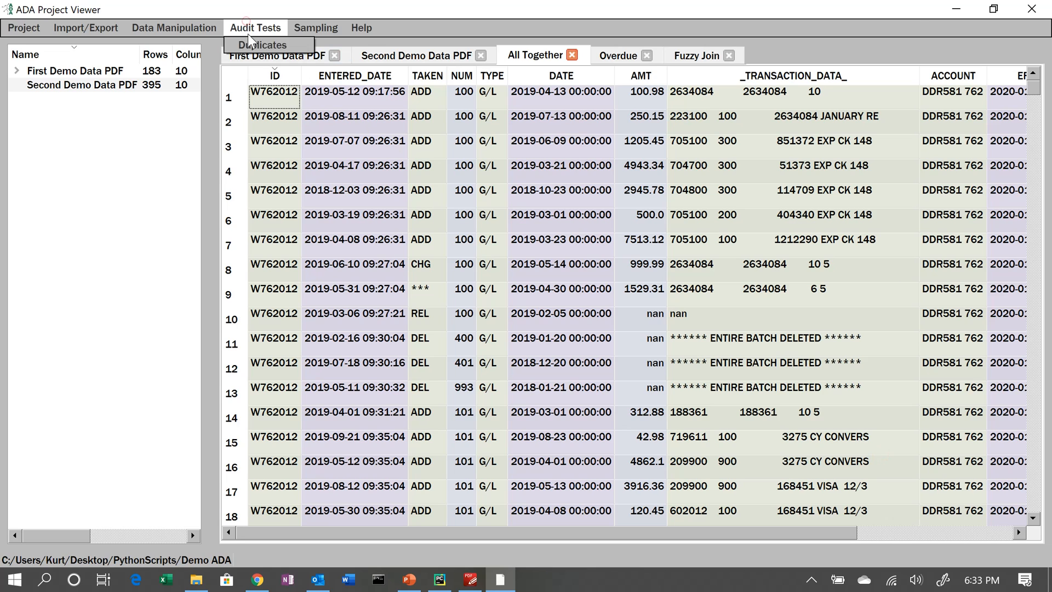
click(249, 45)
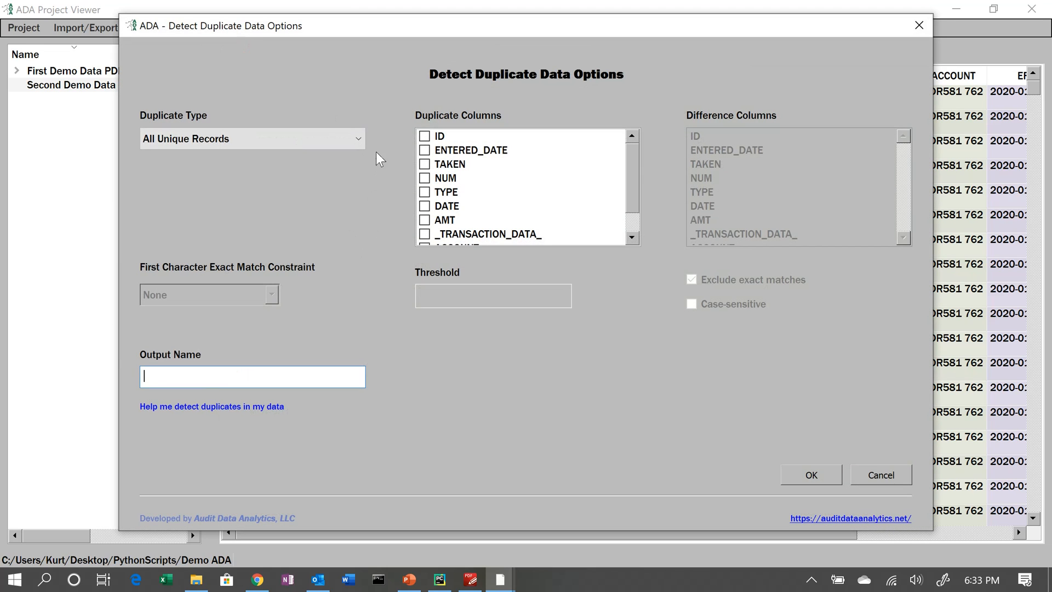
click(357, 138)
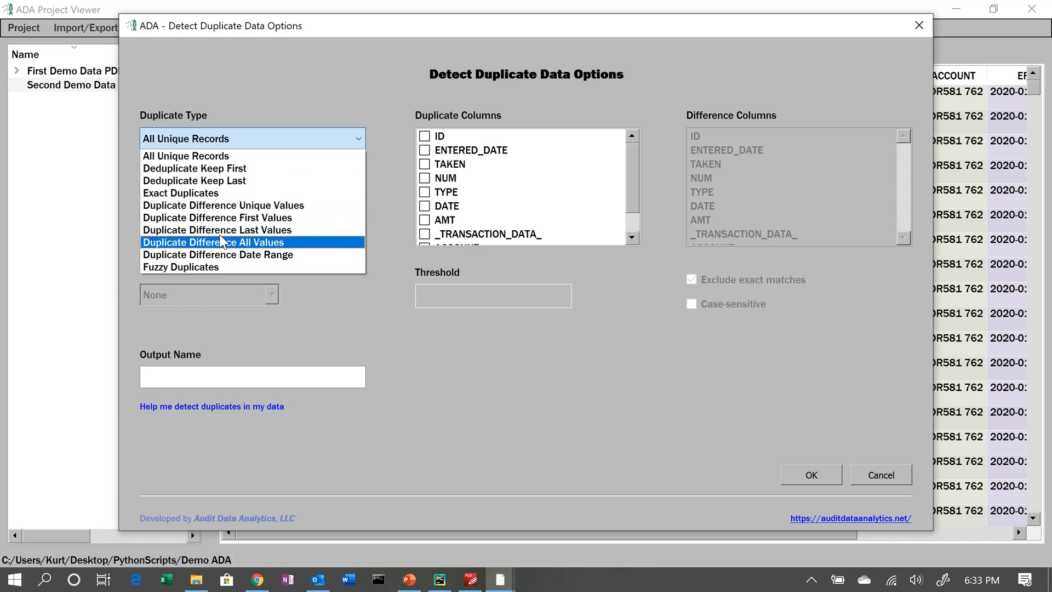
click(185, 218)
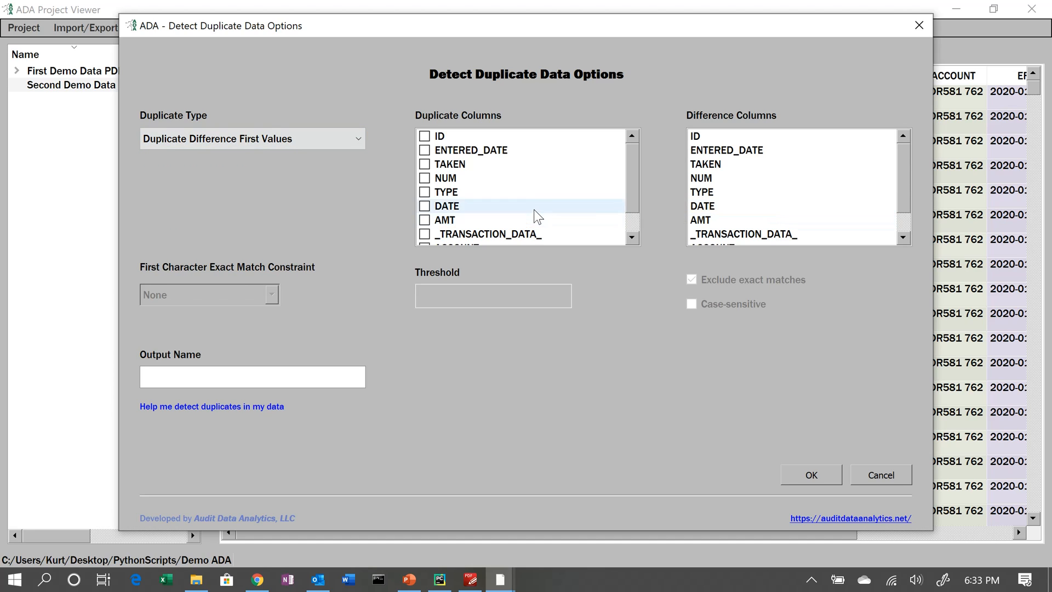
click(356, 137)
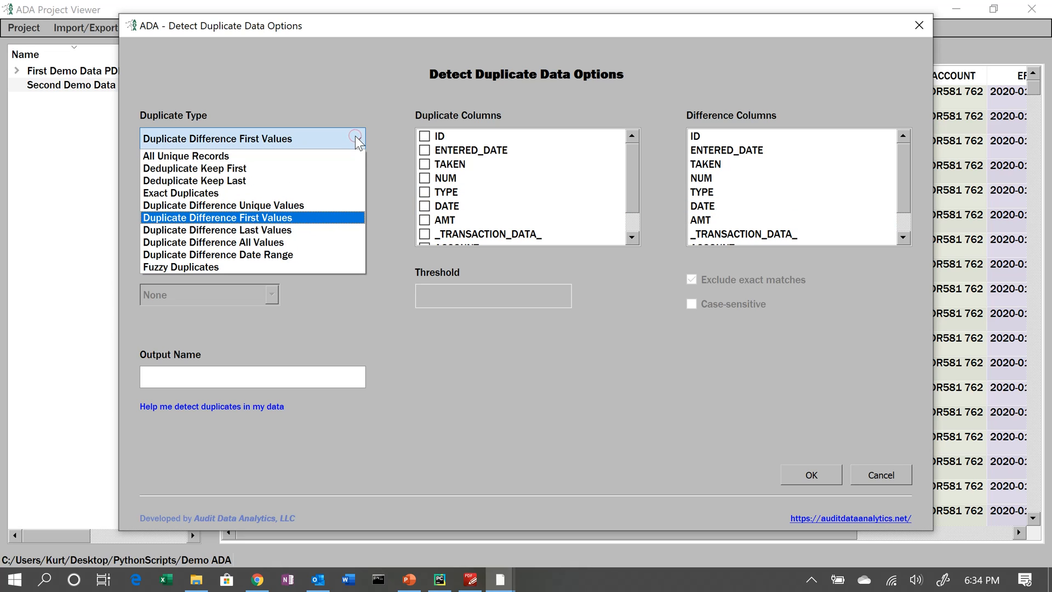
click(224, 266)
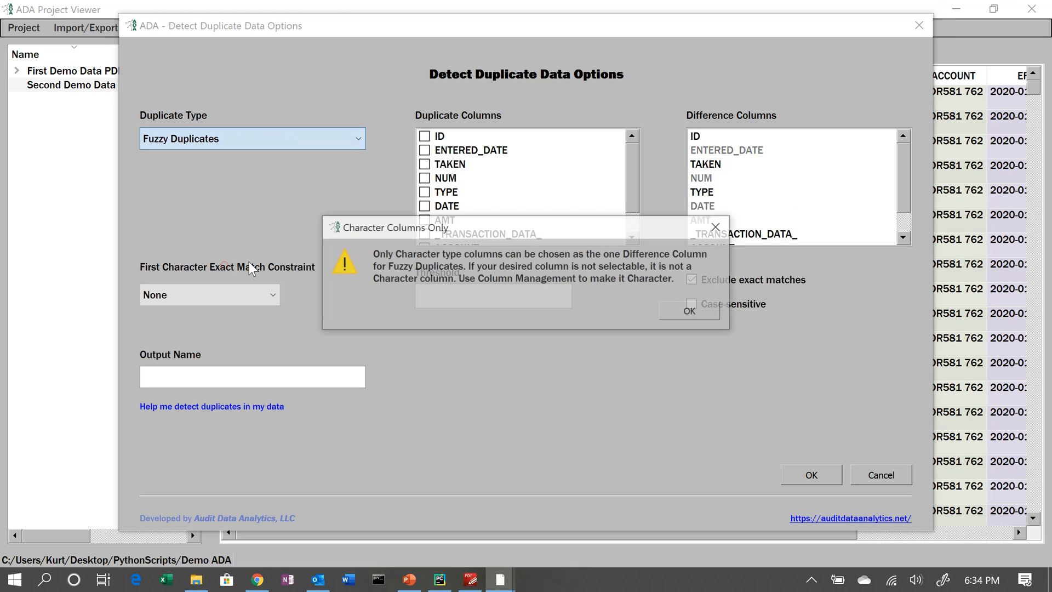
click(694, 314)
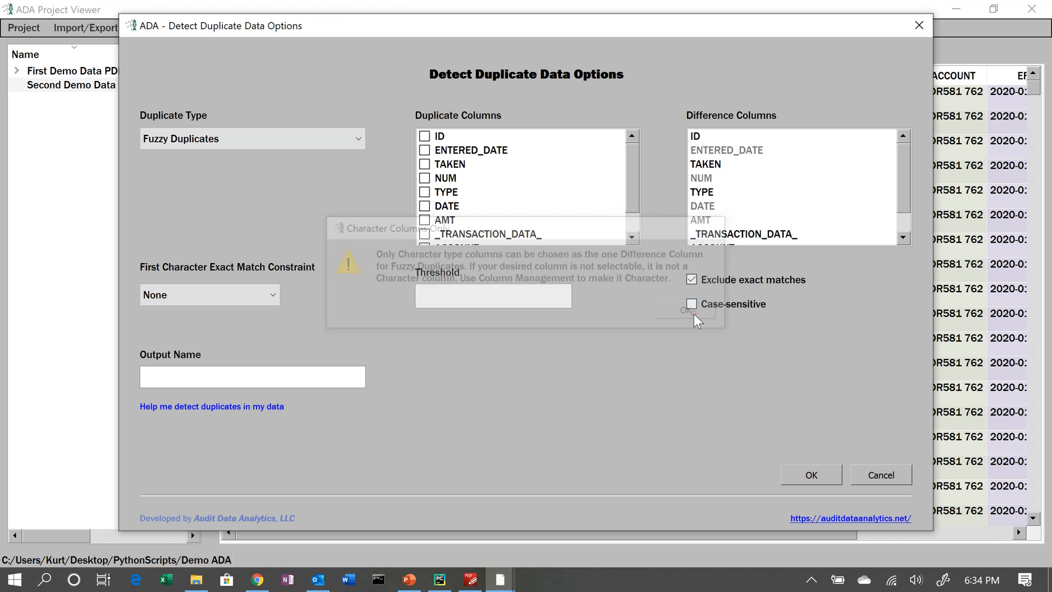
- Pick _TRANSACTION_DATA_ as the difference column with threshold .9, then cancel duplicate detection
click(713, 234)
click(540, 298)
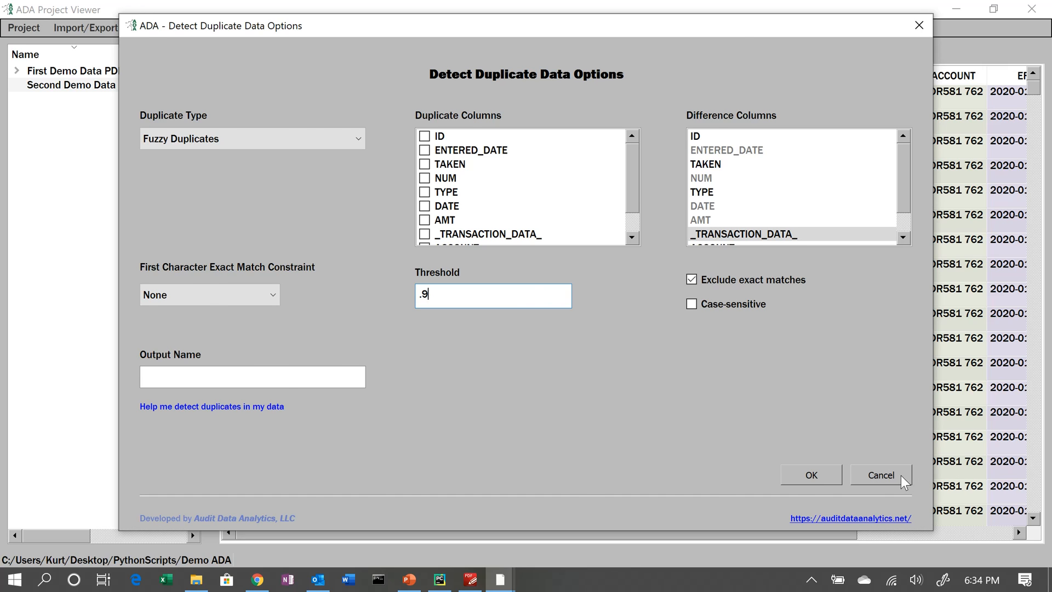
click(882, 475)
- Plan and extract an attribute sample from All Together with the output filename Test
click(276, 27)
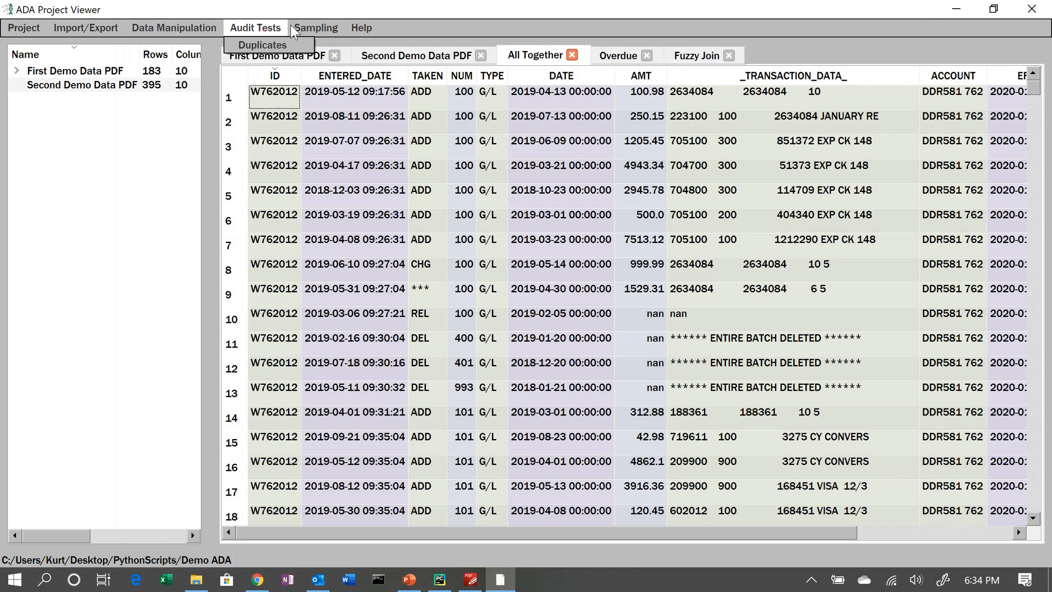
mouse_move(328, 32)
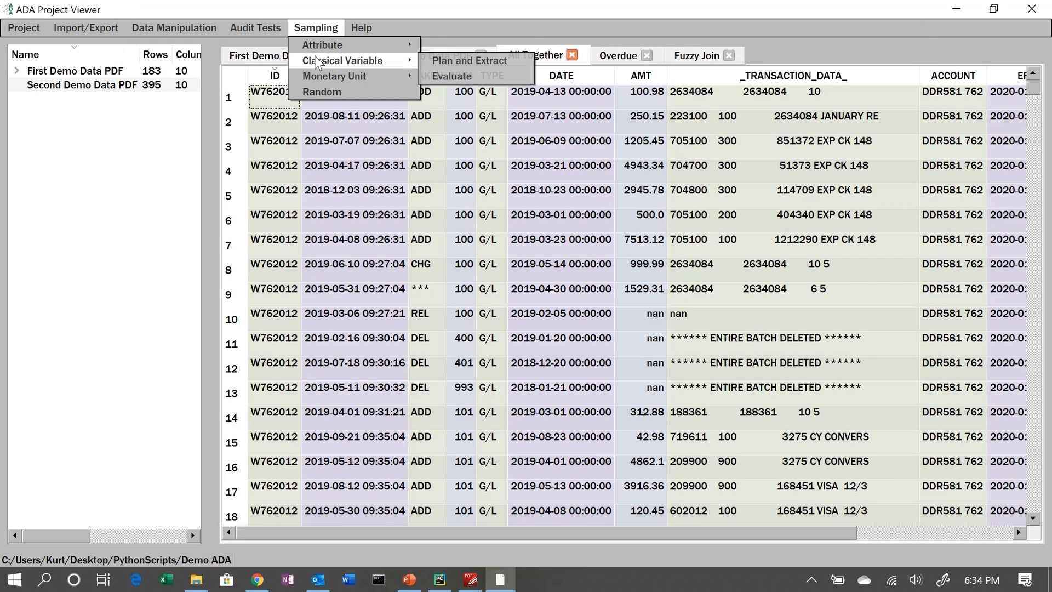
mouse_move(350, 45)
click(465, 46)
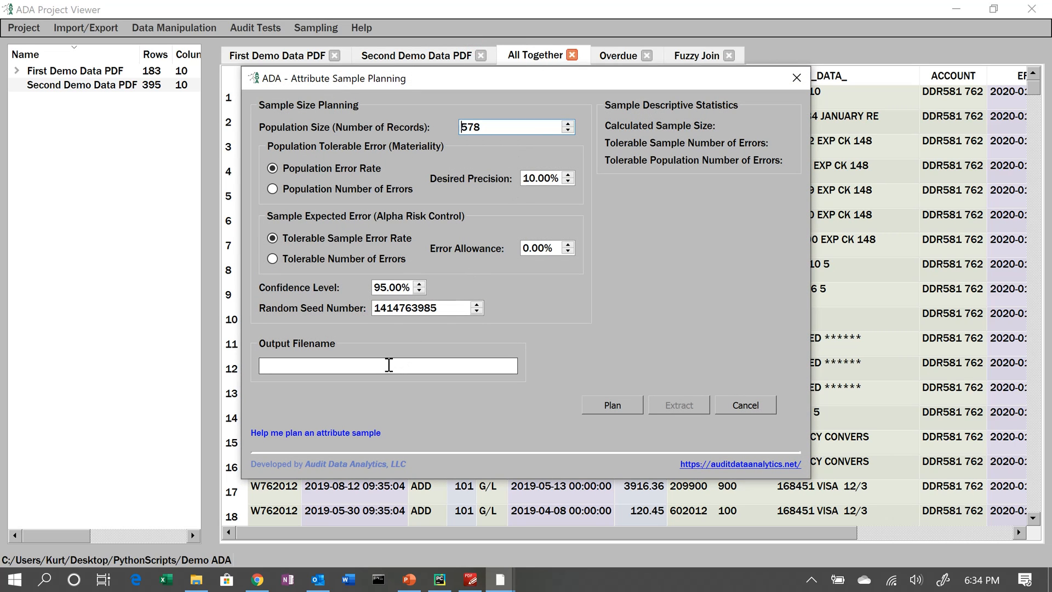
click(387, 364)
text(Test)
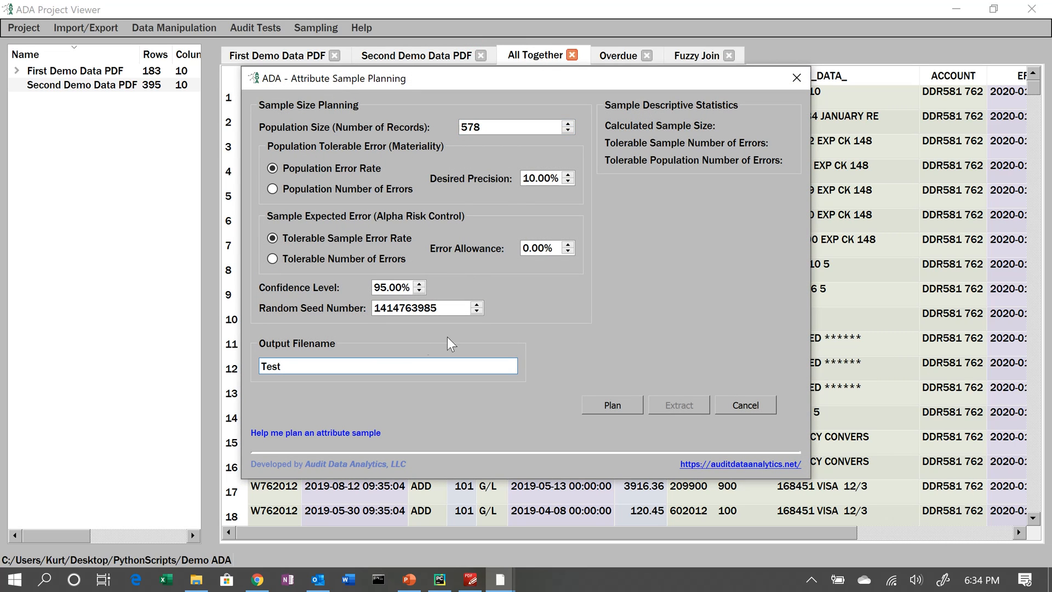
click(624, 410)
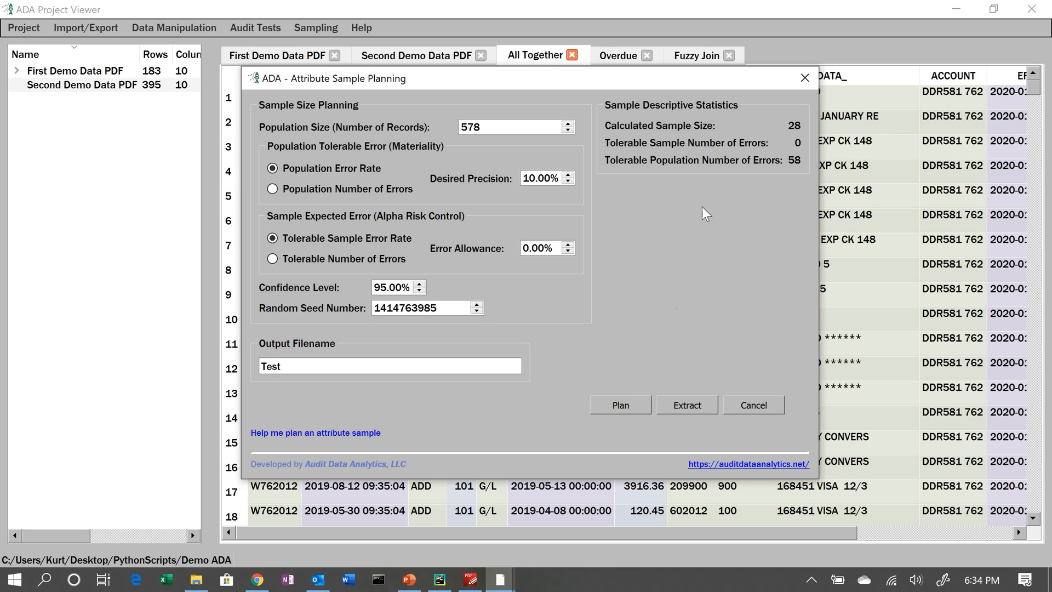
click(688, 405)
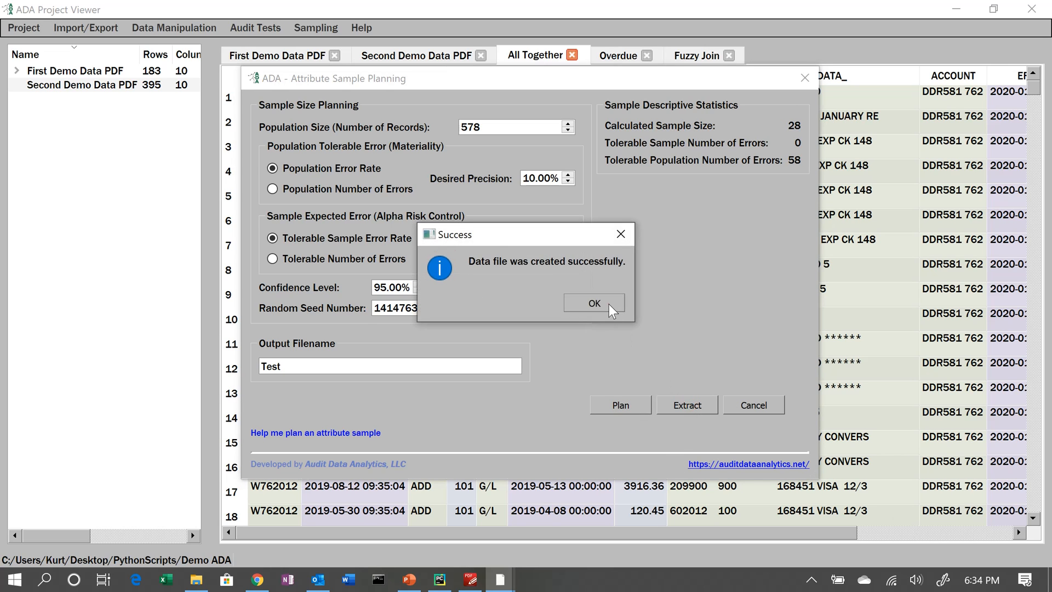
click(609, 304)
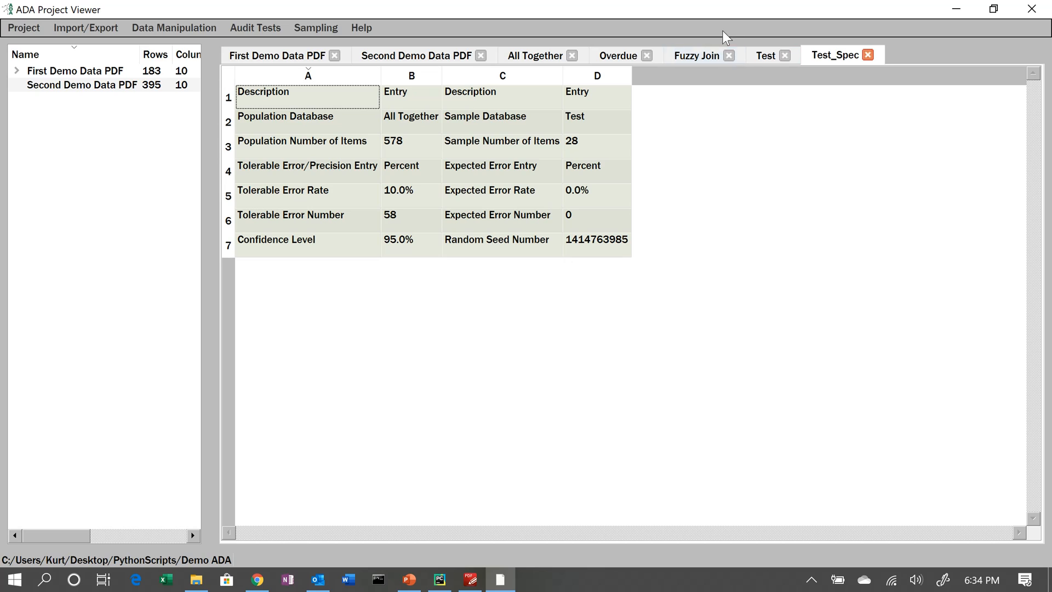
click(80, 30)
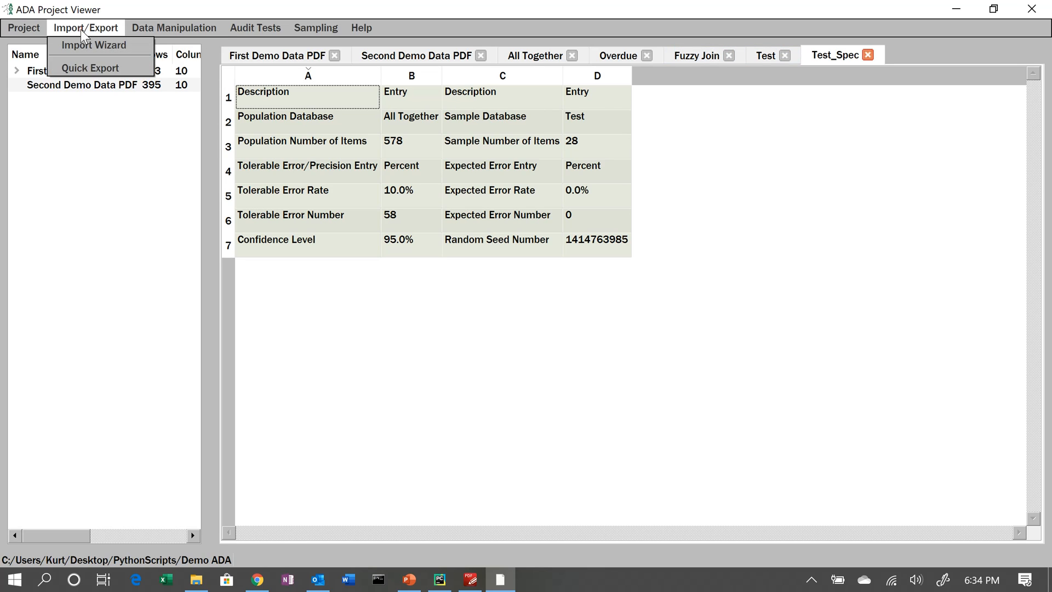
click(80, 69)
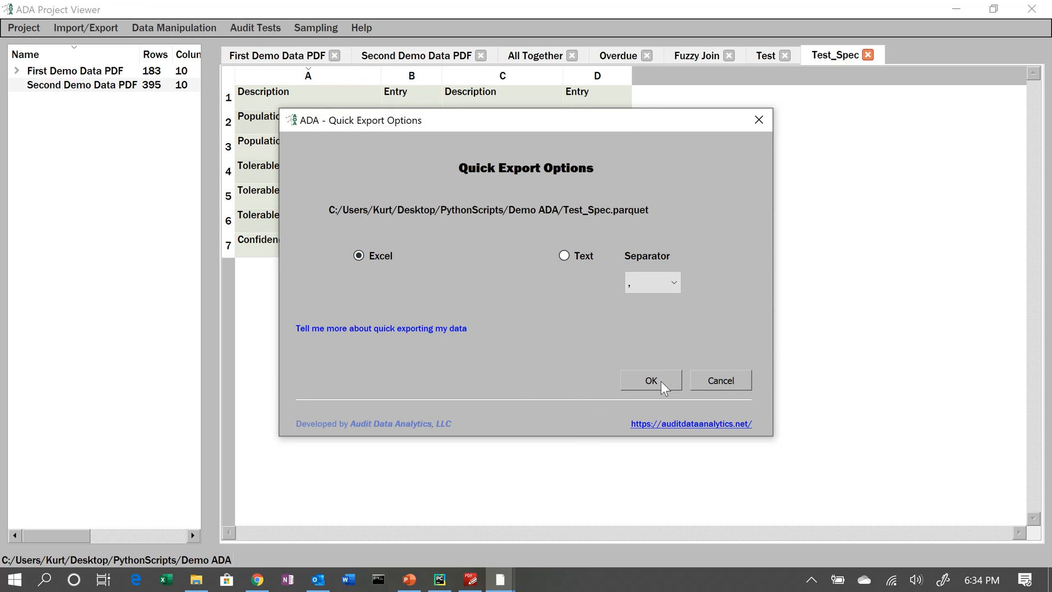
click(726, 384)
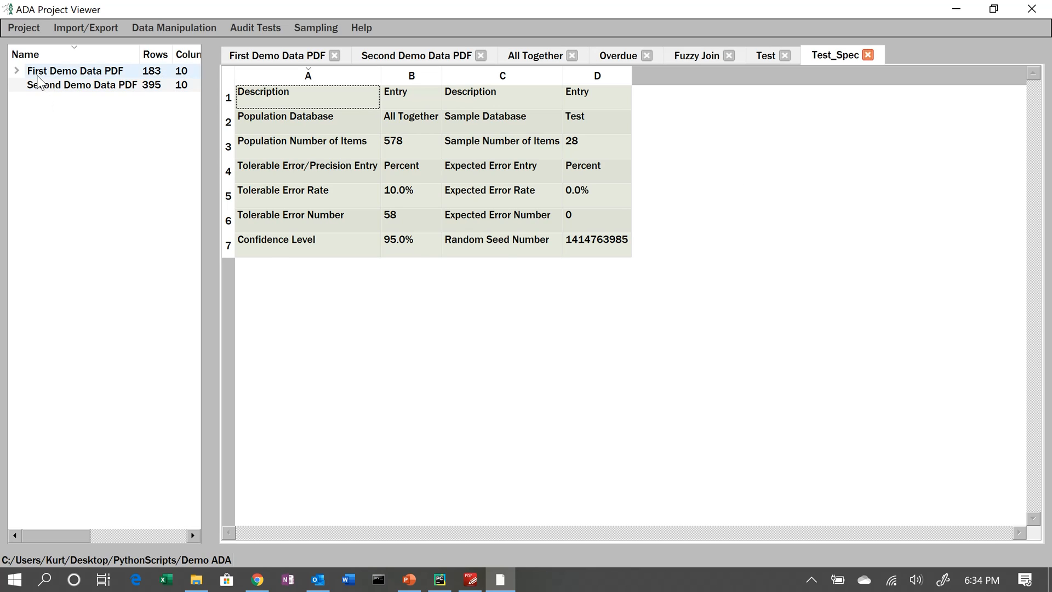
- Open the audit trail of the All Together file and scroll across its columns
click(17, 71)
click(32, 85)
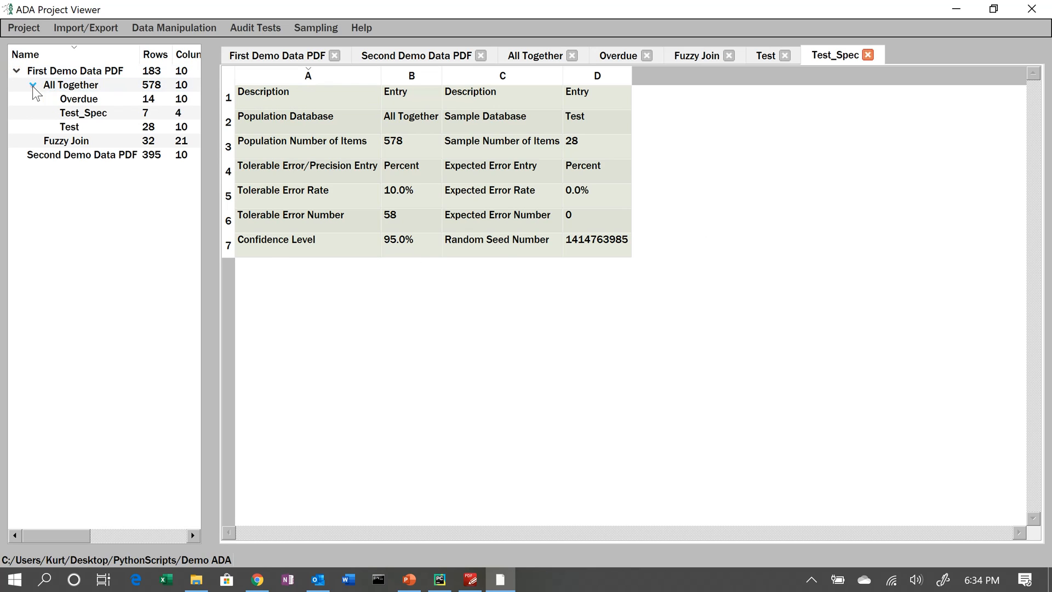
click(63, 88)
right_click(62, 89)
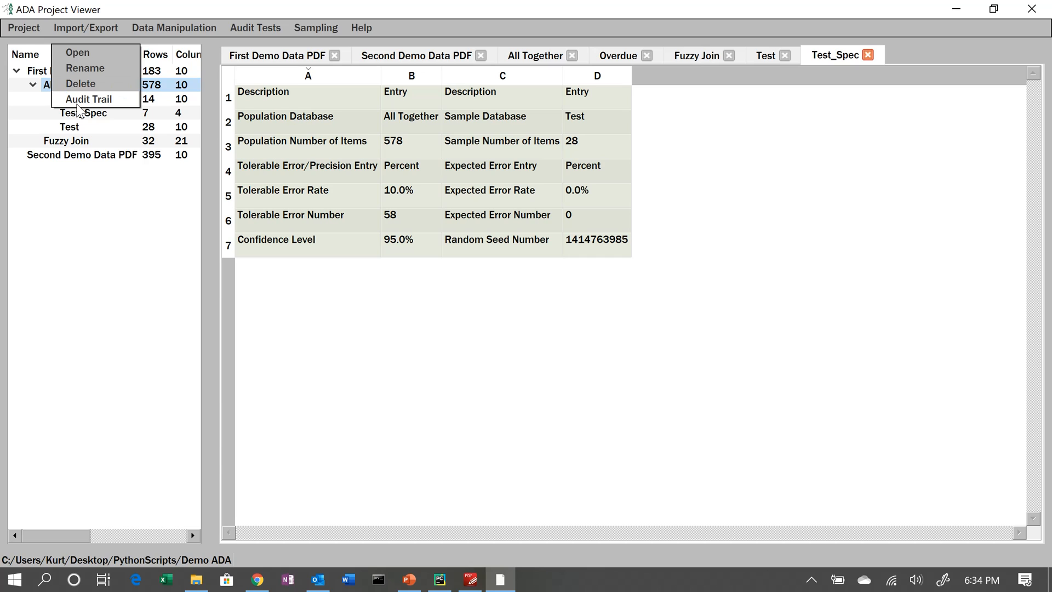
click(85, 100)
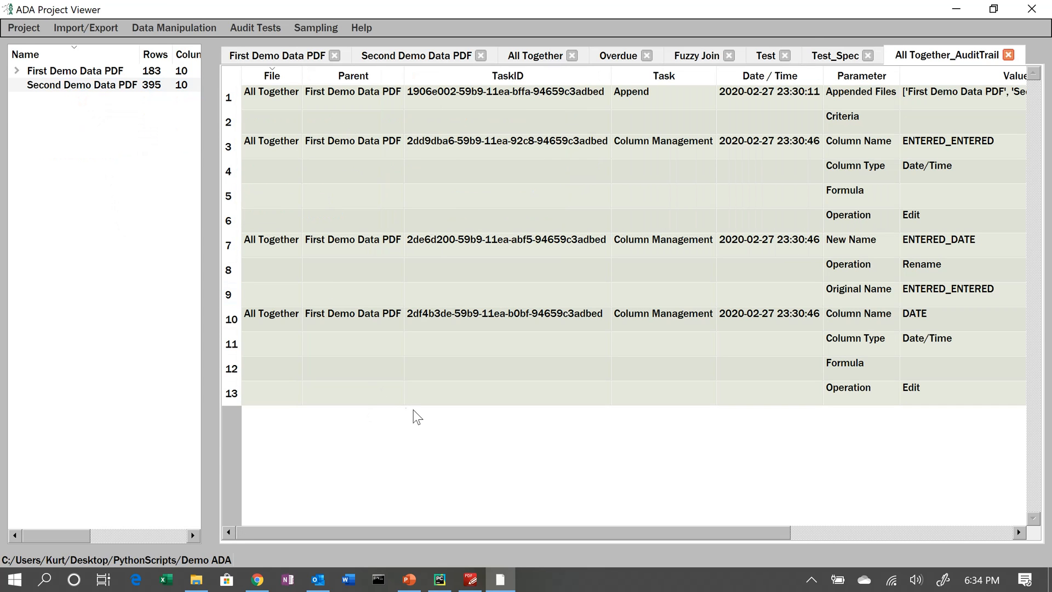
drag(459, 536, 564, 543)
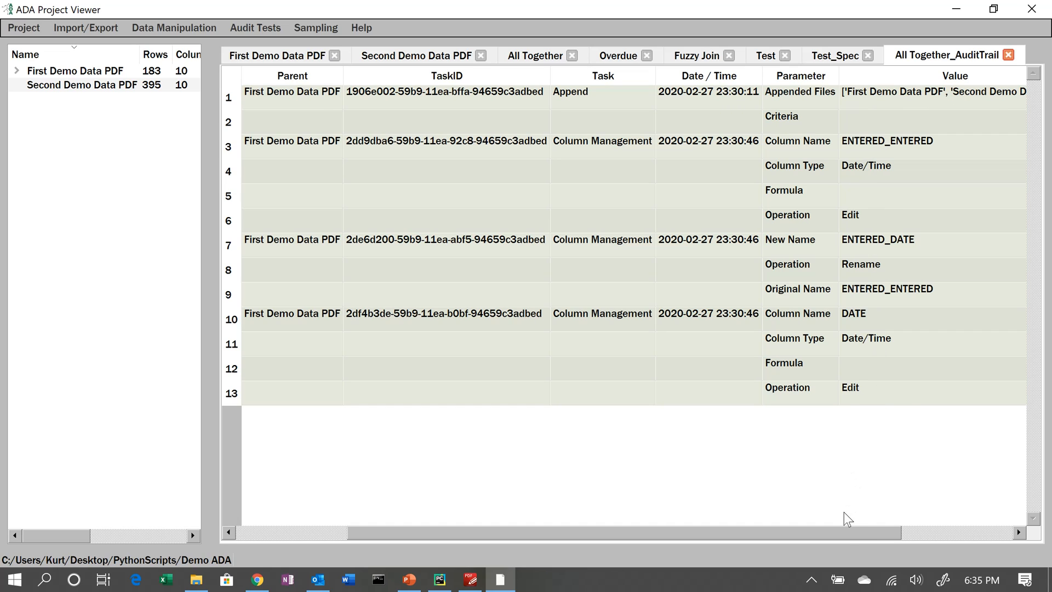
drag(839, 534, 748, 544)
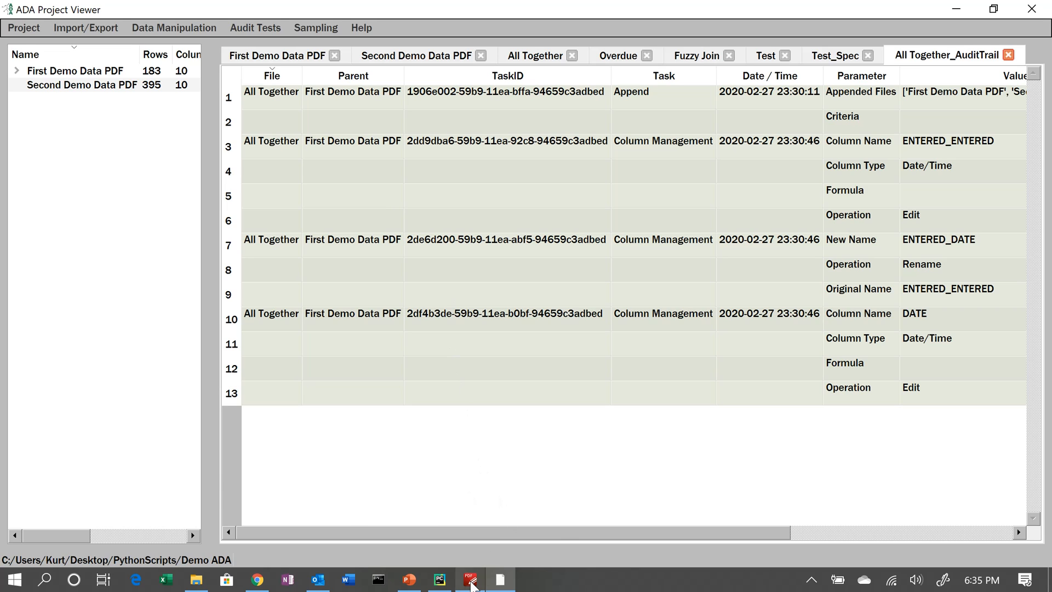
mouse_move(473, 586)
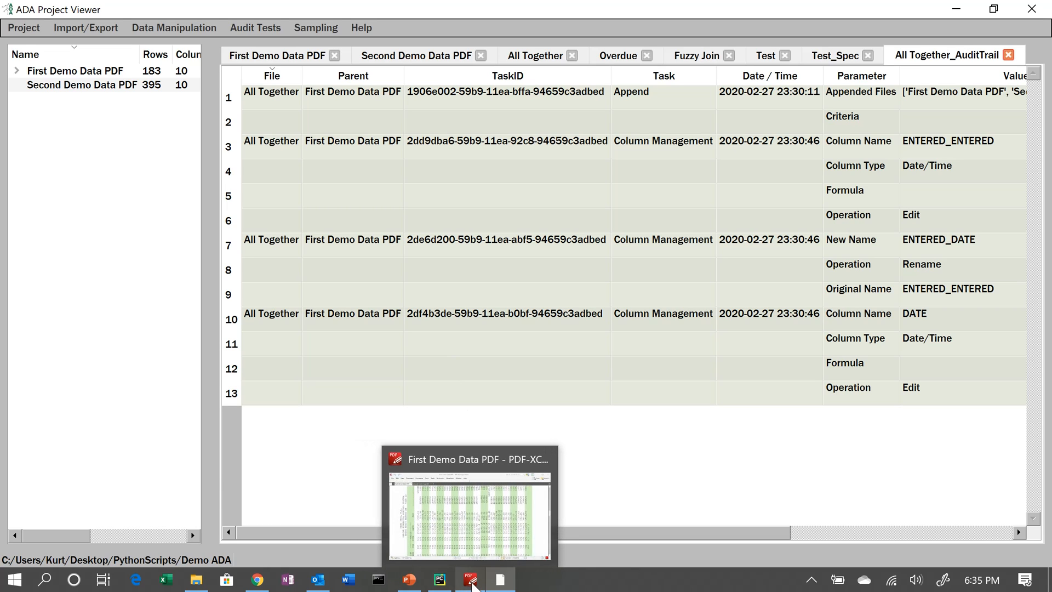
- Switch to PyCharm and review the append and join sections of Make Travel Population.py
click(439, 579)
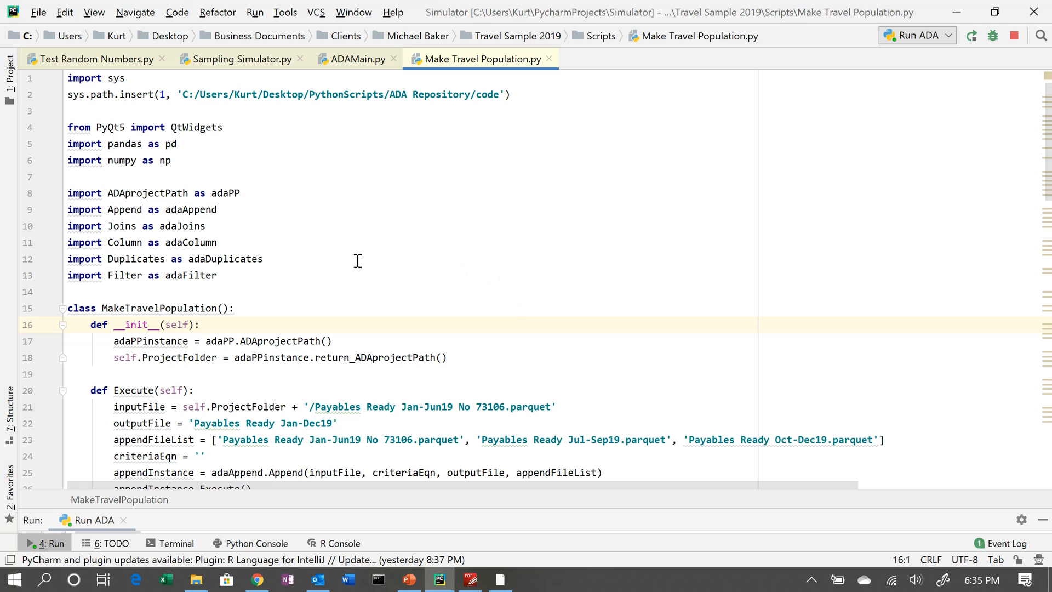
scroll(223, 160, down, 2)
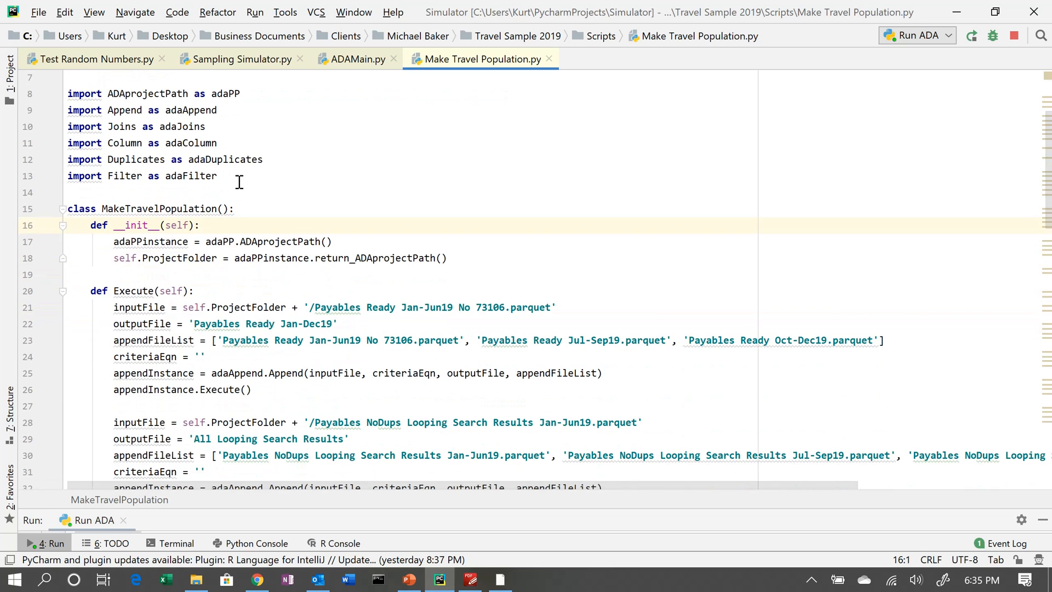
scroll(239, 181, down, 3)
drag(52, 175, 44, 255)
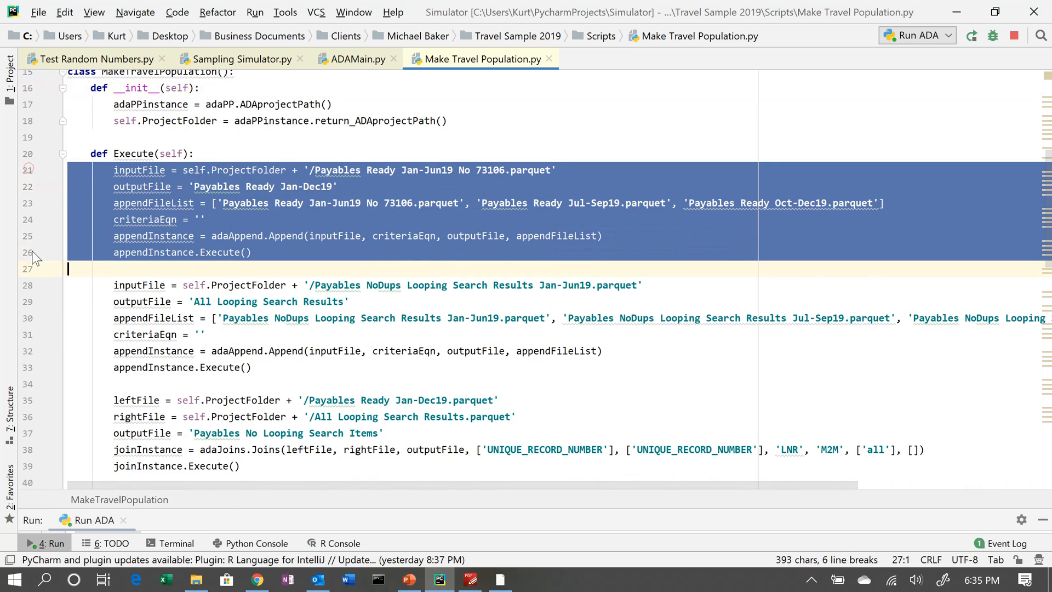
click(50, 284)
scroll(52, 246, down, 4)
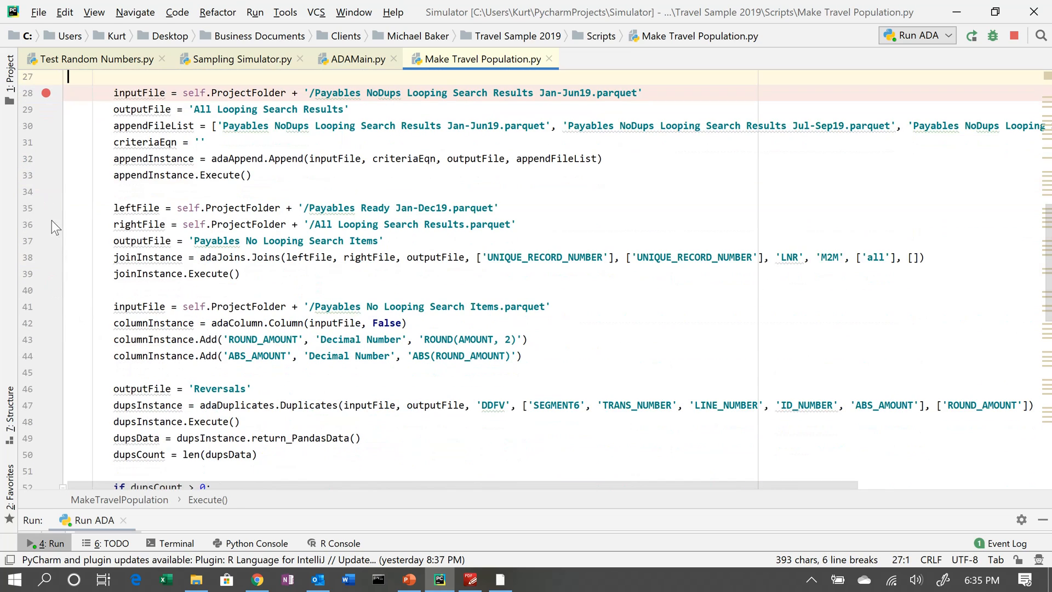
- Review the column, duplicates and filter sections of the Make Travel Population script
drag(43, 209, 31, 367)
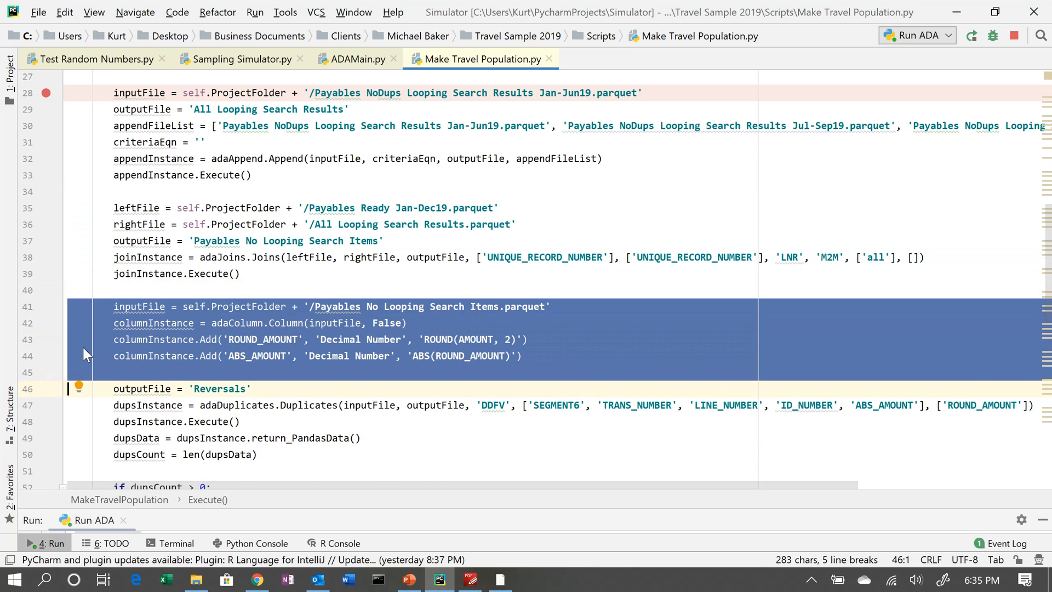
scroll(55, 359, down, 2)
drag(39, 284, 30, 360)
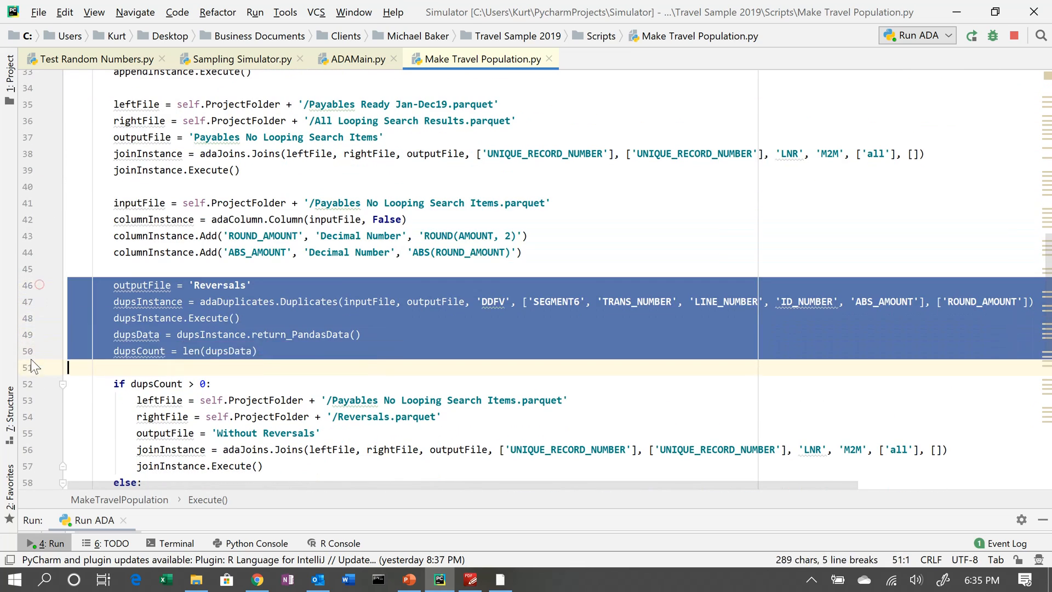
scroll(123, 376, down, 7)
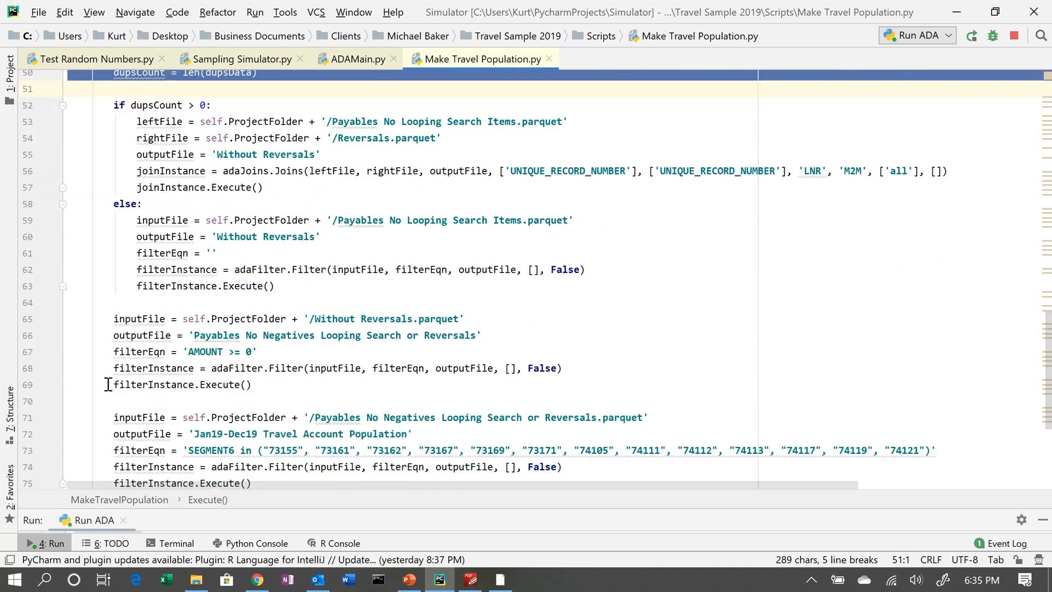
scroll(107, 382, down, 1)
drag(34, 226, 33, 313)
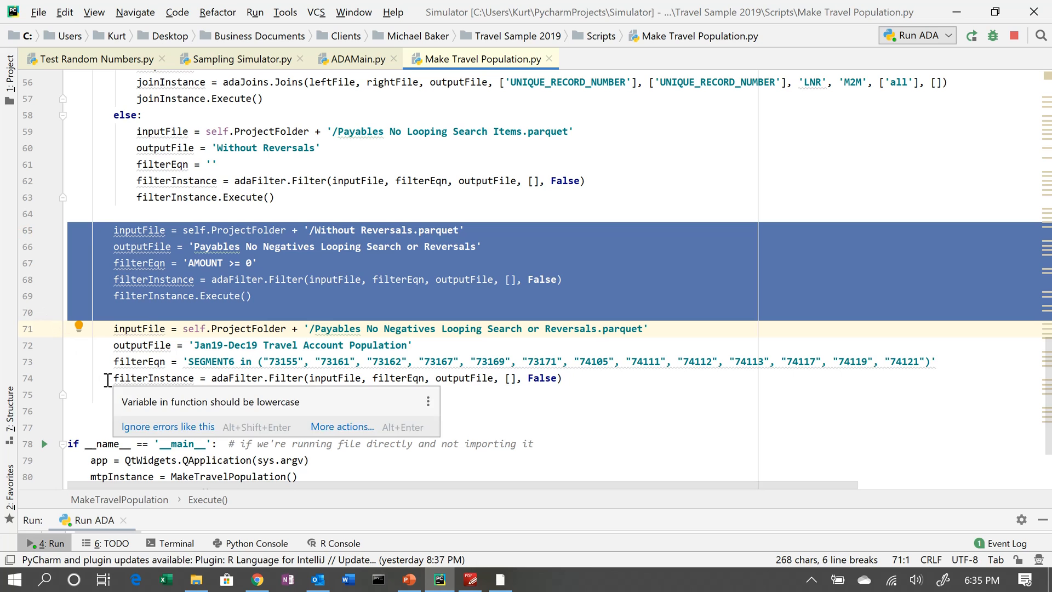
click(174, 366)
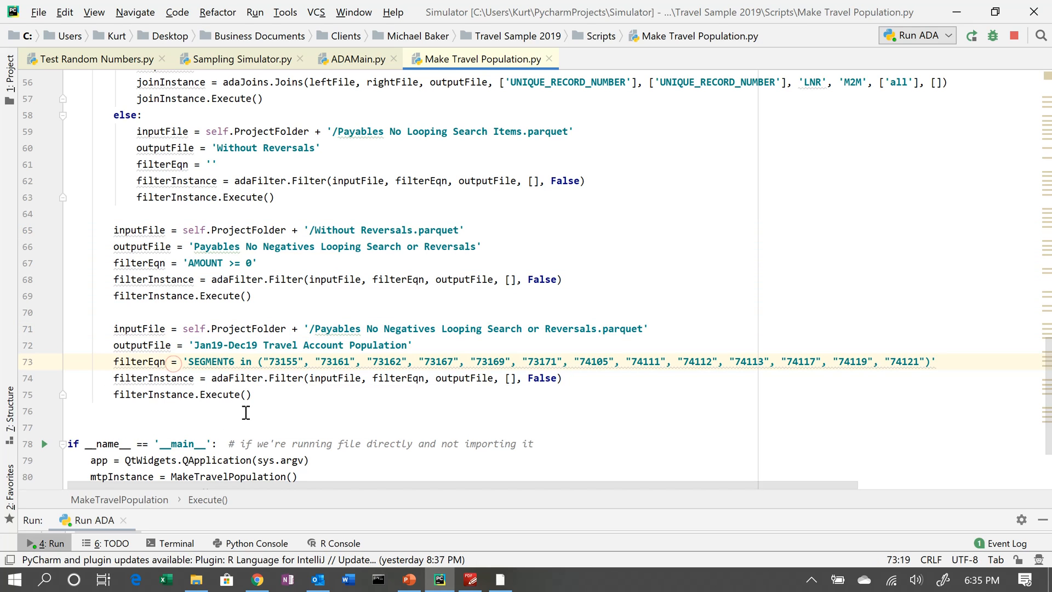
scroll(246, 413, down, 1)
scroll(285, 377, up, 9)
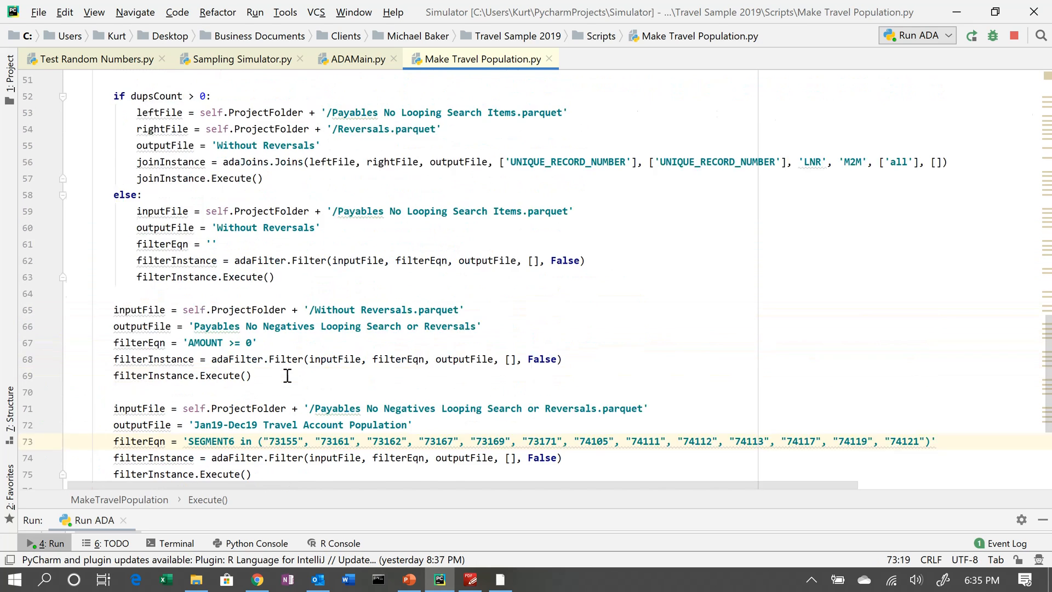
- Show the Anaconda Distribution web page, then switch to the Contact Us slide in PowerPoint
click(257, 581)
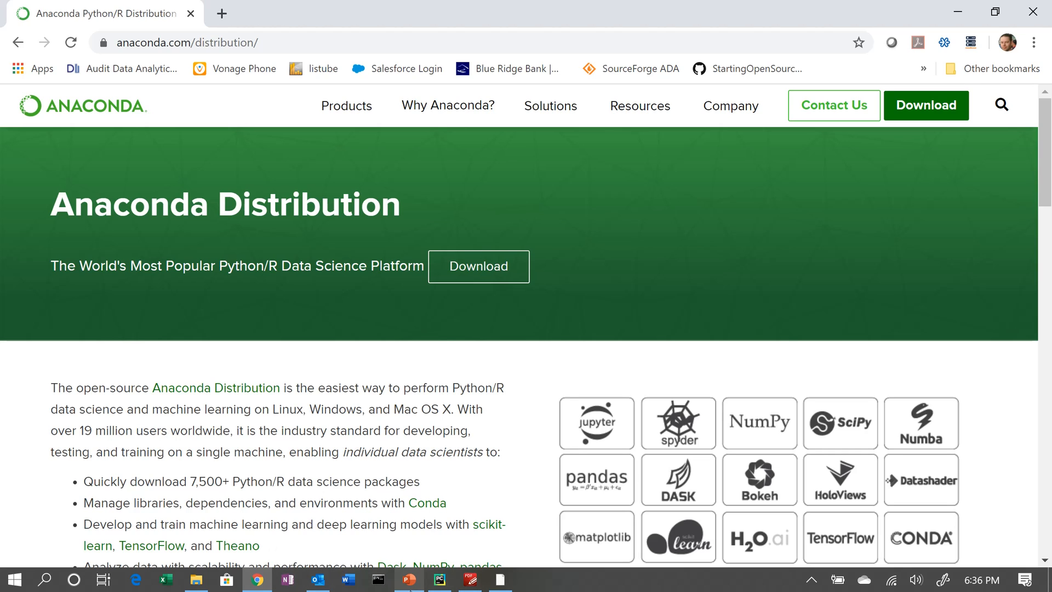
click(411, 581)
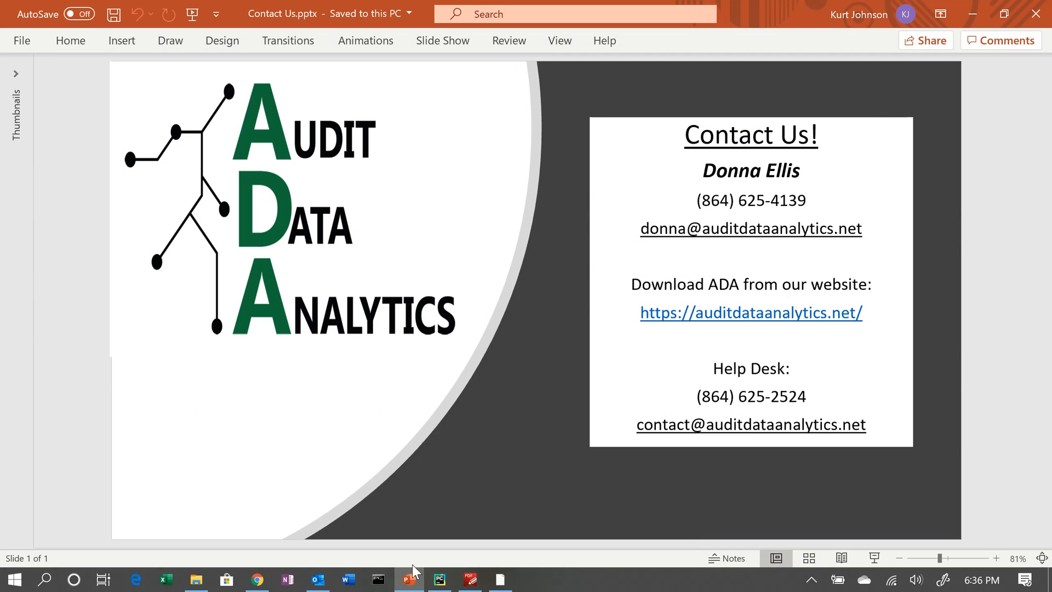